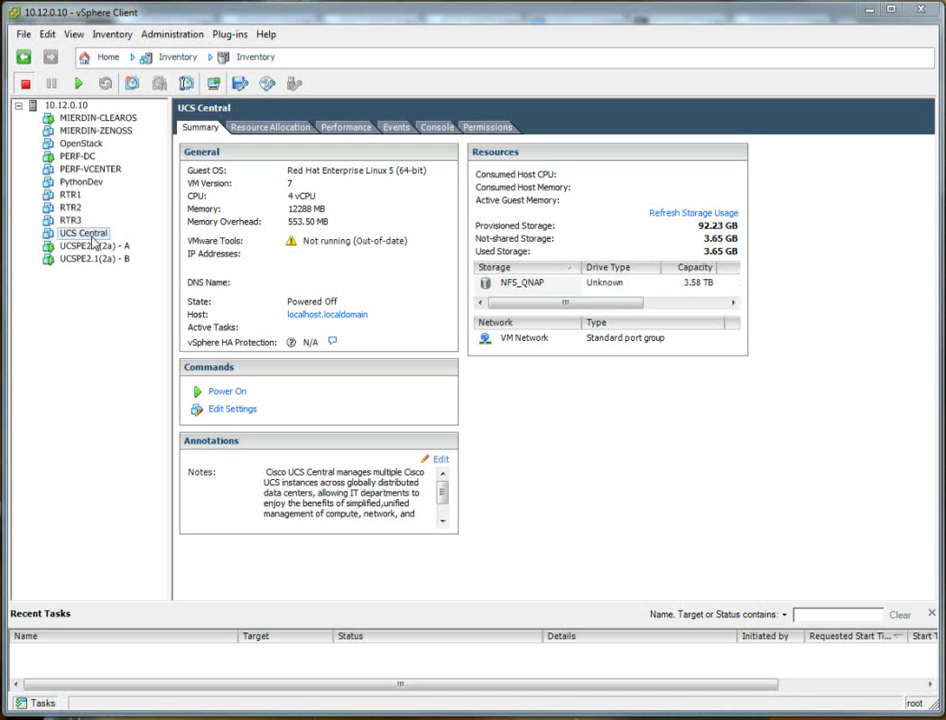
click(92, 237)
click(22, 35)
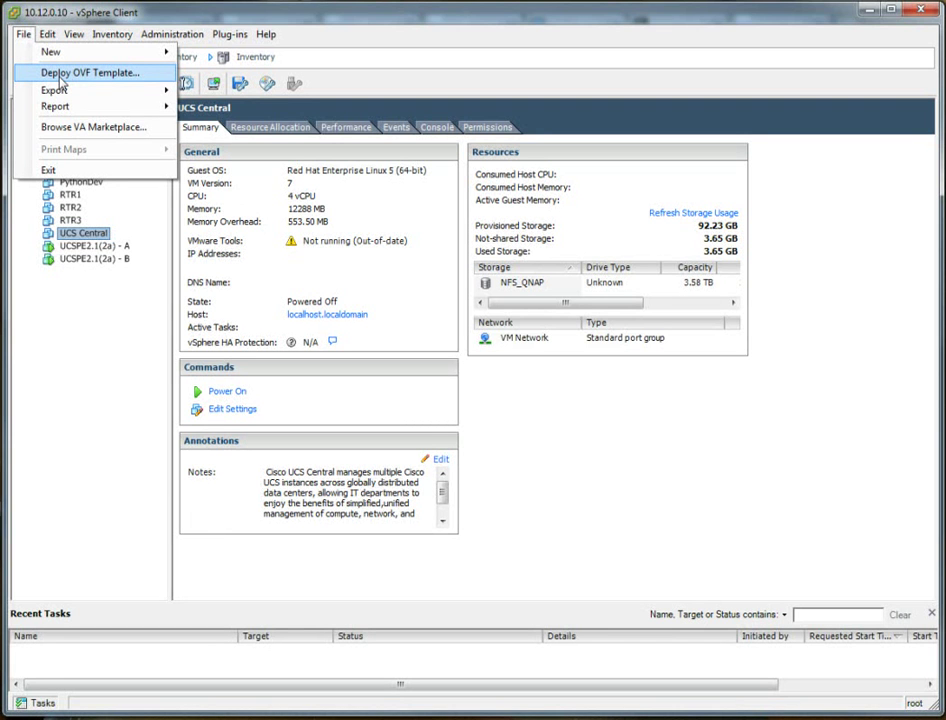
click(61, 76)
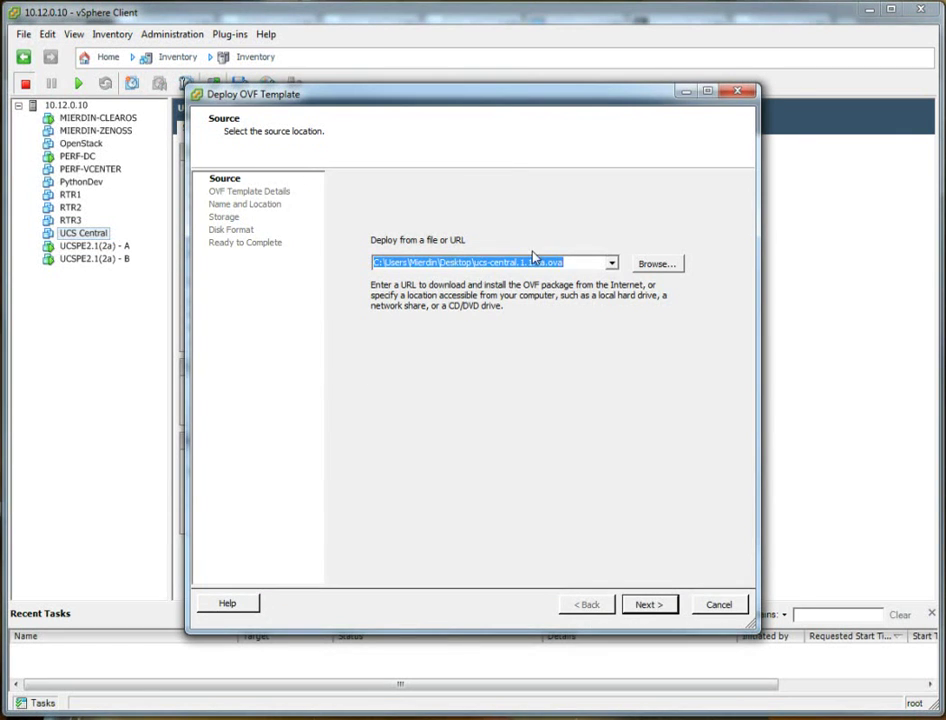
click(736, 93)
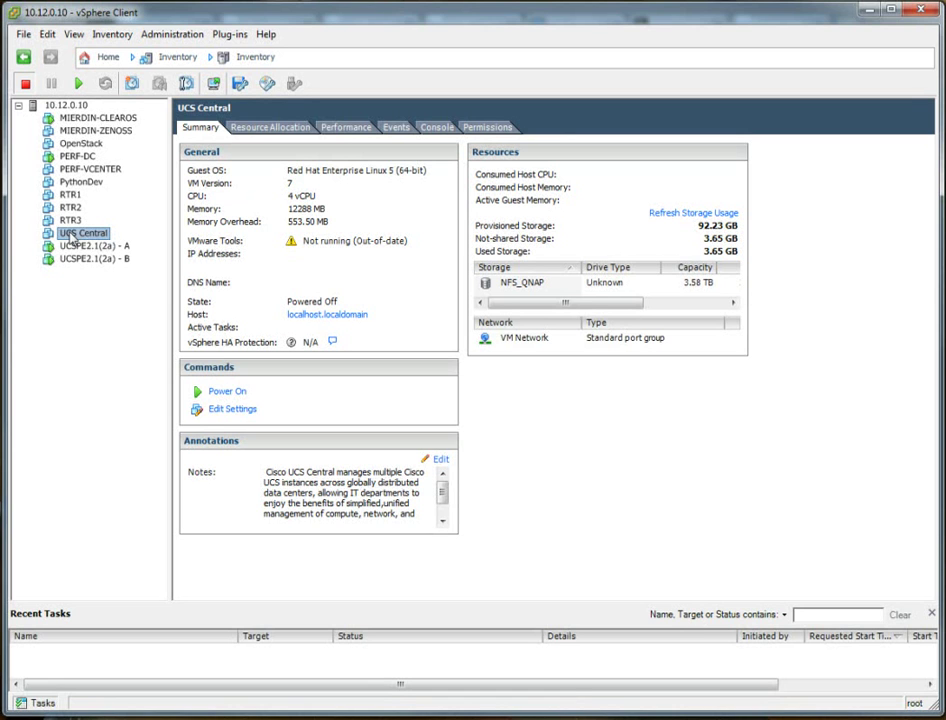
Try powering on the UCS Central VM; it fails because 4 vCPUs exceed the host's 2 CPUs.
right_click(74, 238)
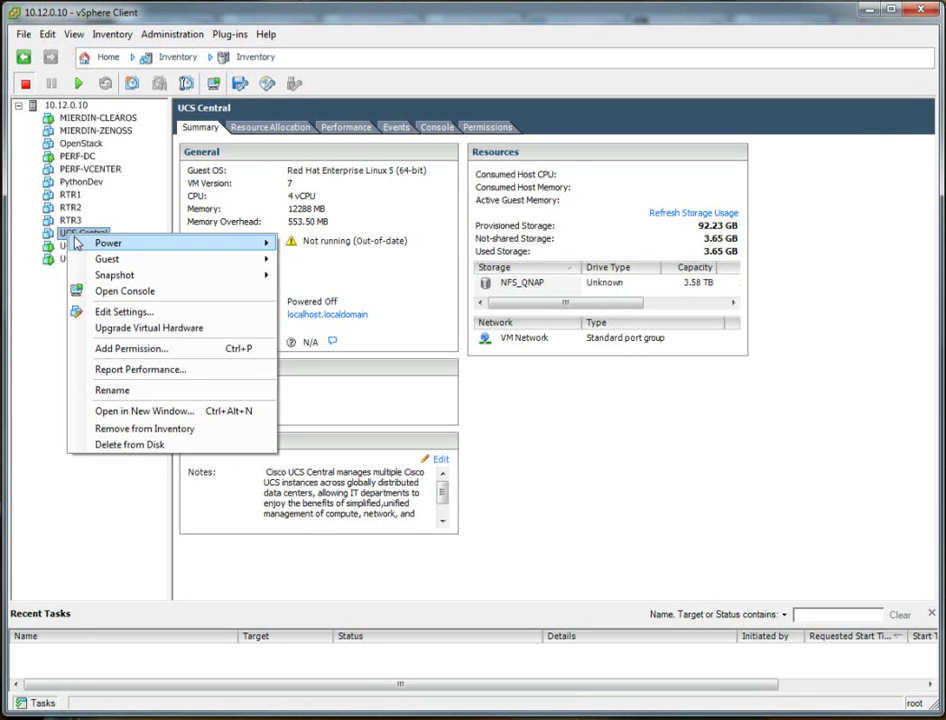
mouse_move(76, 240)
click(302, 245)
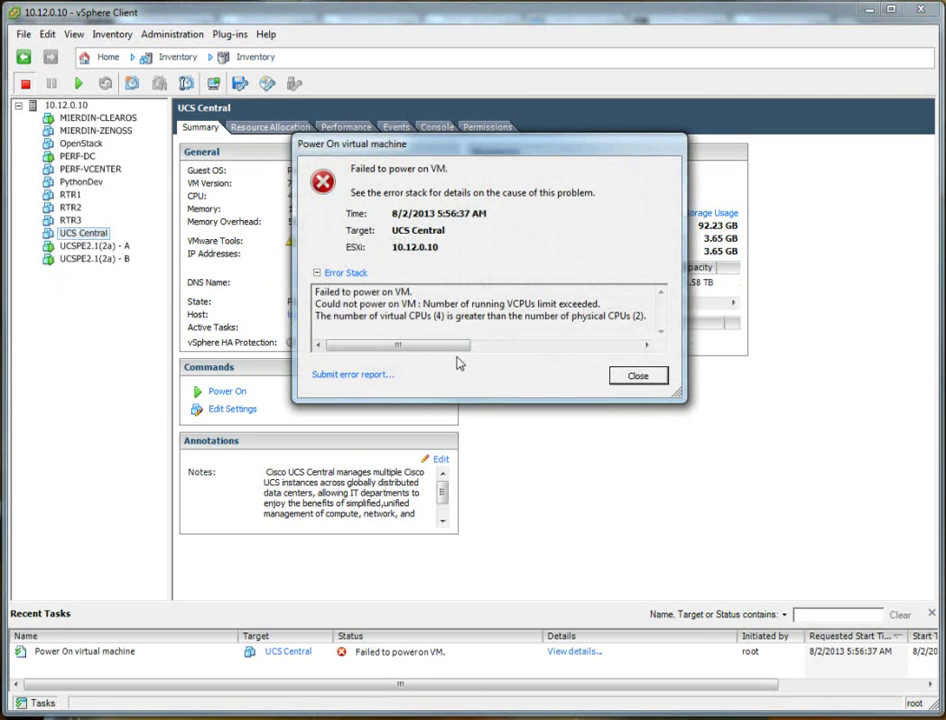
click(70, 232)
Dismiss the power-on error and reduce UCS Central's virtual sockets to 2 in Edit Settings.
click(638, 376)
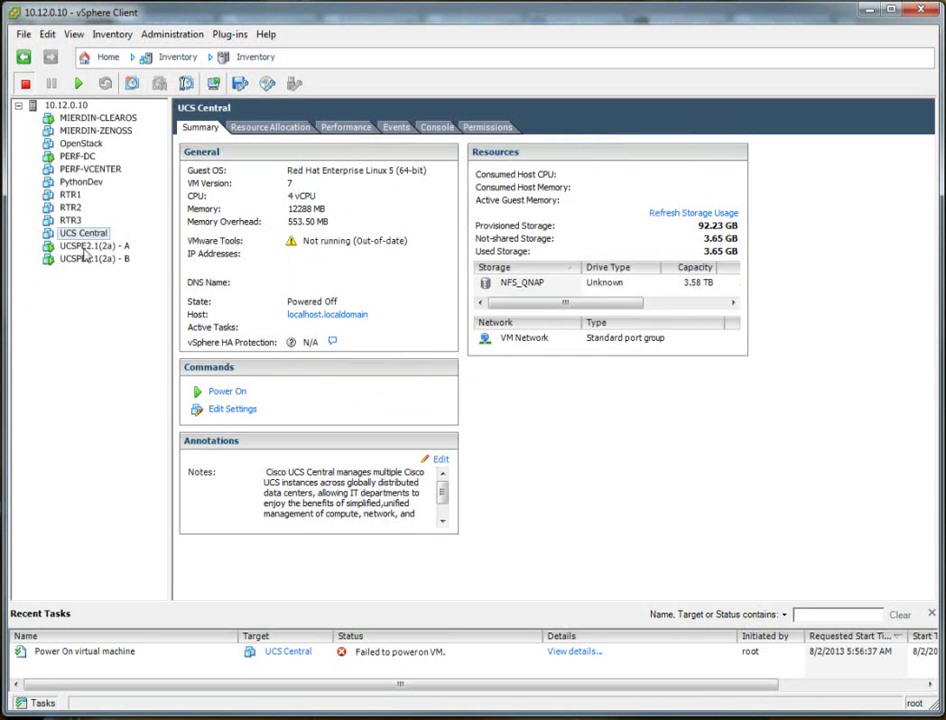
right_click(85, 236)
click(158, 313)
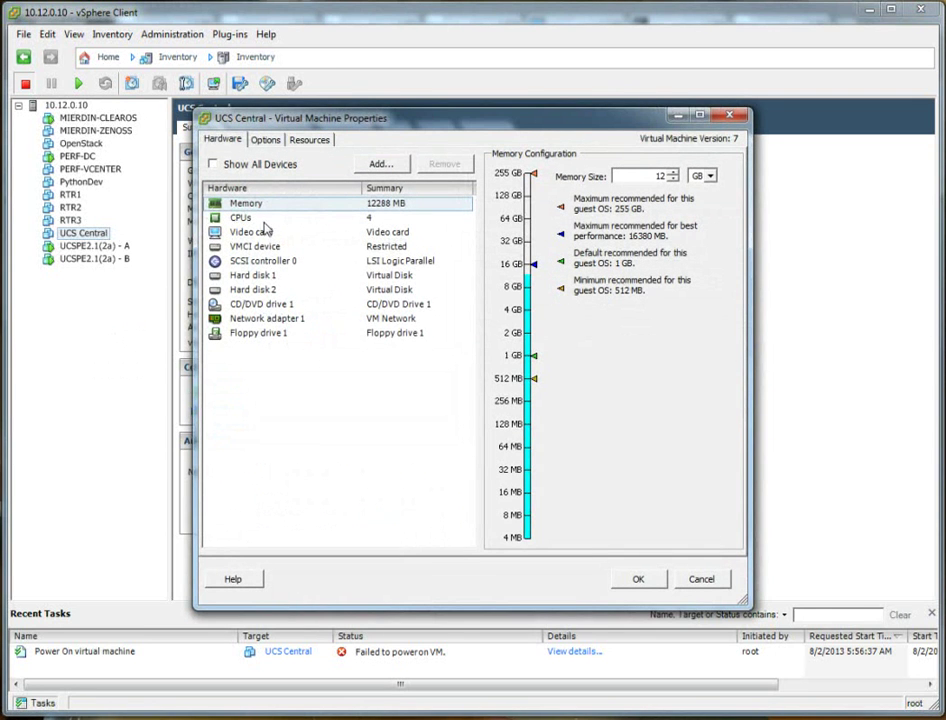
click(240, 217)
click(461, 447)
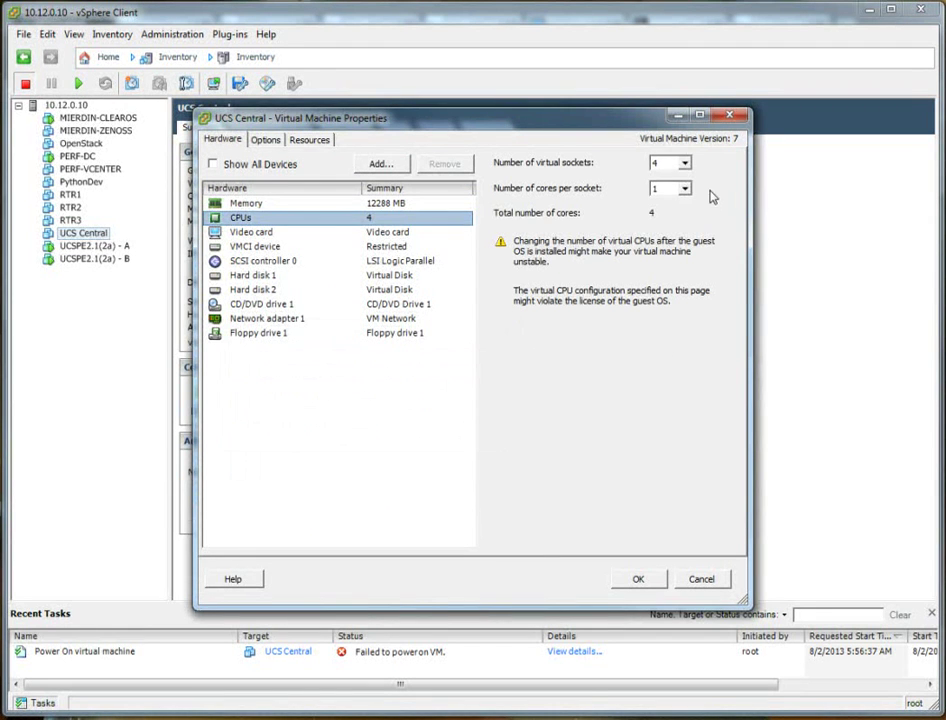
click(683, 162)
click(662, 188)
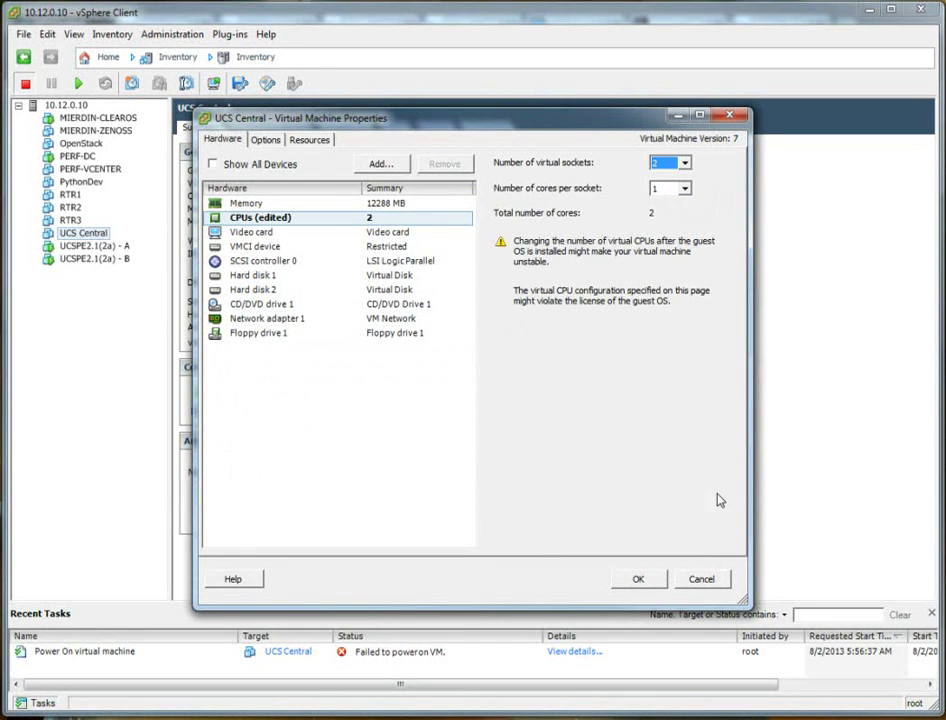
click(656, 589)
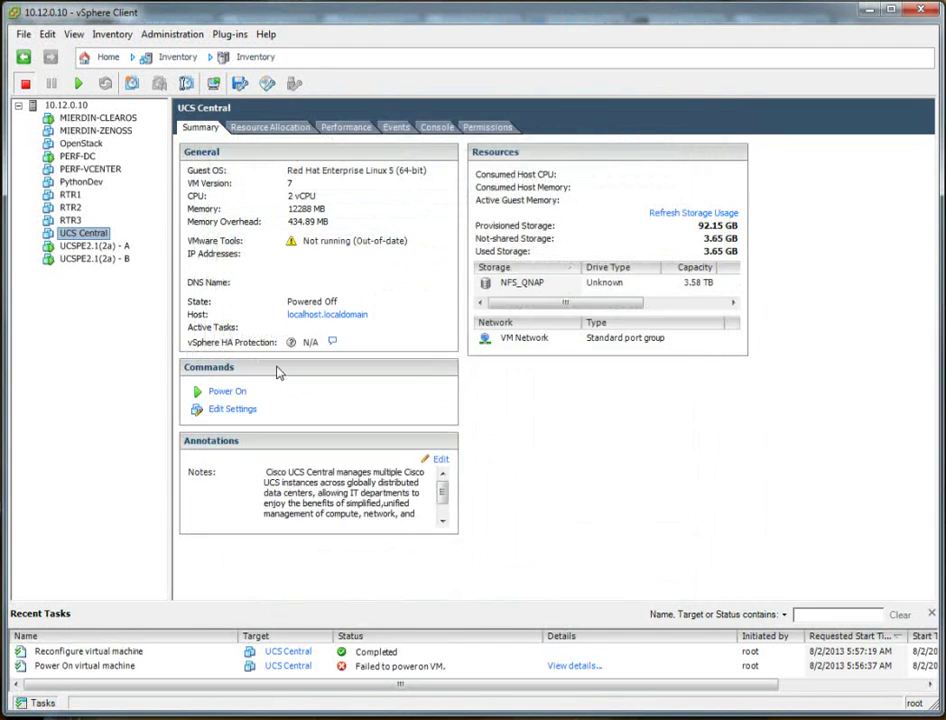
Power on the reconfigured UCS Central VM.
right_click(95, 238)
mouse_move(150, 244)
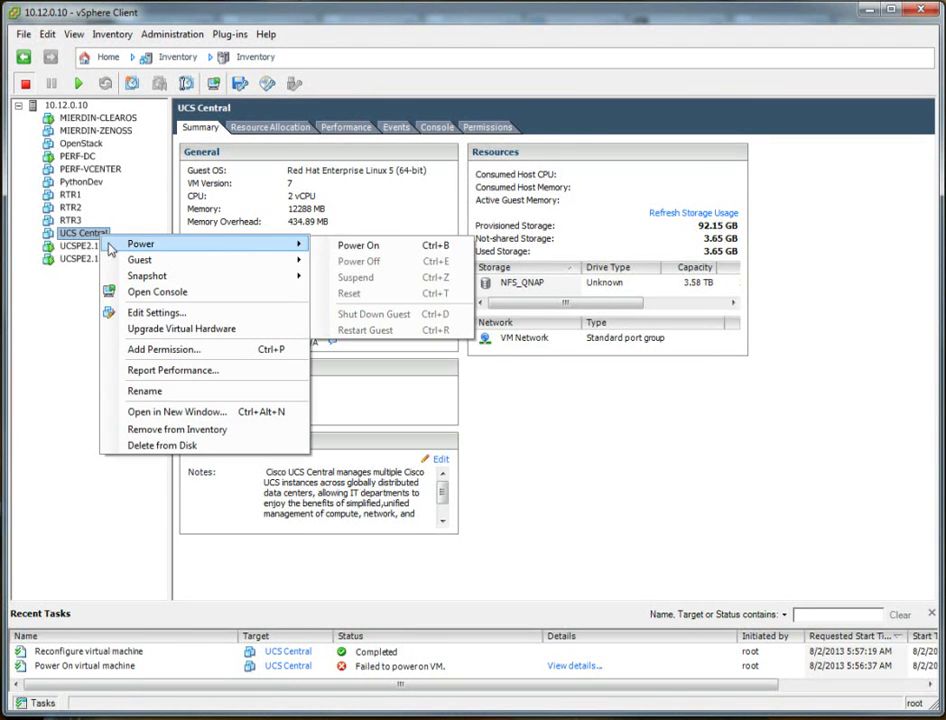
click(372, 247)
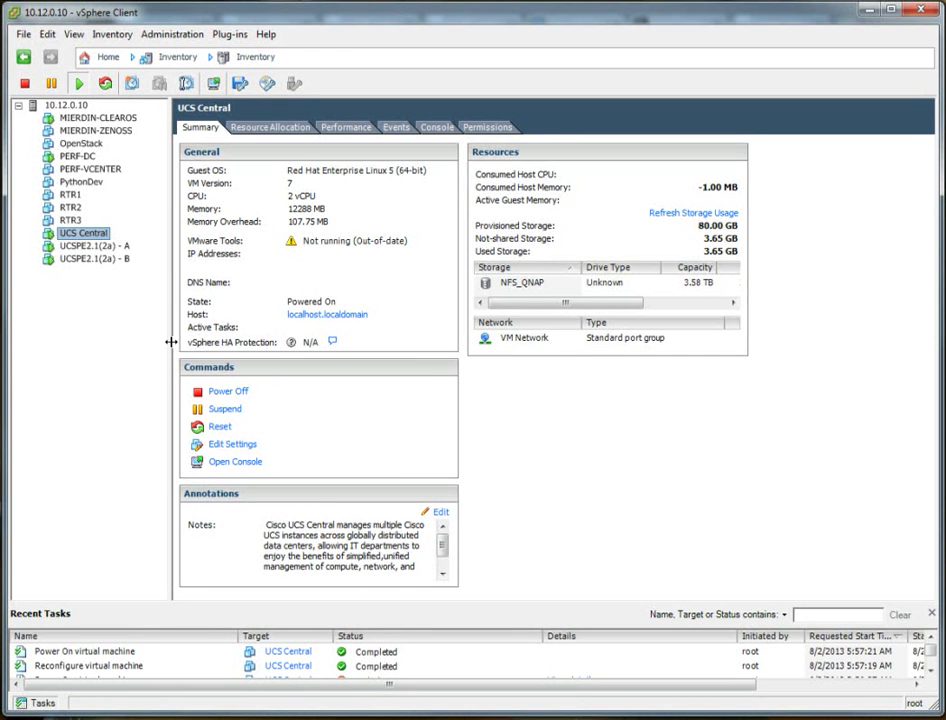
Watch UCS Central boot in the Console until the slow disk-read warning, then release the mouse.
click(426, 128)
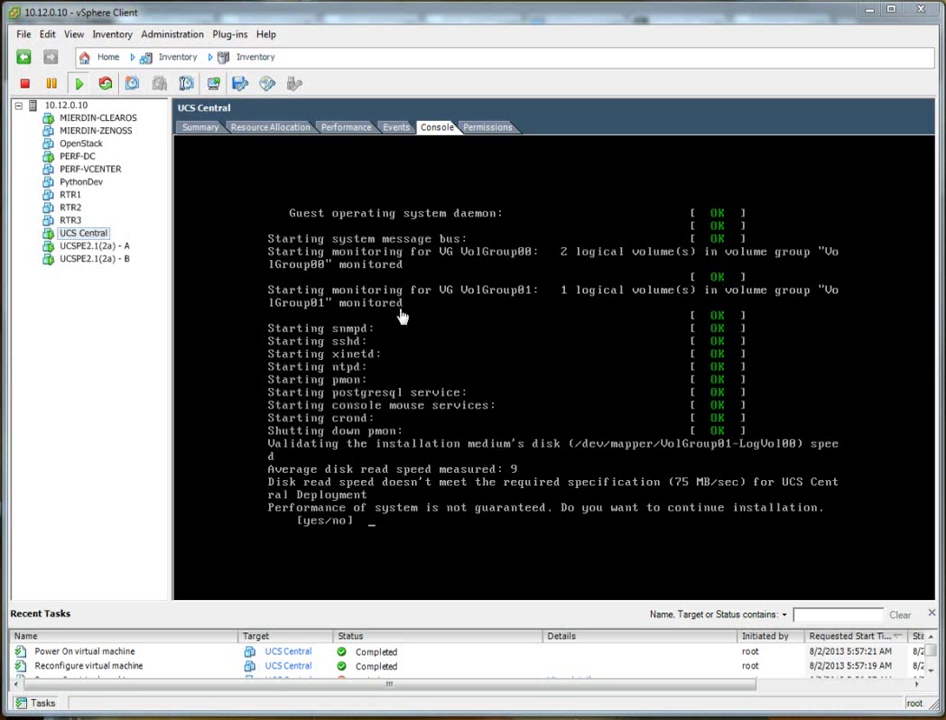
click(396, 515)
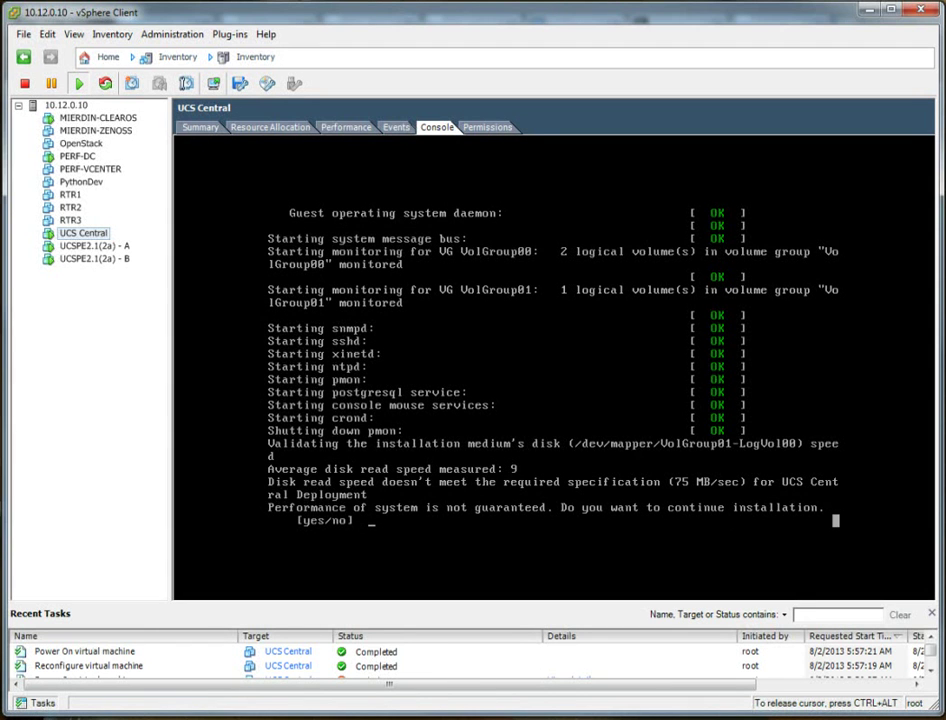
key(ctrl+alt)
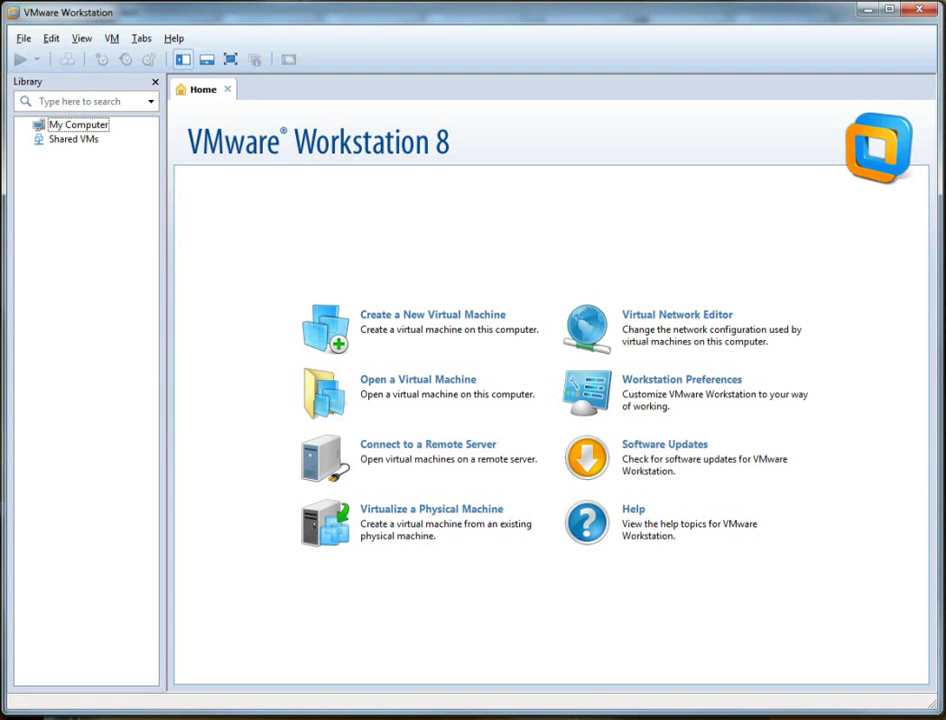
Import the UCS Central OVA into VMware Workstation 8 as ucs-central.1.1.1a.
click(26, 38)
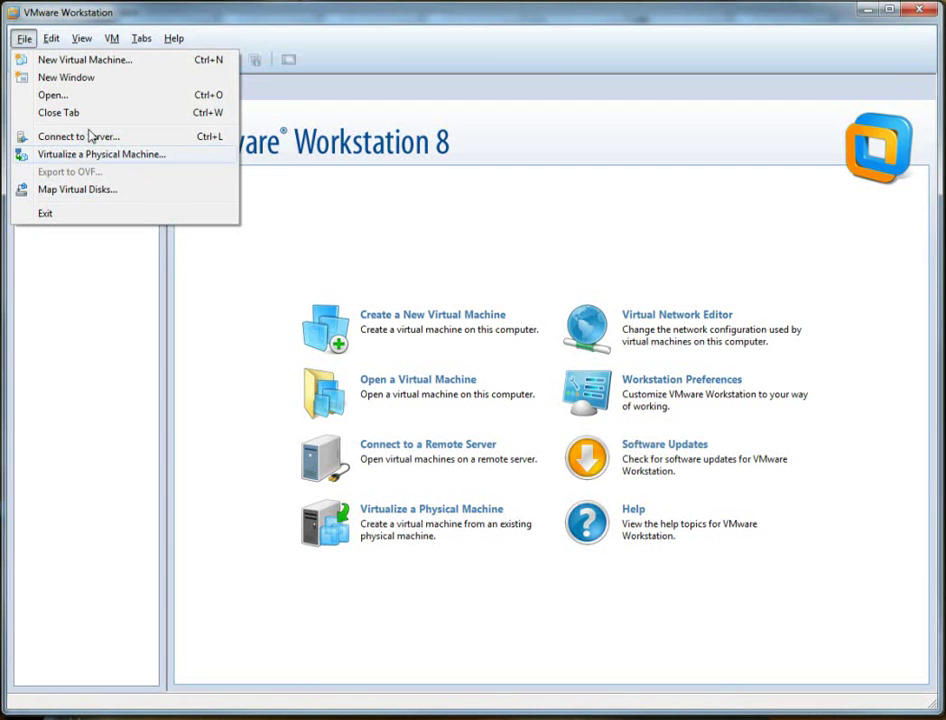
click(24, 38)
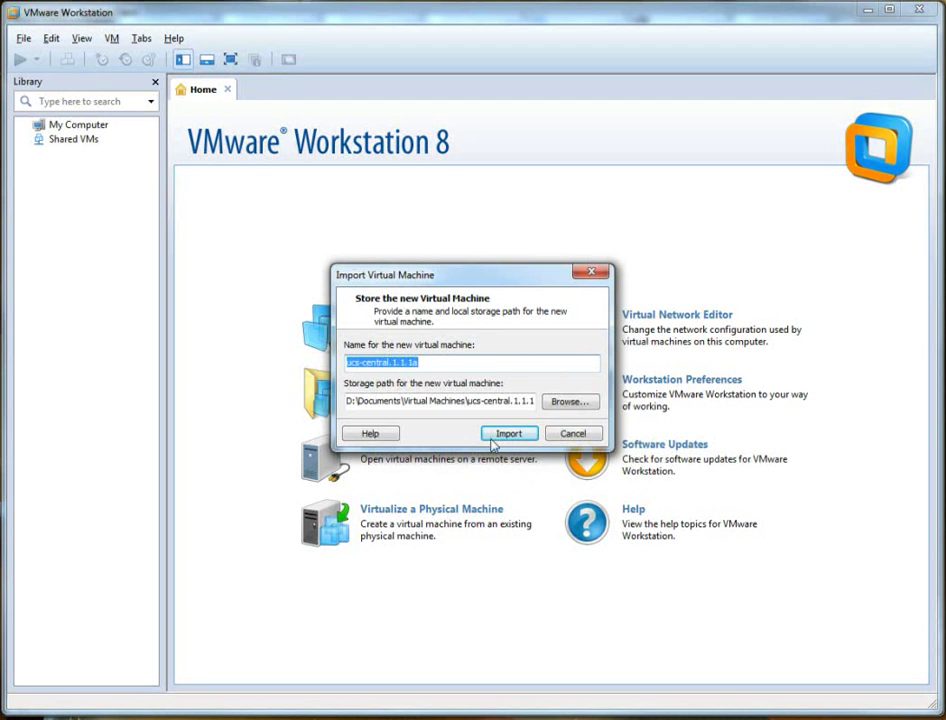
click(507, 437)
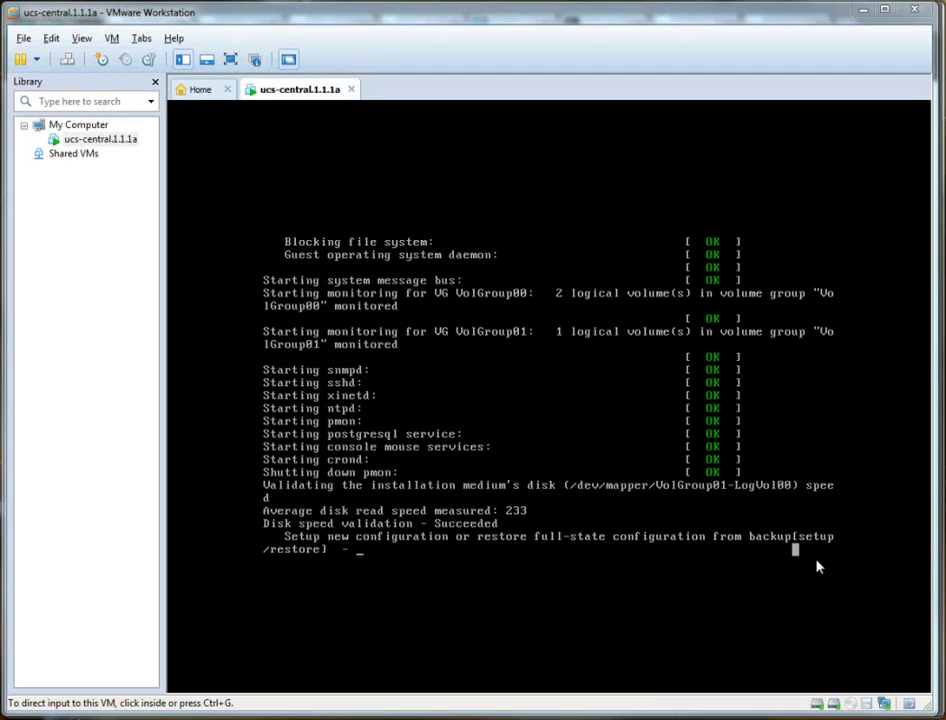
Choose setup and enter eth0 IP 10.12.0.25, netmask 255.255.255.0, gateway 10.12.0.1.
click(817, 566)
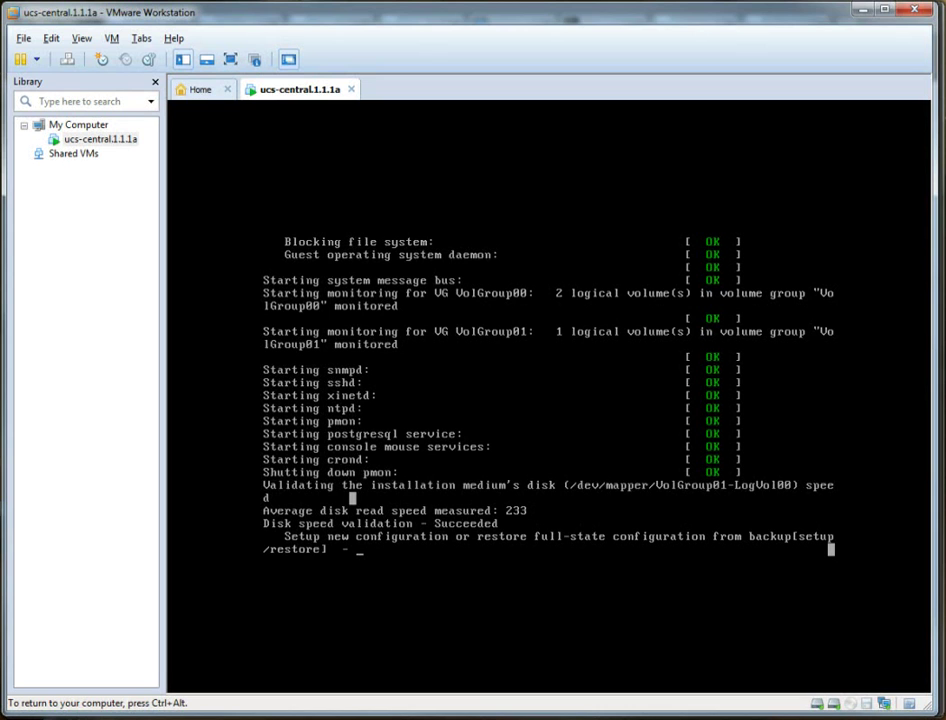
text(setup)
key(Return)
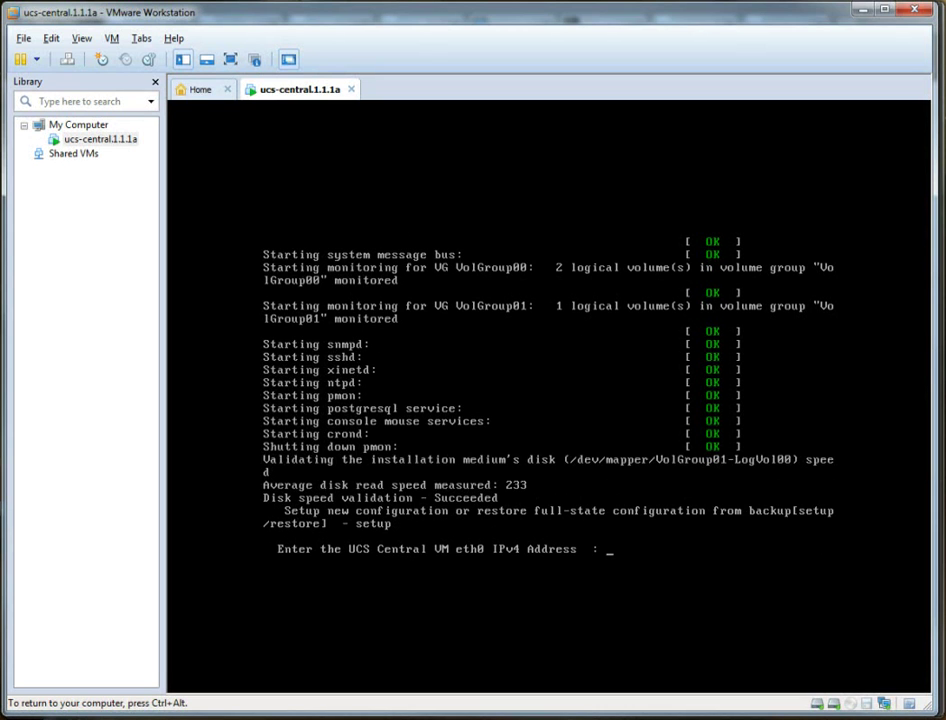
text(10.12.0.25)
key(Return)
text(255.25)
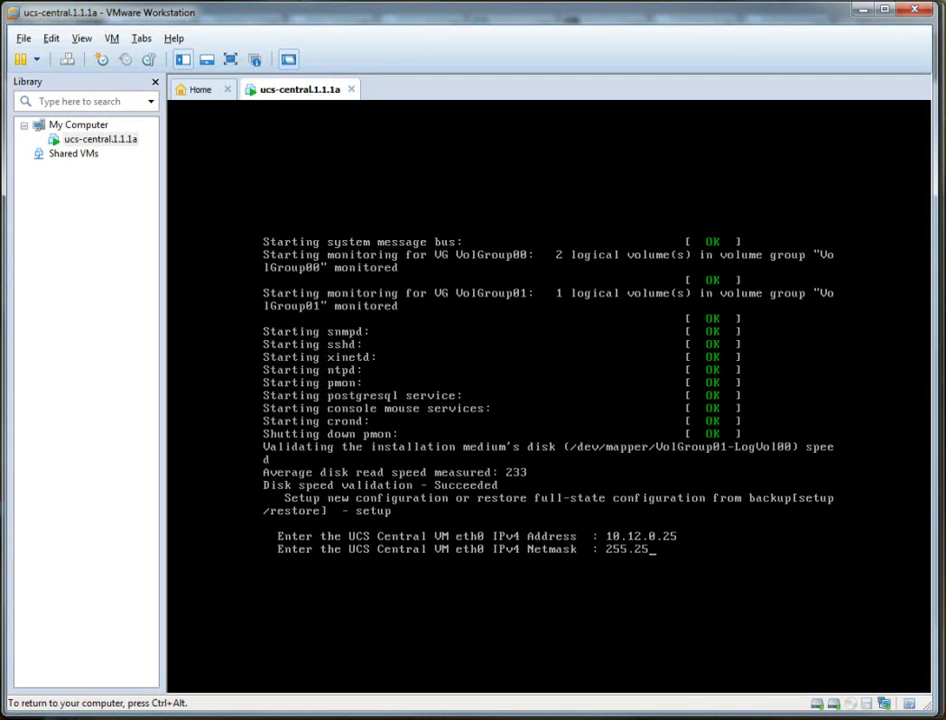
text(5.255.0)
key(Return)
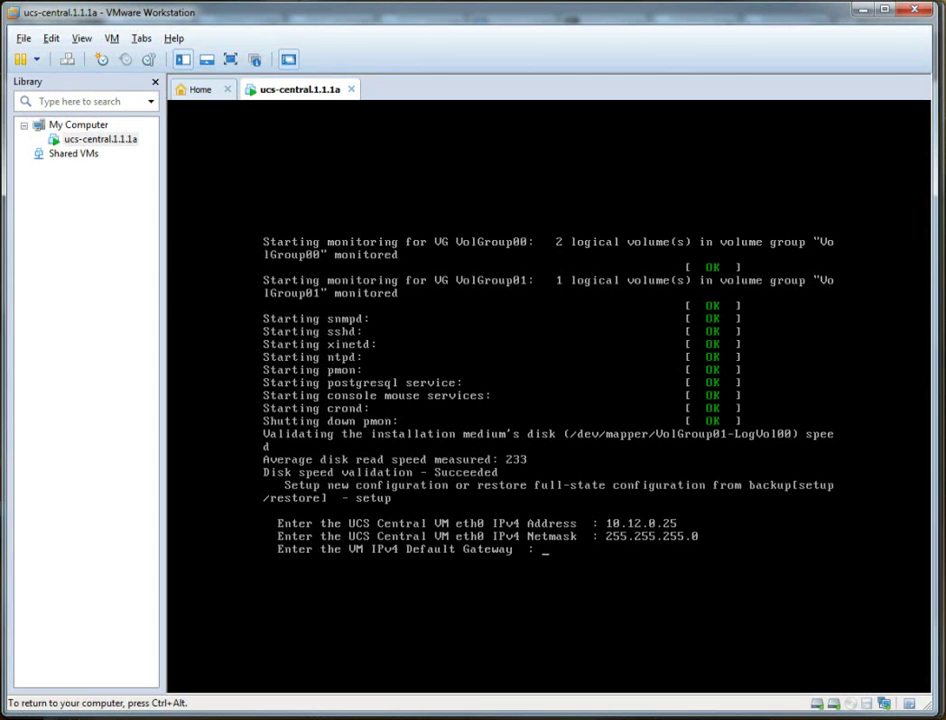
text(10.12.0.1)
key(Return)
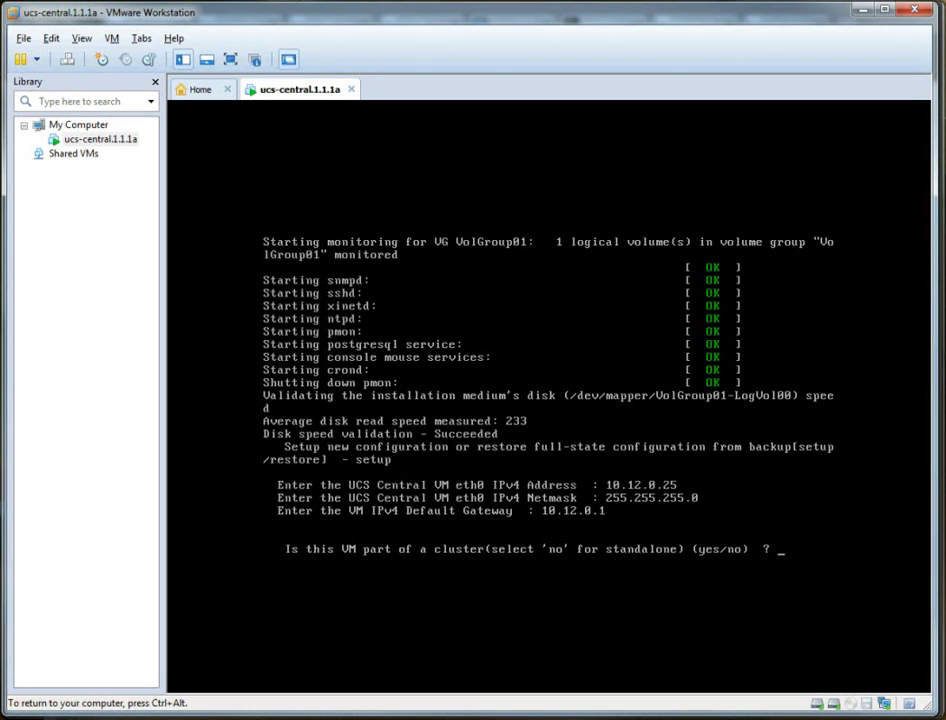
Answer no to clustering and set the hostname UCS-CENT-TEST.
text(no)
key(Return)
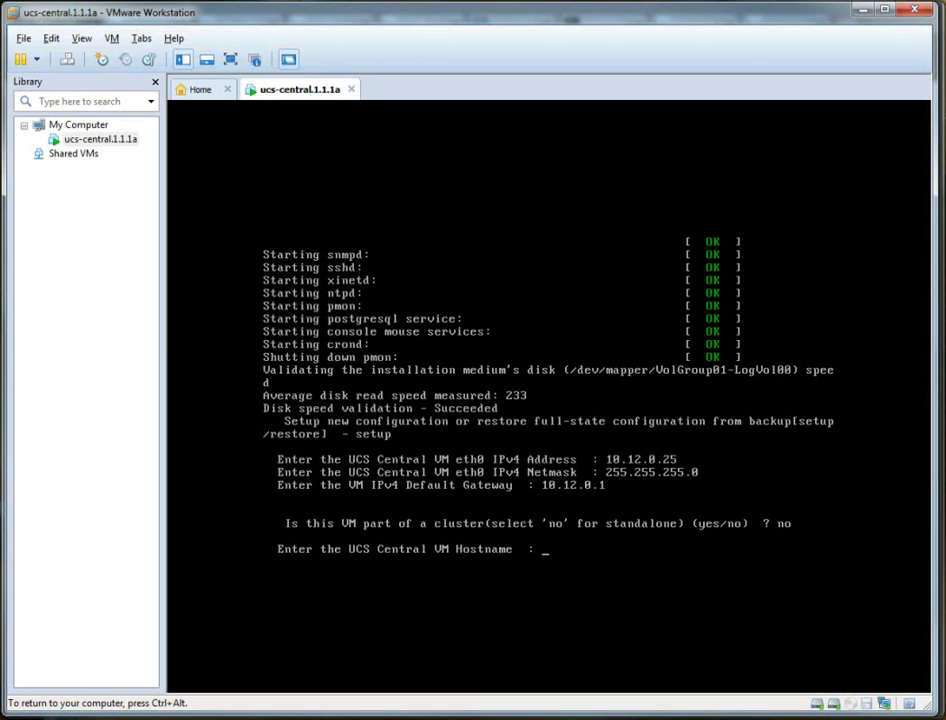
text(UCS-CENT-TEST)
key(Return)
Enter DNS server 10.12.0.11 and domain name performancetest.com.
text(10.12.0.)
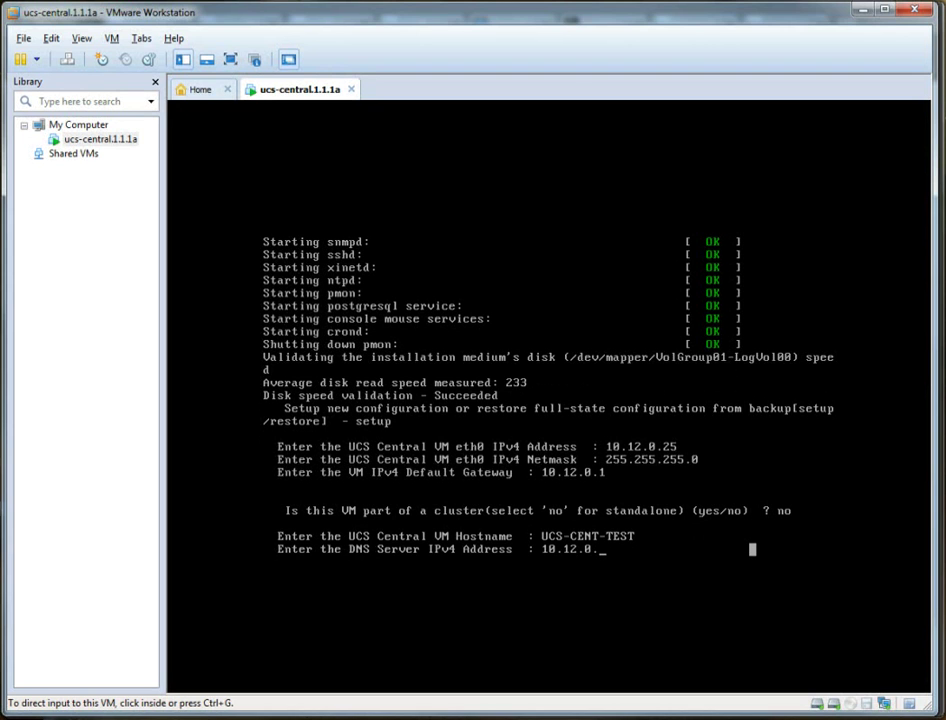
click(752, 549)
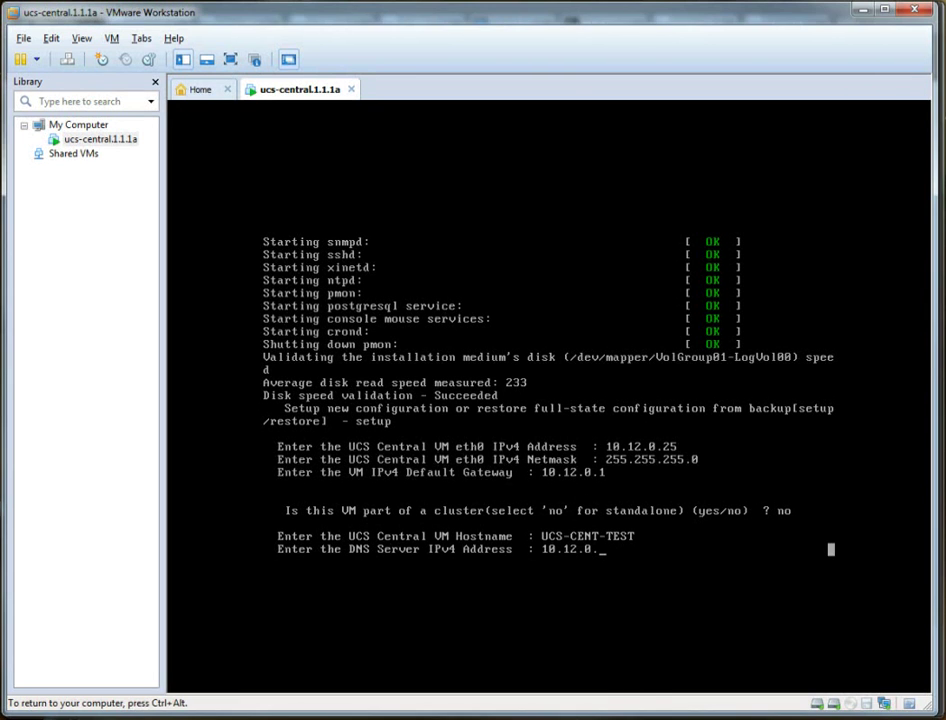
key(End)
key(End)
key(BackSpace)
key(BackSpace)
key(BackSpace)
key(BackSpace)
key(BackSpace)
key(BackSpace)
key(BackSpace)
key(BackSpace)
key(BackSpace)
text(.11)
key(Return)
key(ctrl+alt)
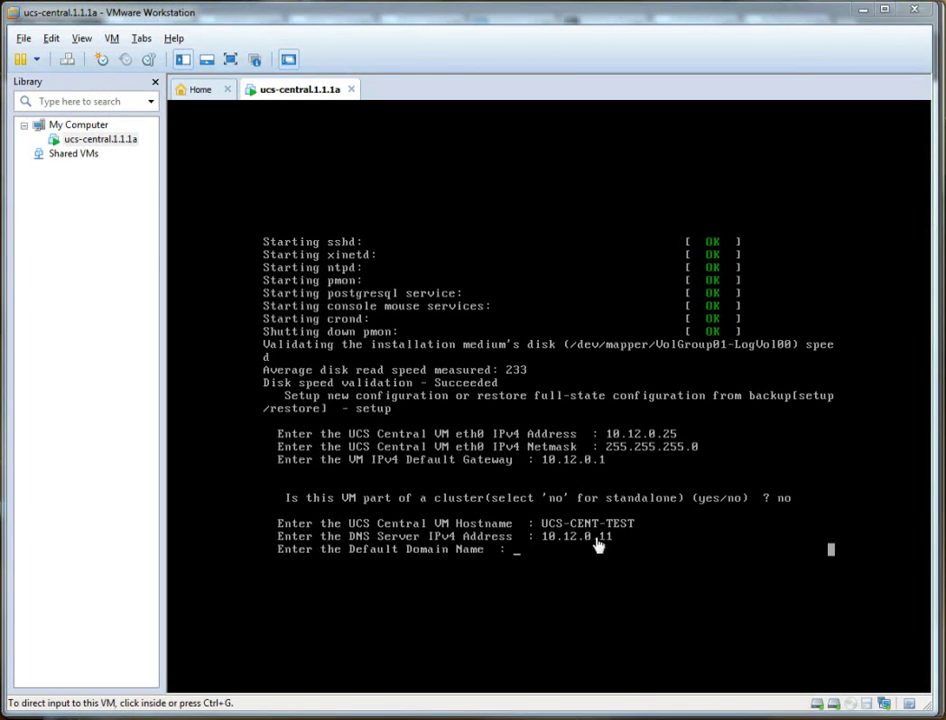
click(831, 549)
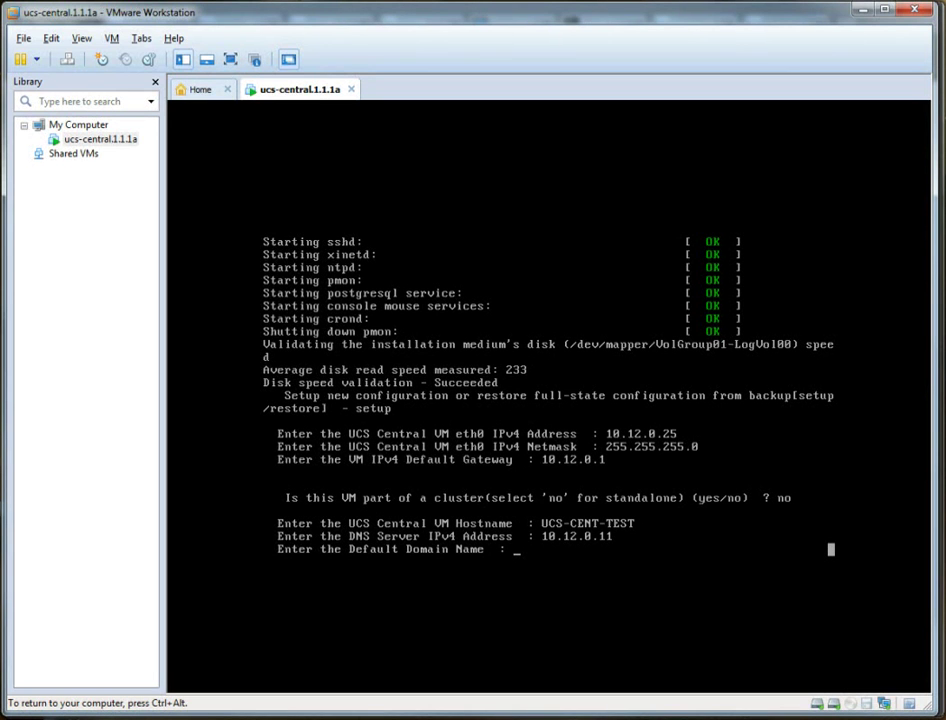
text(performancetest.com)
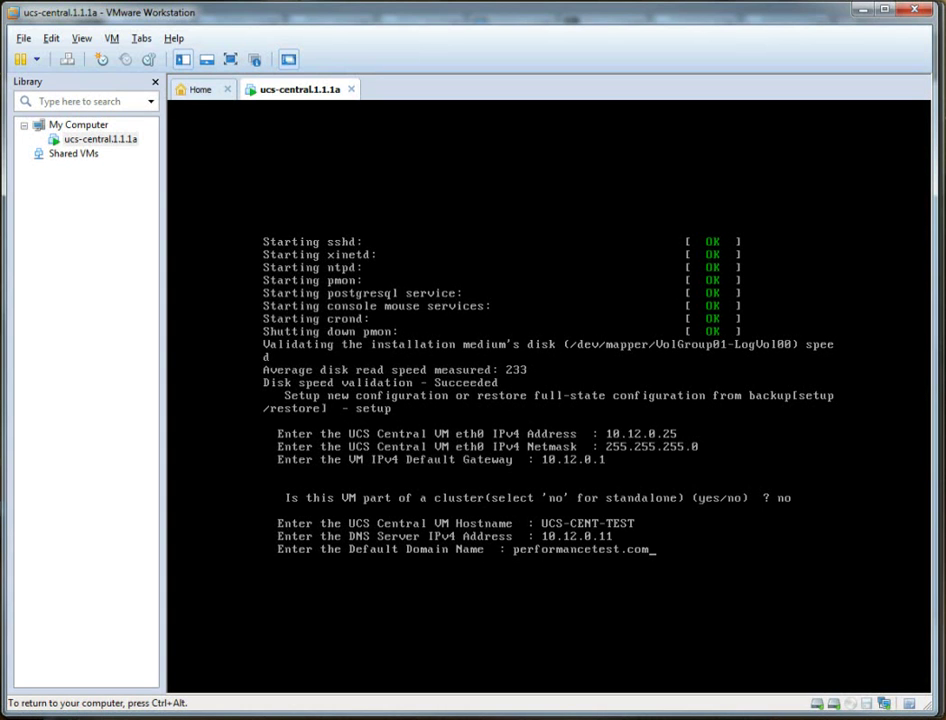
key(Return)
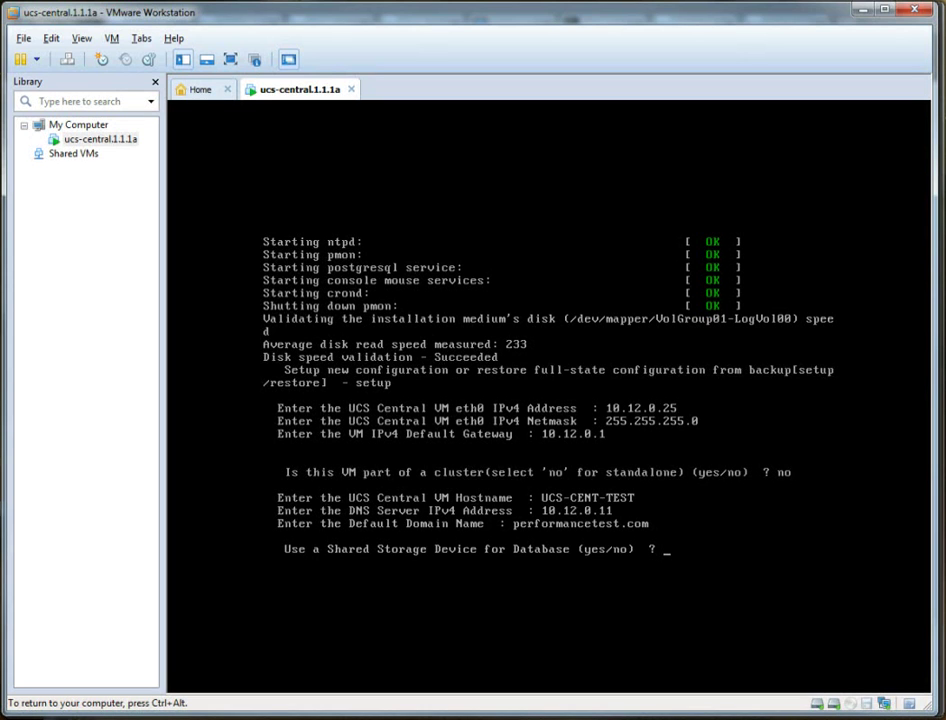
Decline shared storage for the database and strong-password enforcement.
text(no)
key(Return)
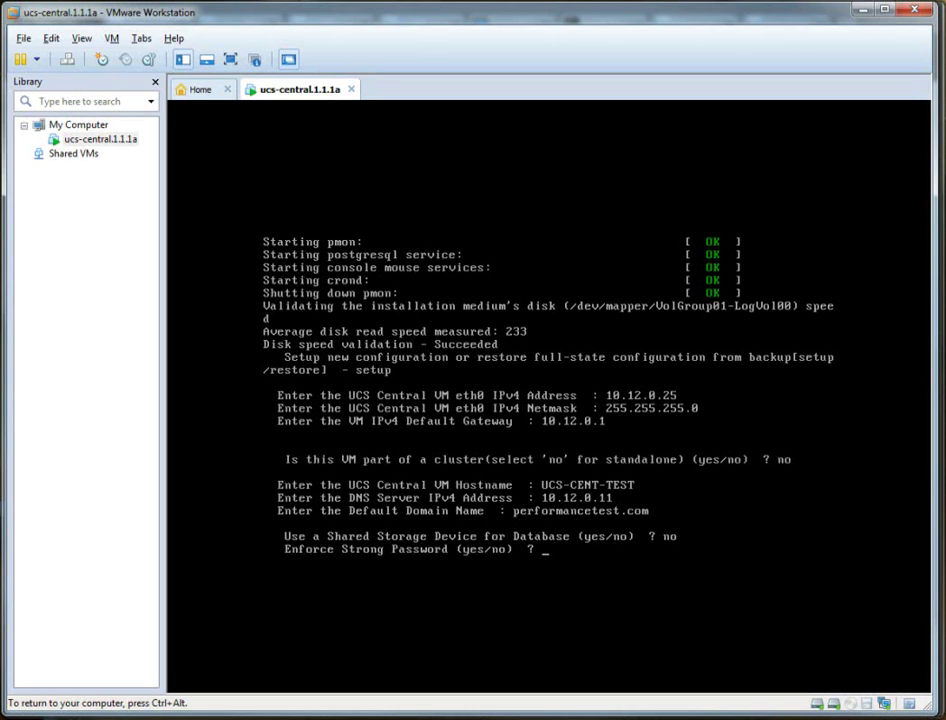
text(no)
key(Return)
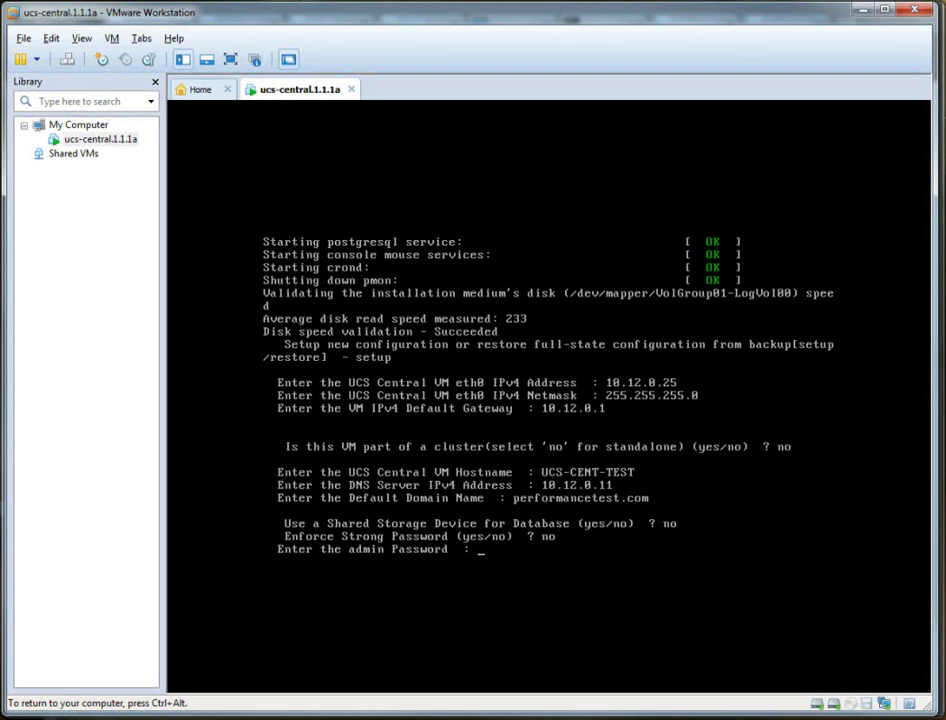
Enter and confirm the admin password and the shared secret.
key(Return)
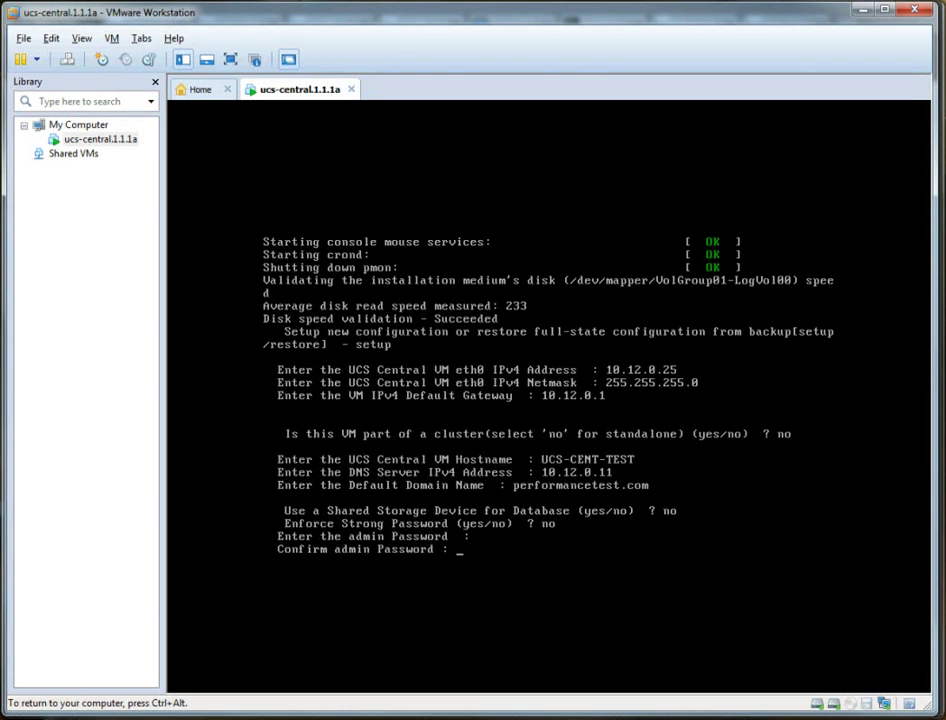
key(Return)
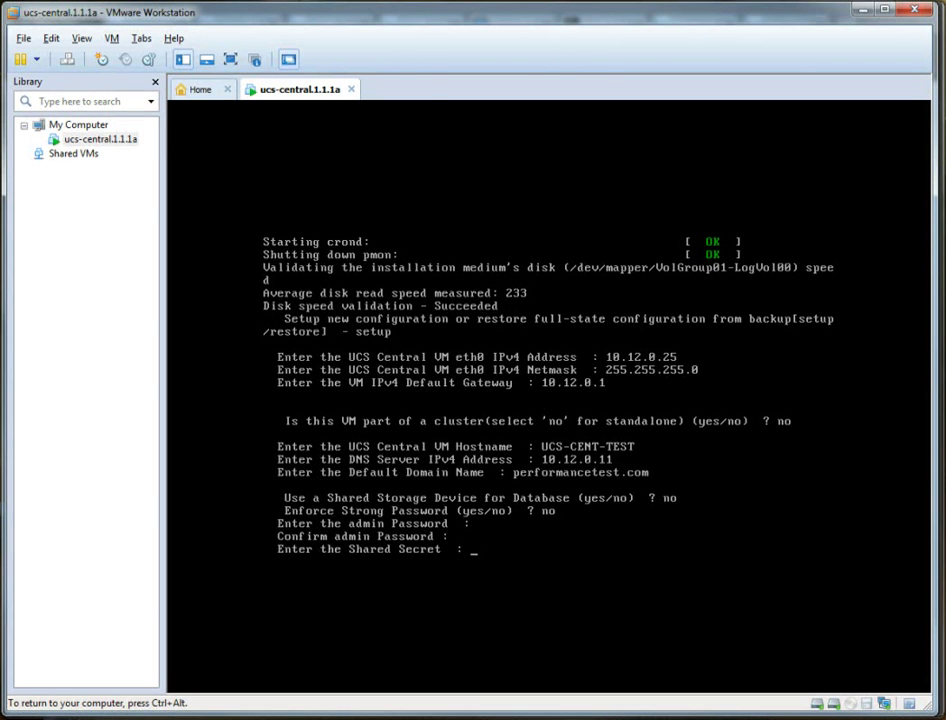
key(Return)
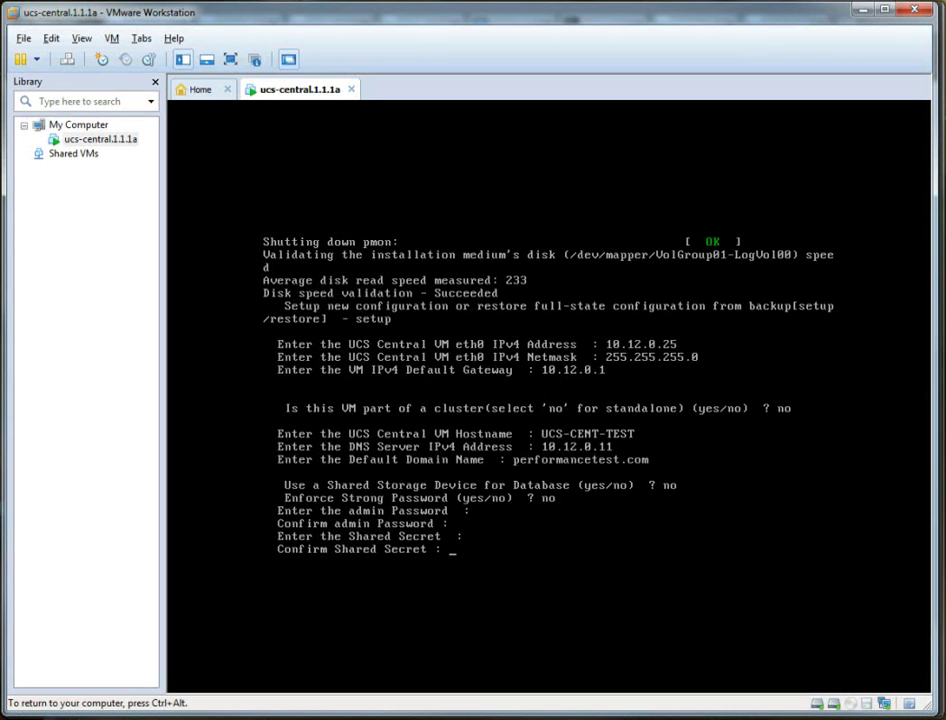
key(Return)
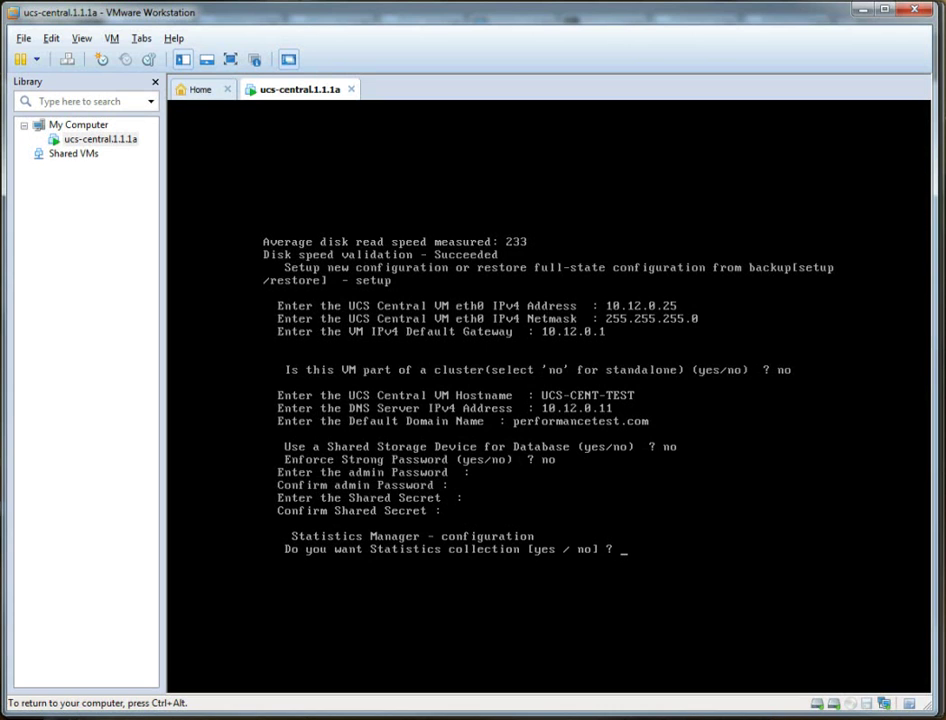
Answer no to statistics collection.
key(ctrl+alt)
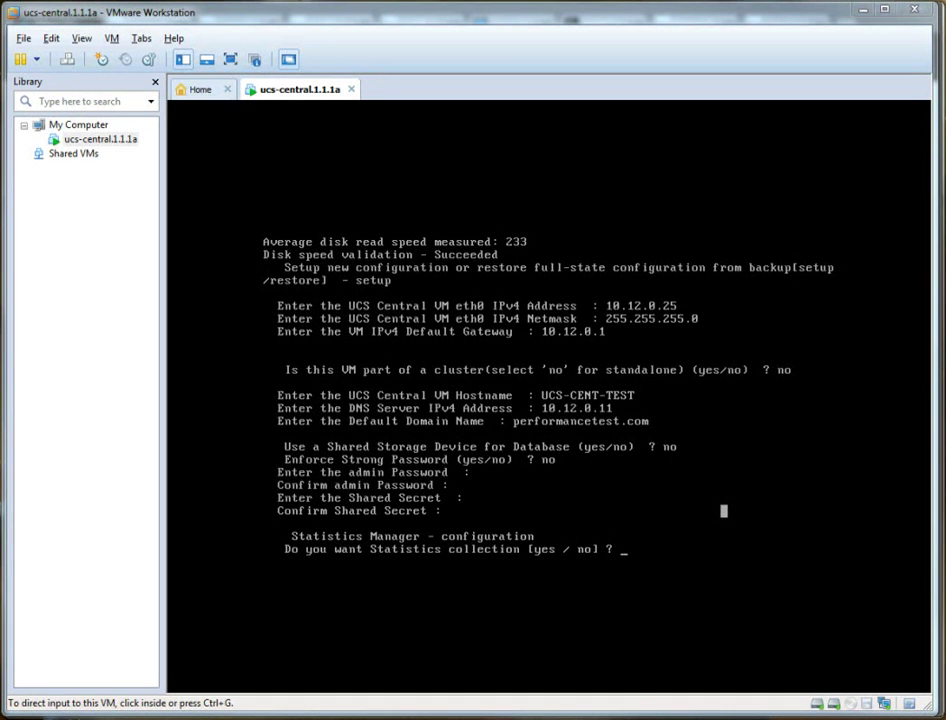
click(724, 511)
text(no)
key(Return)
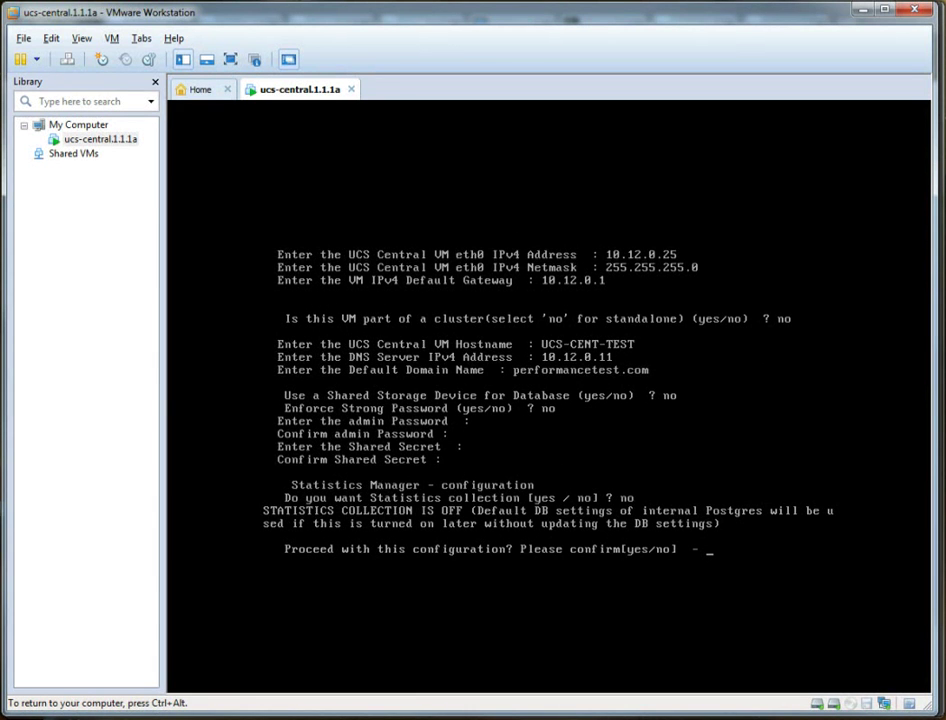
Confirm the configuration with yes and release input once the UCS-CENT-TEST login prompt appears.
text(yes)
key(Return)
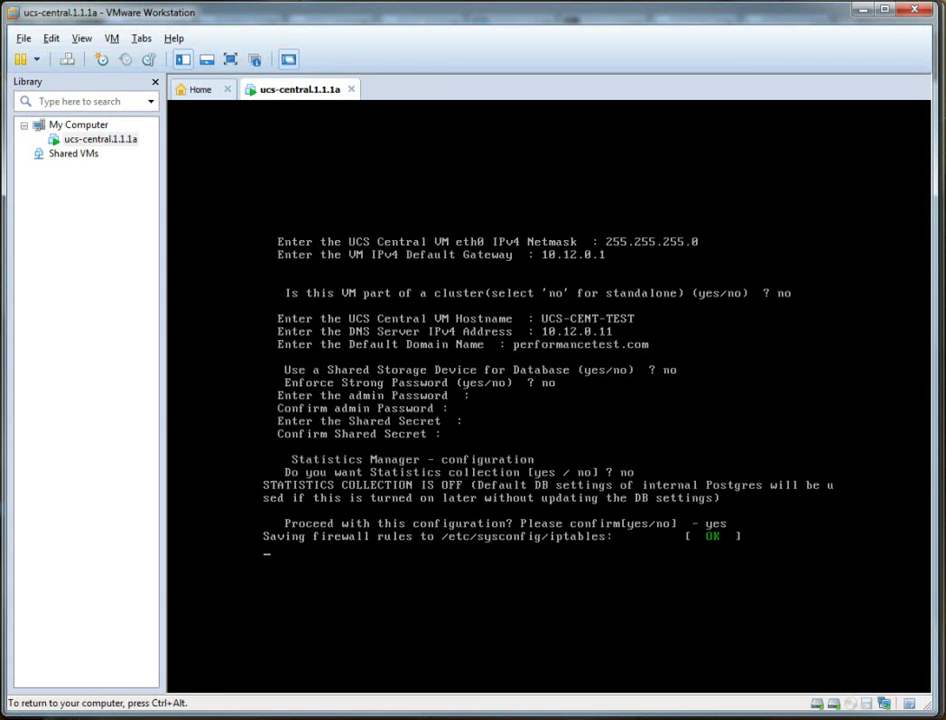
key(ctrl+alt)
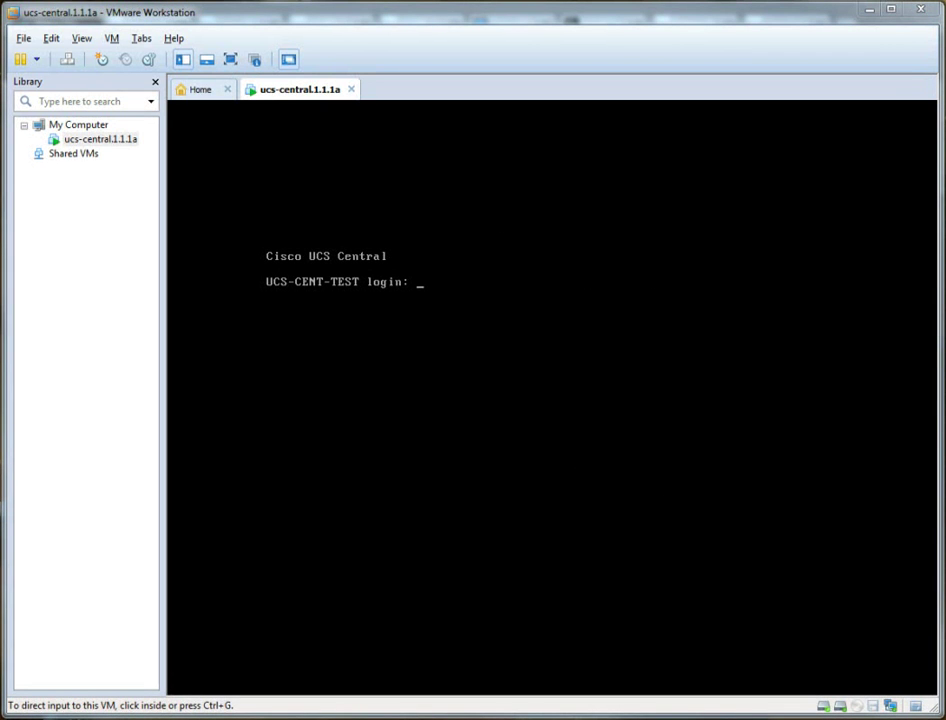
Log into the UCS Central console as admin.
click(553, 382)
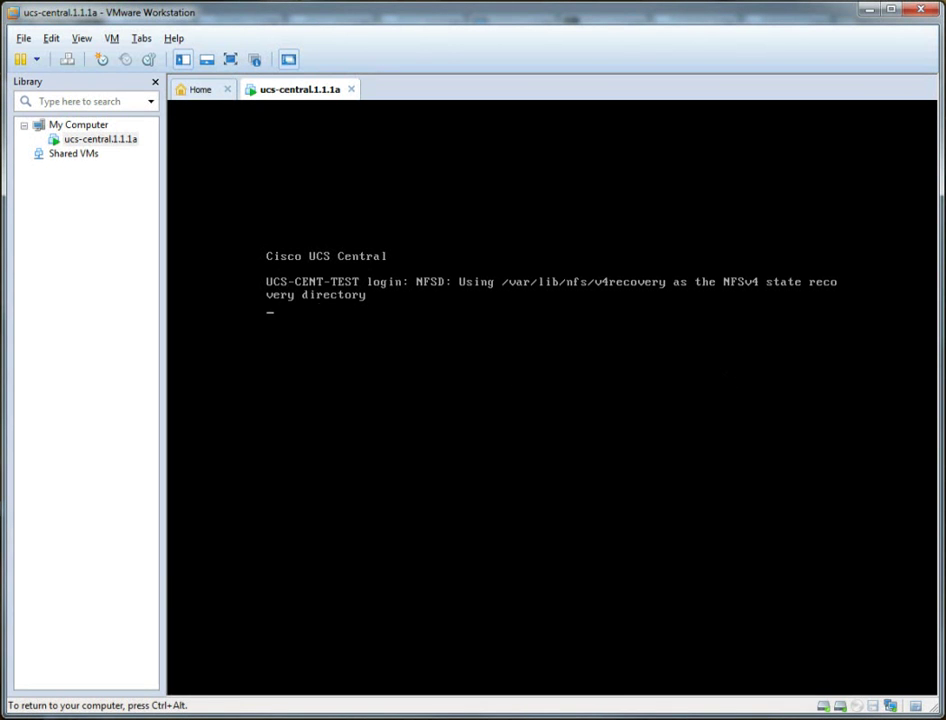
text(admin)
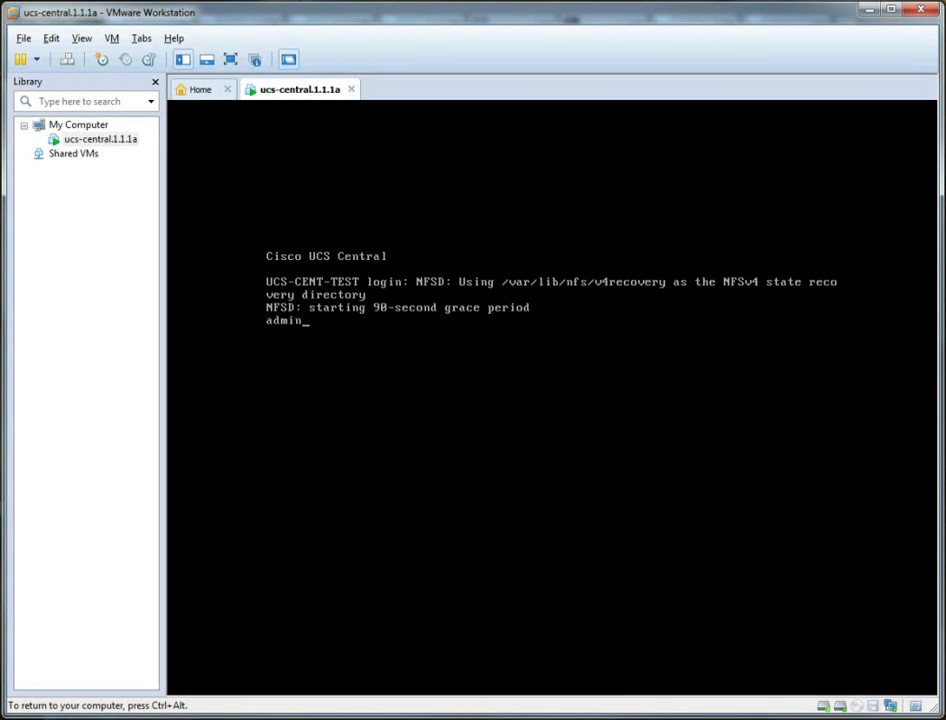
key(Return)
key(Return)
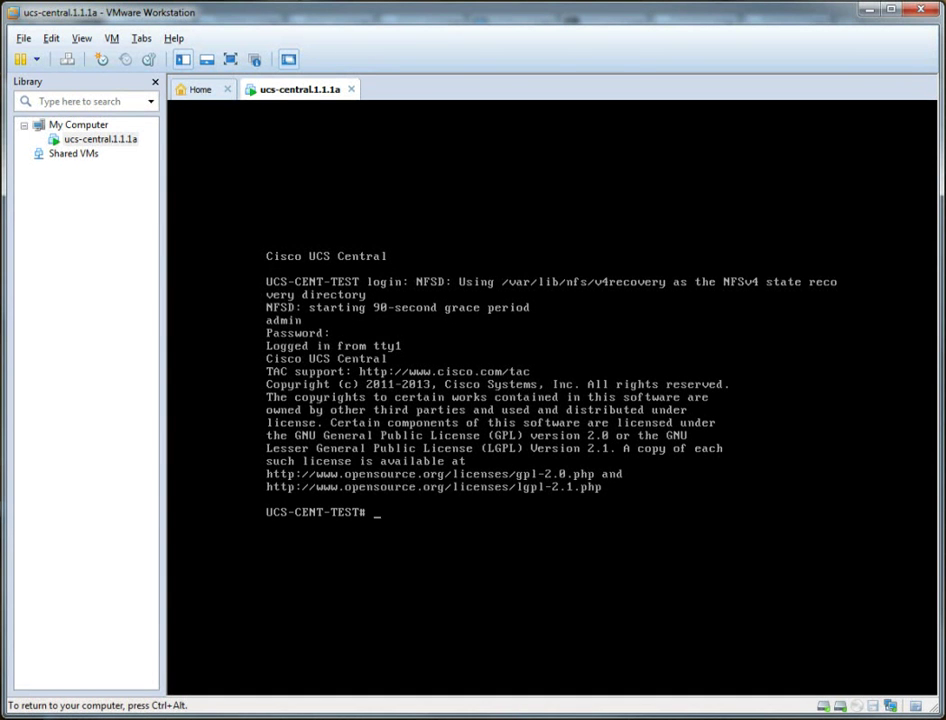
List the available commands with '?' and 'connect ?', then clear the line and release input.
key(Return)
key(Return)
key(Return)
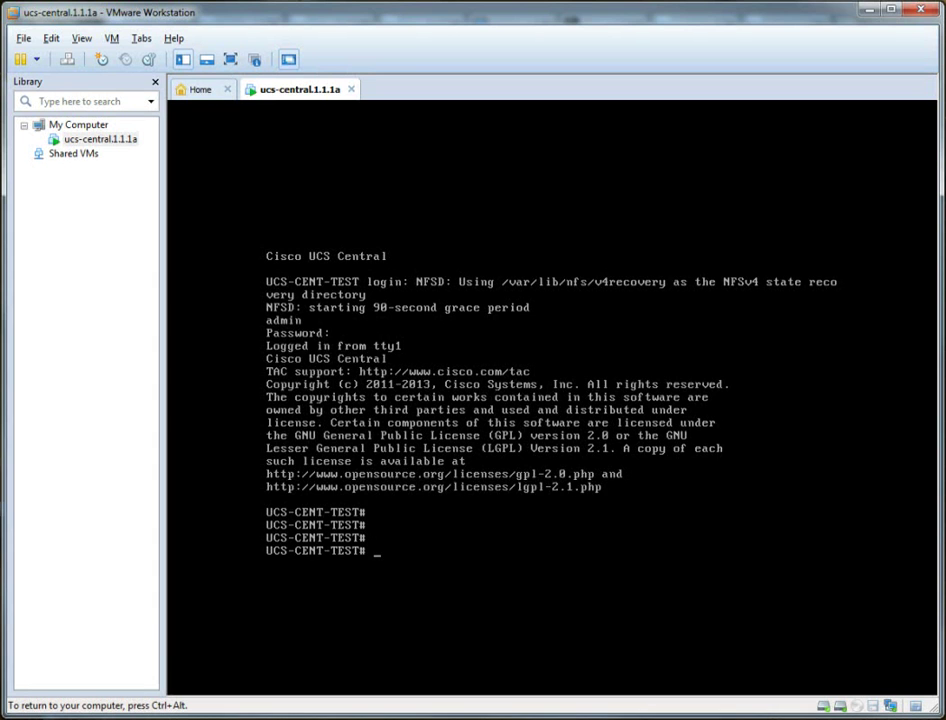
text(?)
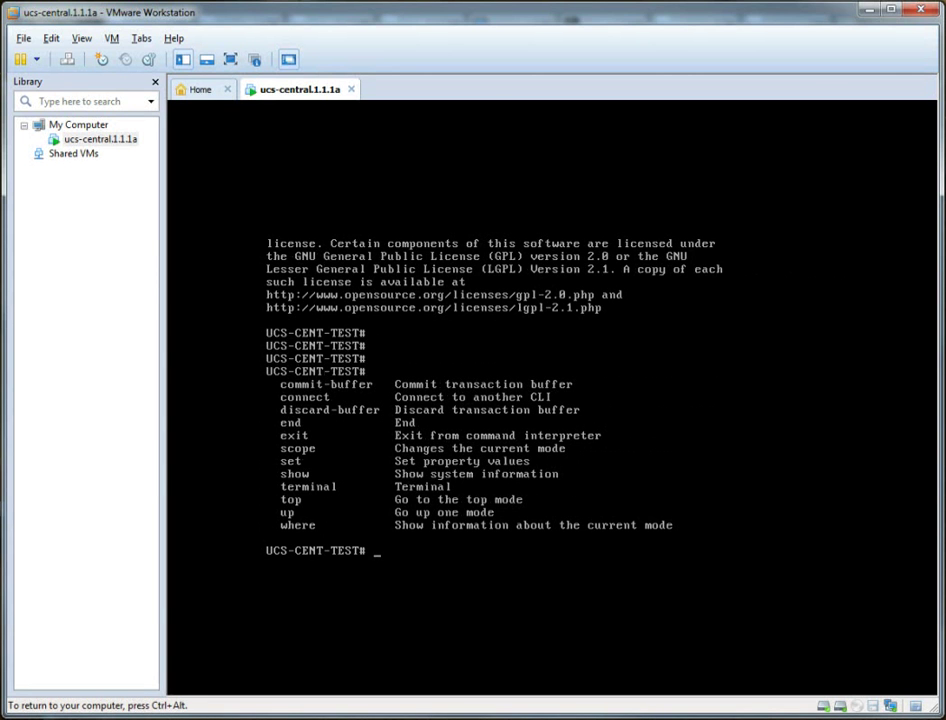
text(connect ?)
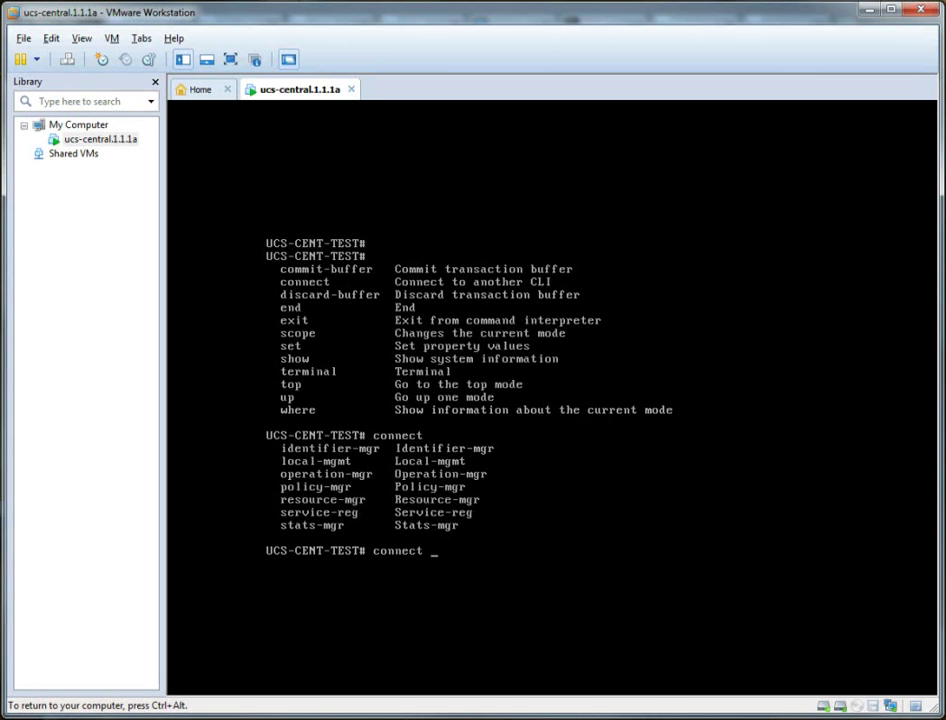
key(BackSpace)
key(BackSpace)
key(BackSpace)
key(BackSpace)
key(BackSpace)
key(BackSpace)
key(BackSpace)
key(ctrl+alt)
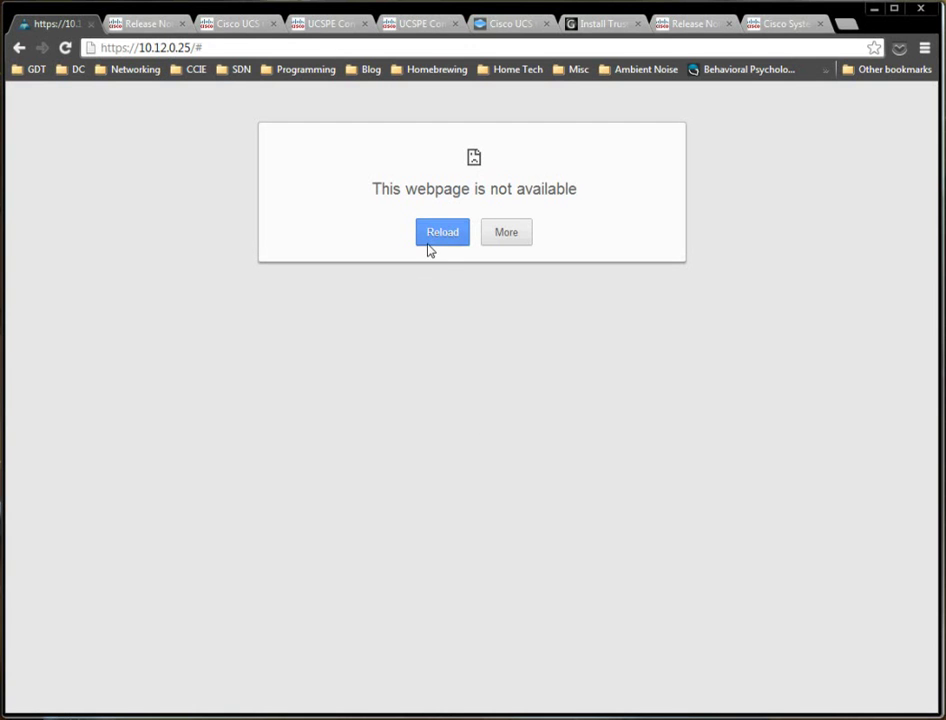
click(430, 246)
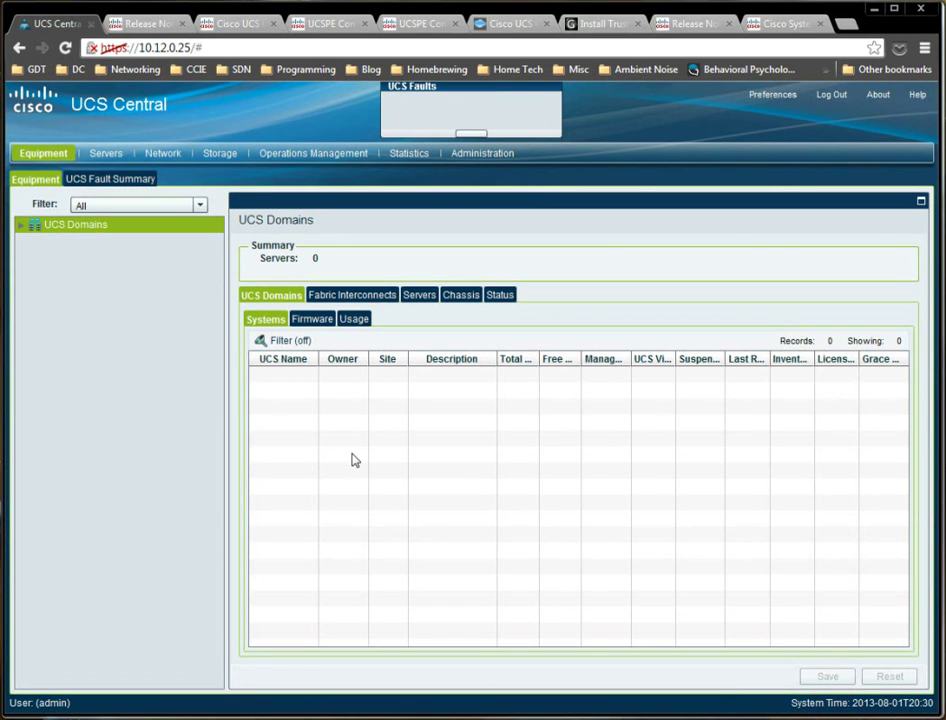
click(20, 225)
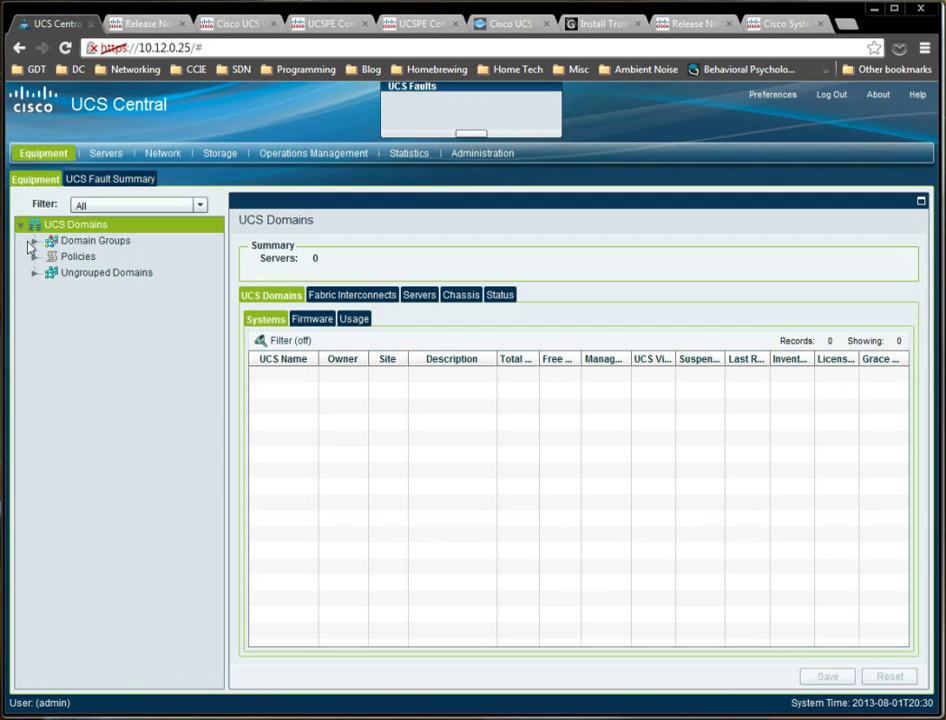
click(36, 272)
click(35, 256)
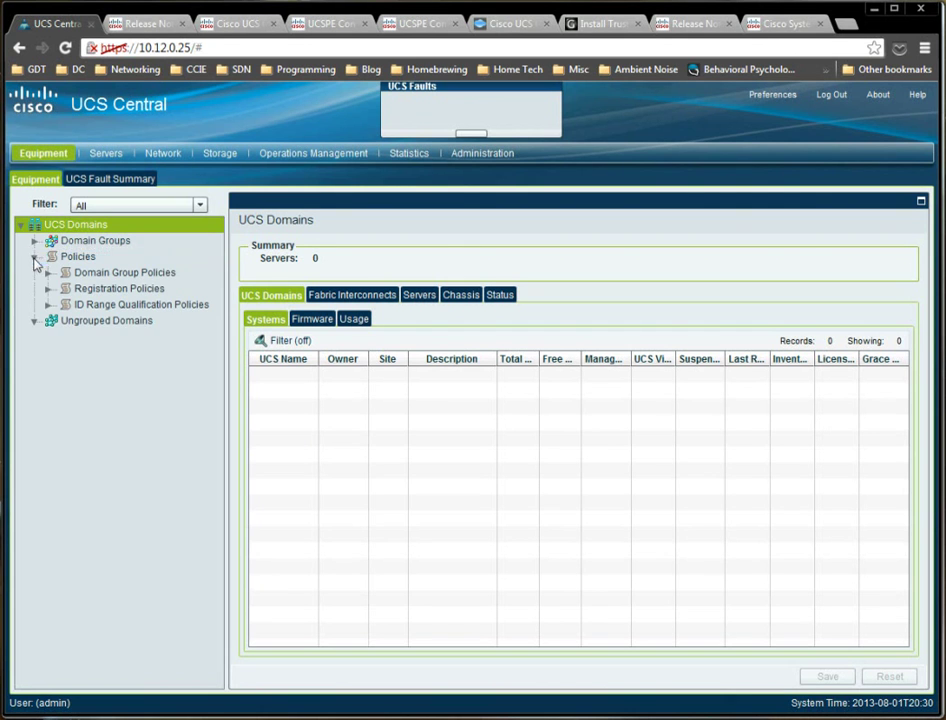
click(34, 241)
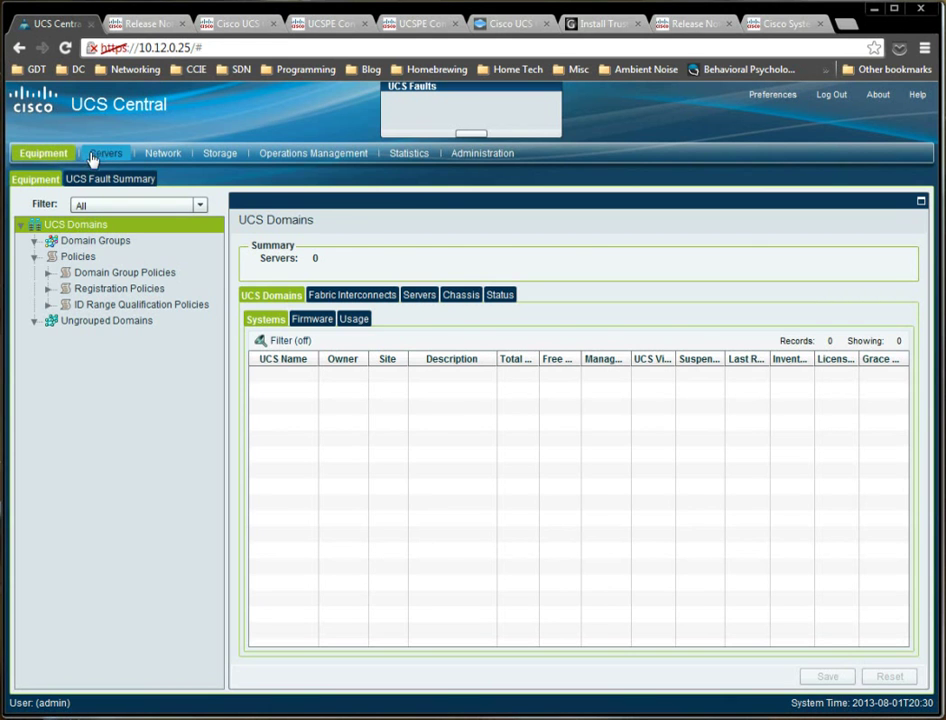
Confirm no global service profiles exist, then browse the Network pools, policies and domain groups.
click(104, 156)
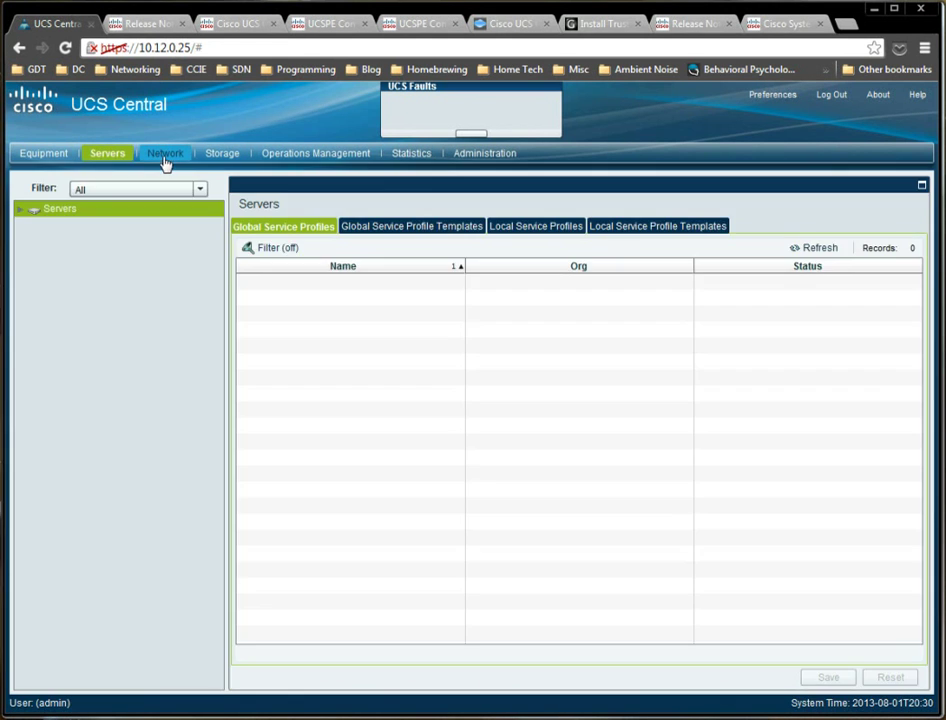
click(165, 157)
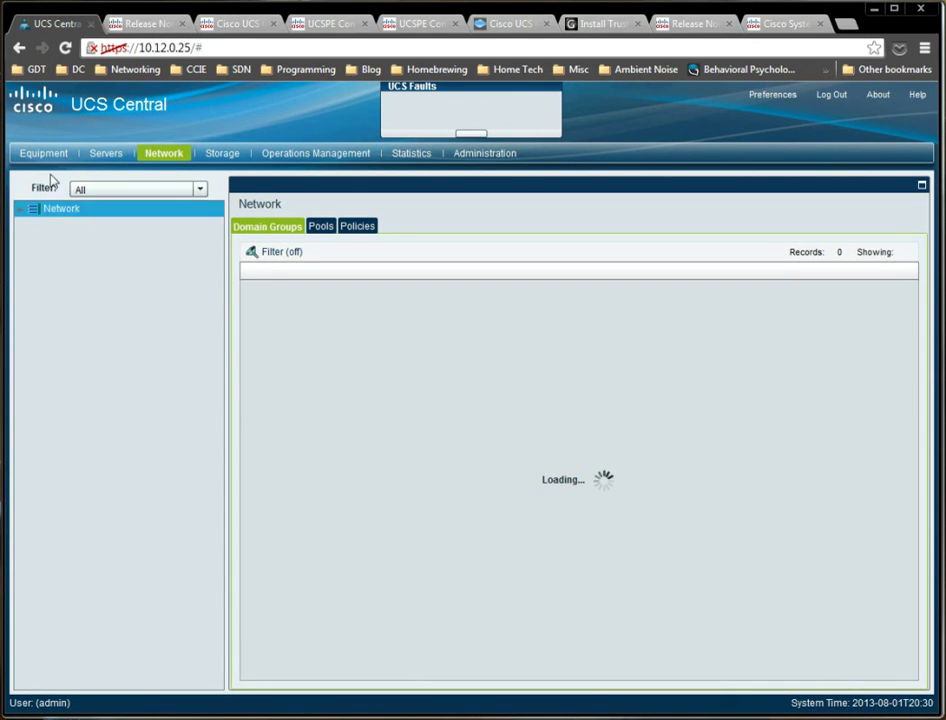
click(19, 208)
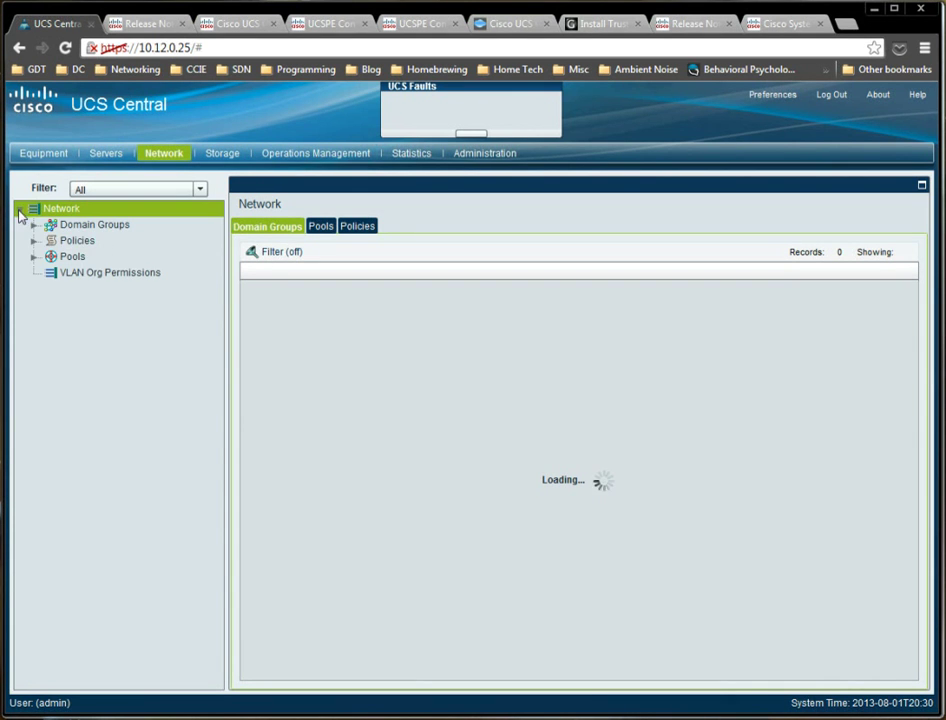
click(33, 256)
click(33, 240)
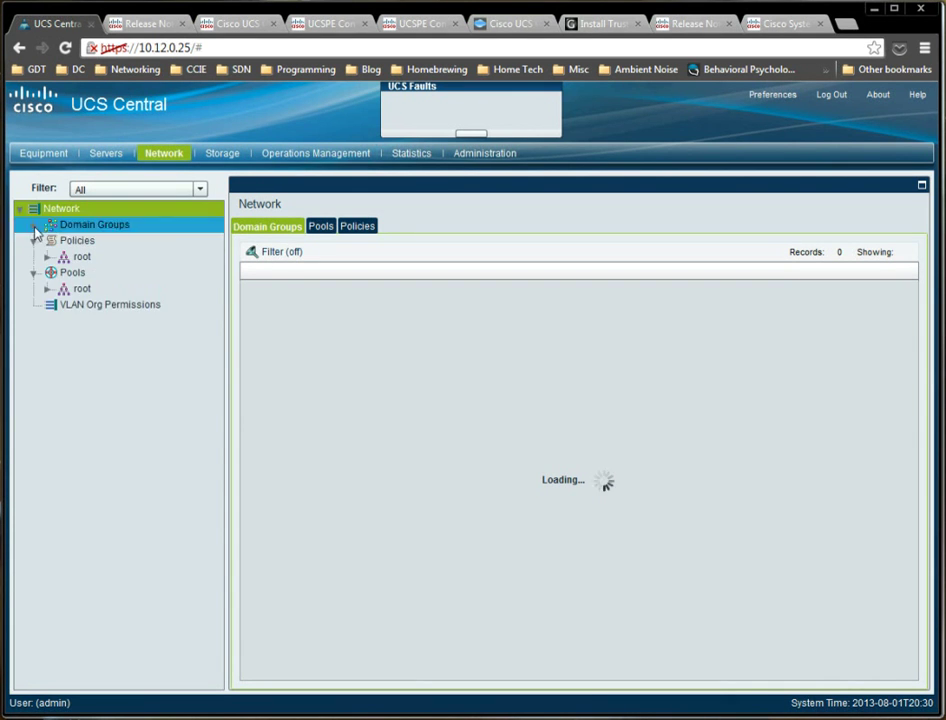
click(35, 226)
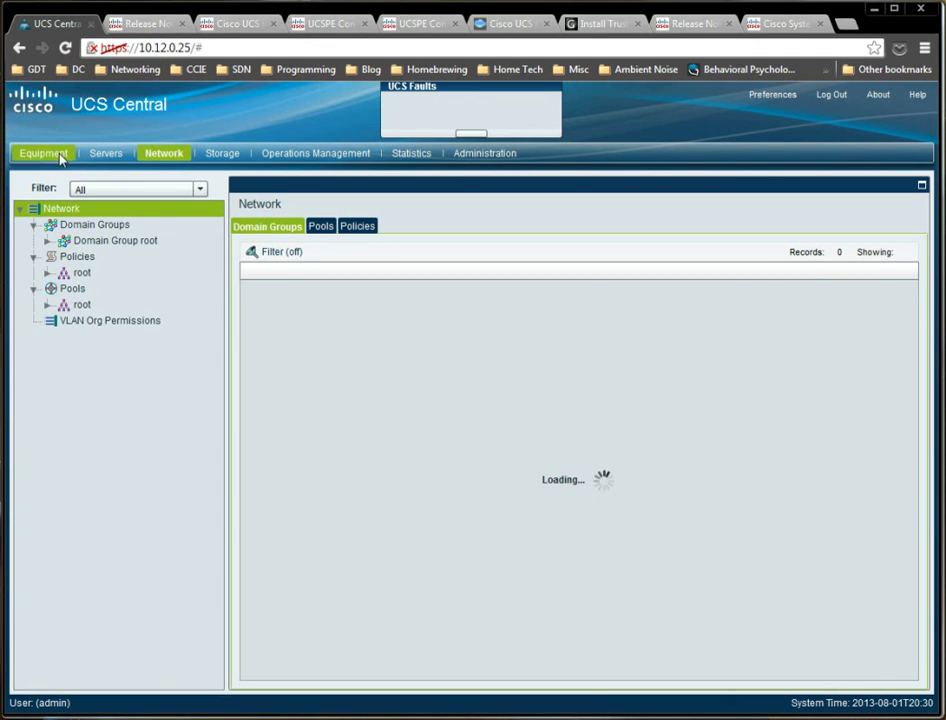
click(58, 155)
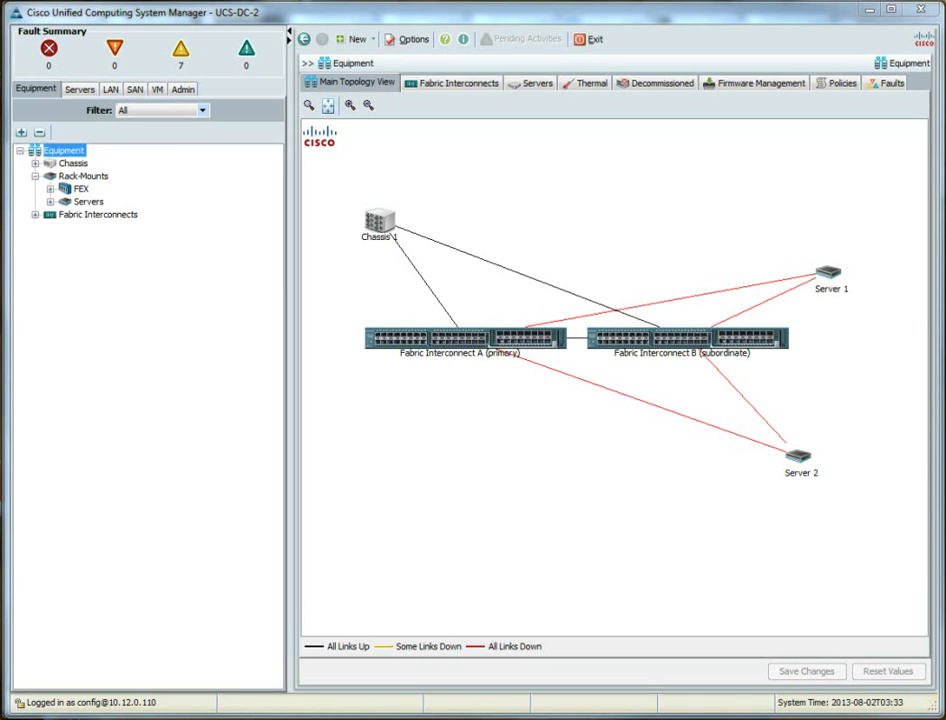
Switch to the Chrome window with the UCS Central Release 1.1 release notes.
key(alt+Tab)
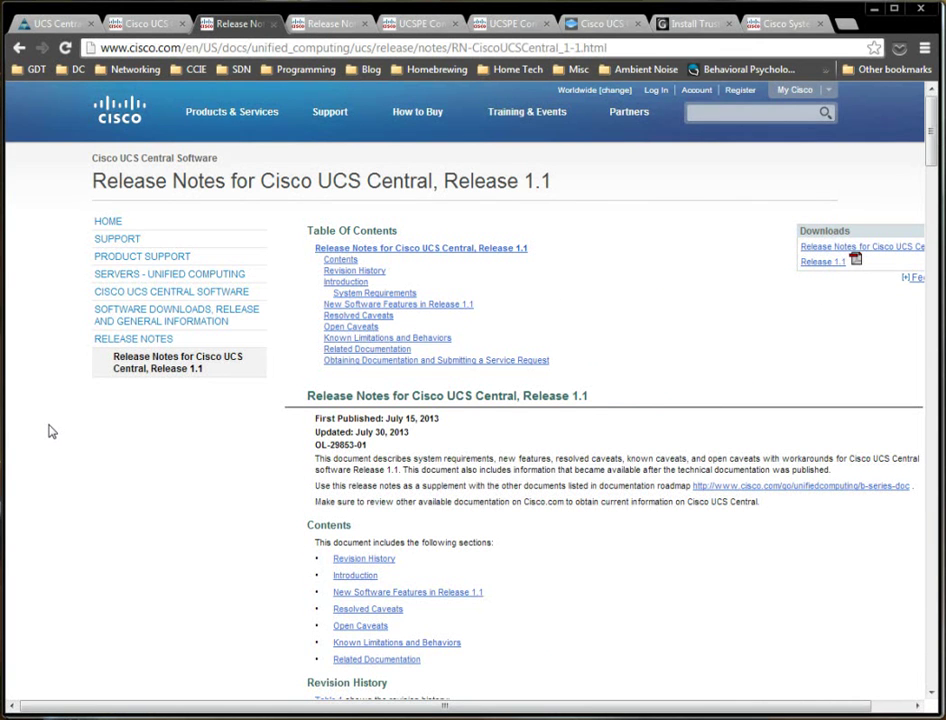
Highlight the System Requirements note that UCS Central 1.1(1a) requires Cisco UCS Release 2.1(2a) or higher.
scroll(52, 430, down, 10)
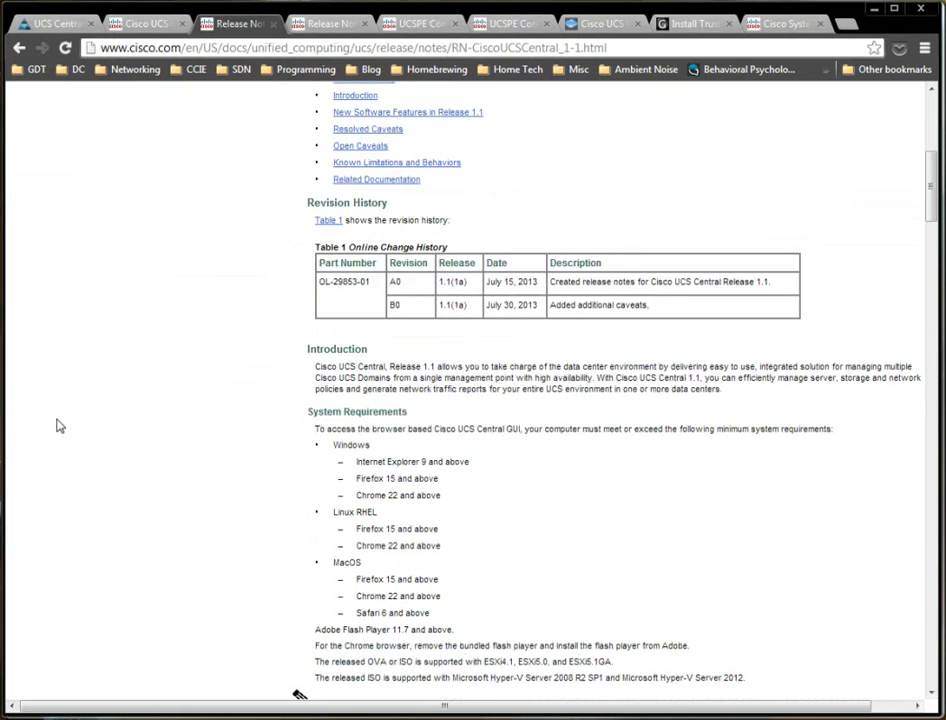
scroll(58, 424, down, 3)
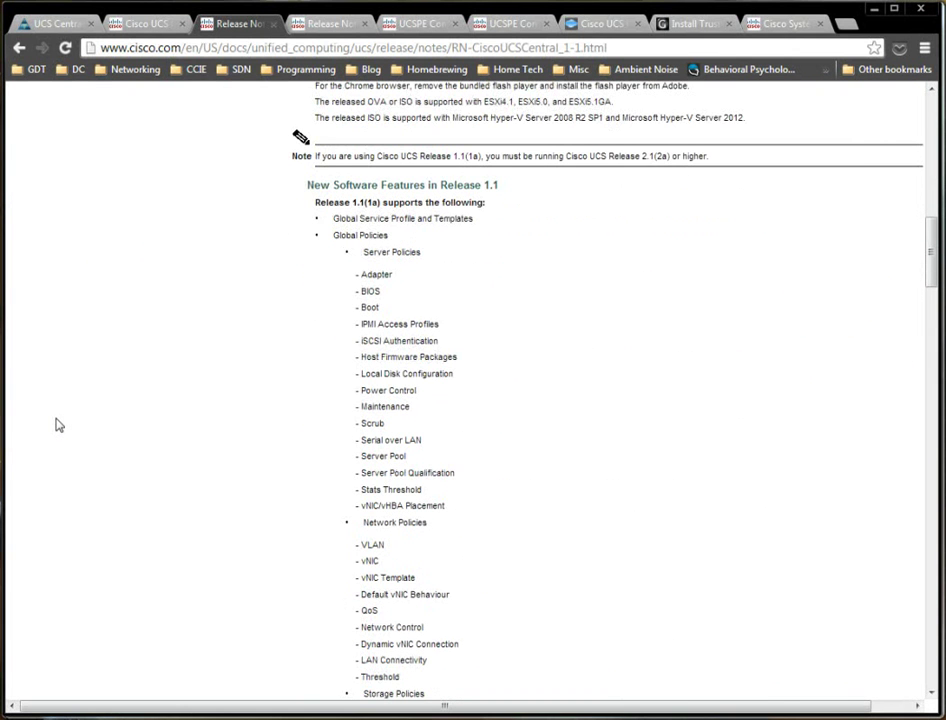
scroll(302, 310, down, 9)
scroll(298, 310, up, 18)
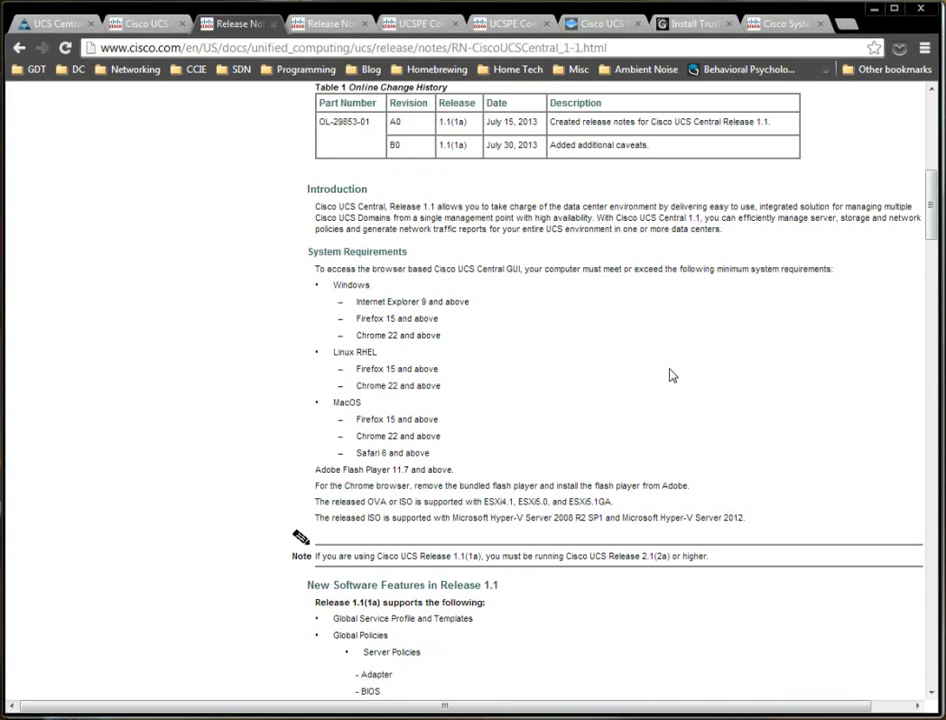
scroll(535, 375, down, 3)
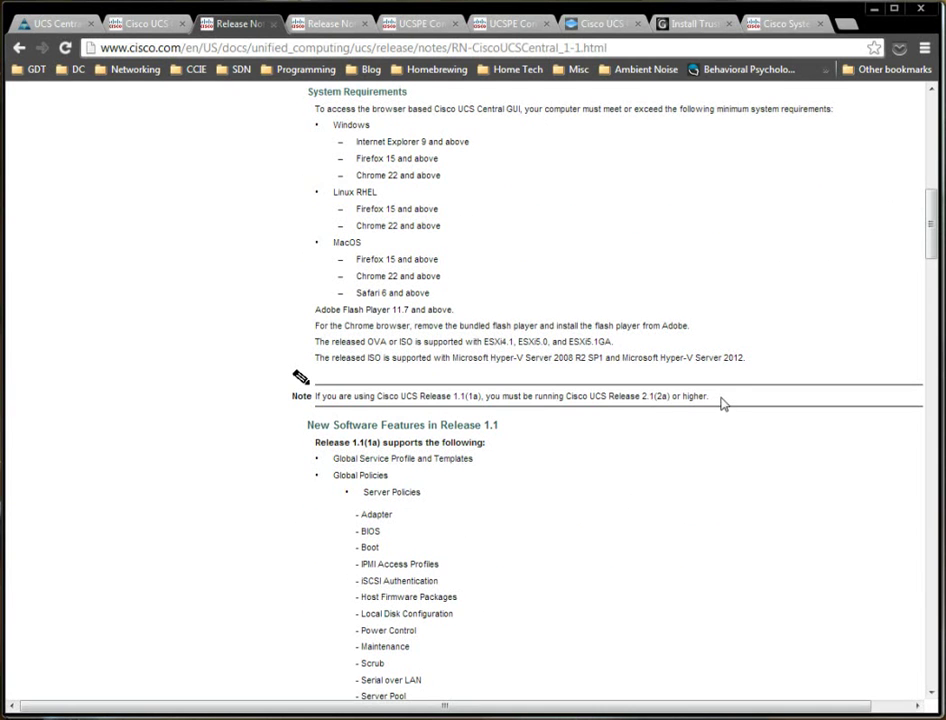
drag(714, 396, 314, 389)
double_click(409, 396)
click(577, 398)
drag(575, 396, 710, 396)
click(720, 393)
drag(568, 396, 710, 396)
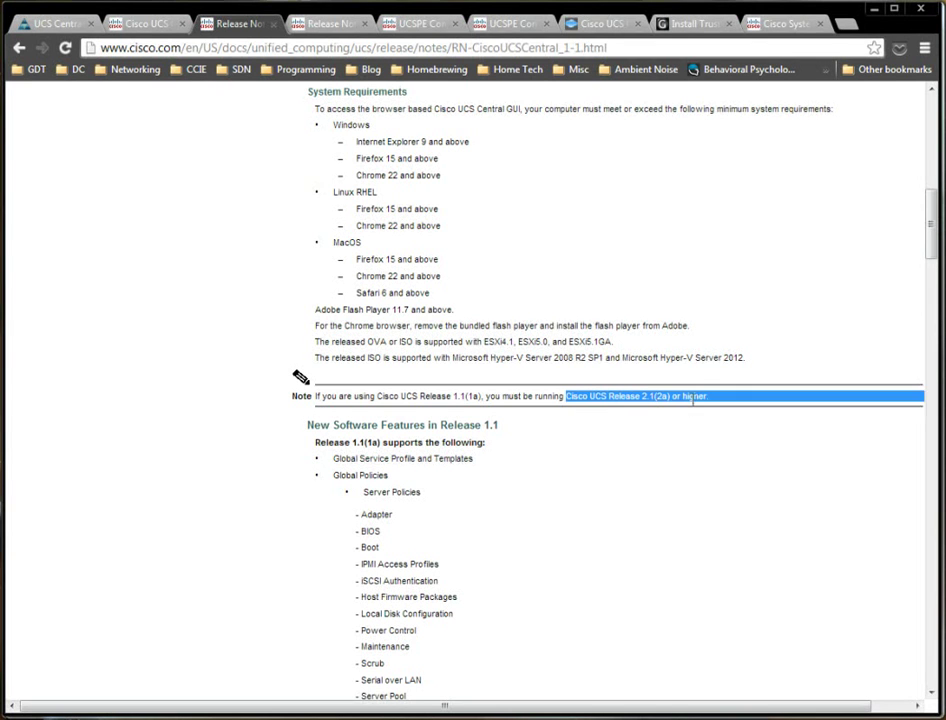
click(665, 460)
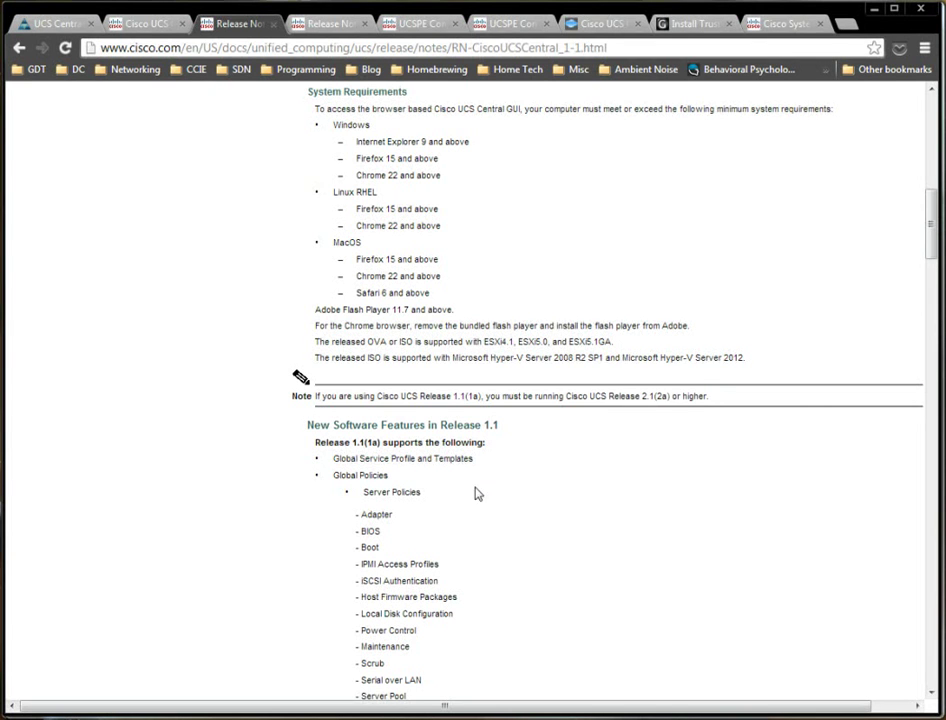
click(403, 24)
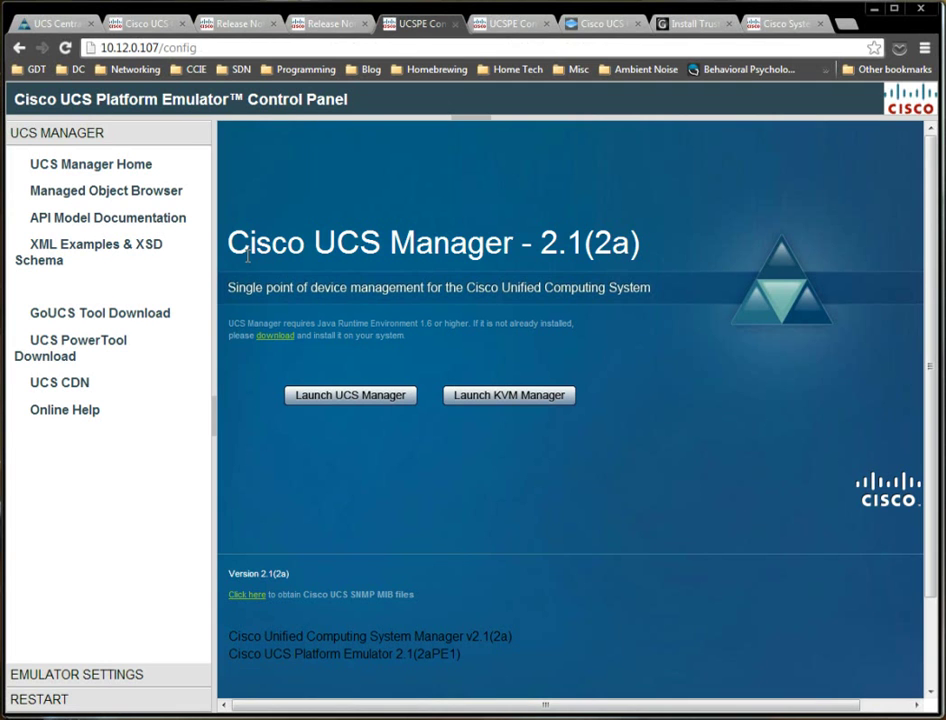
click(505, 23)
click(410, 23)
click(135, 23)
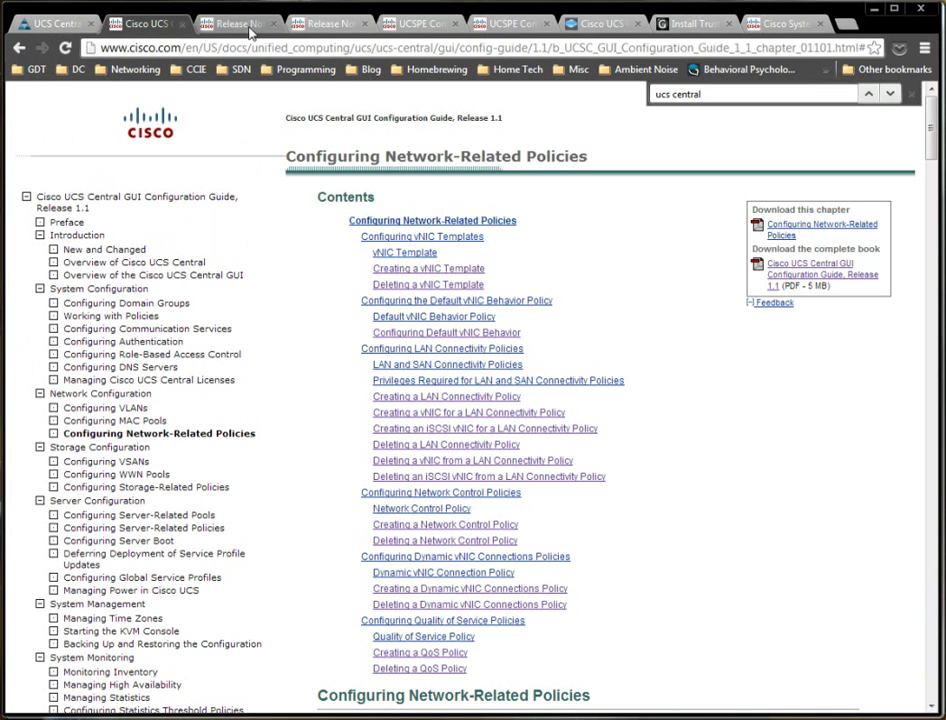
click(243, 27)
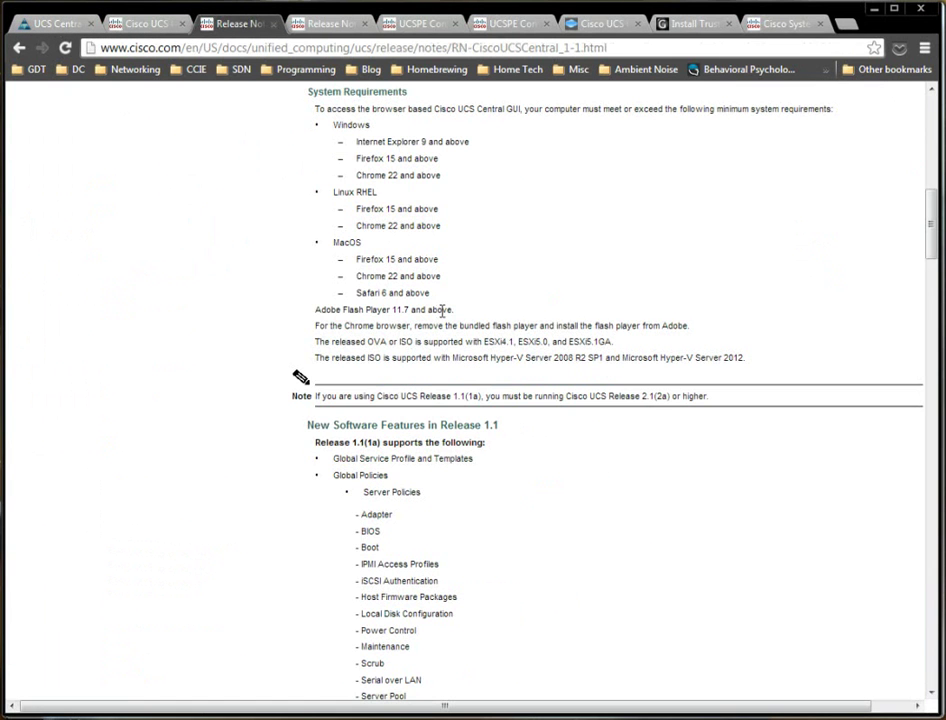
scroll(442, 311, down, 3)
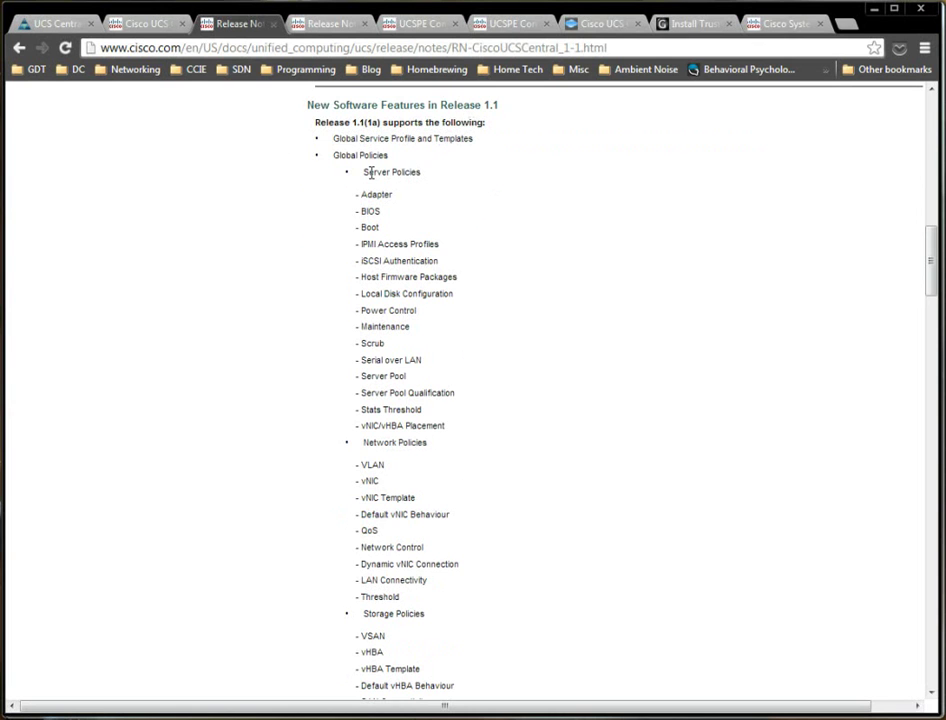
scroll(348, 160, down, 2)
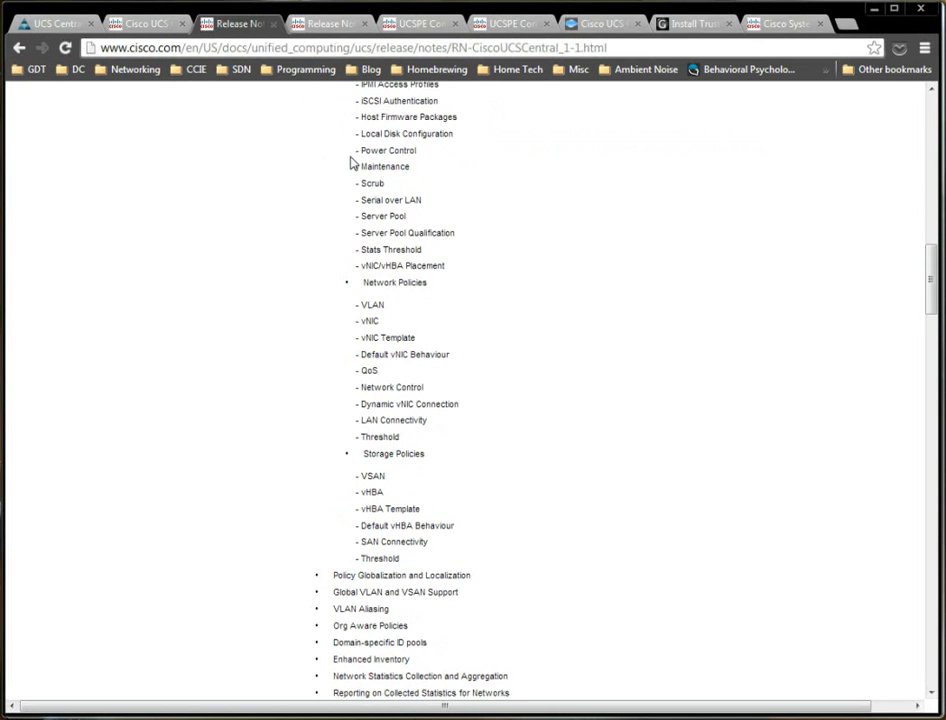
scroll(350, 162, up, 1)
scroll(342, 185, up, 3)
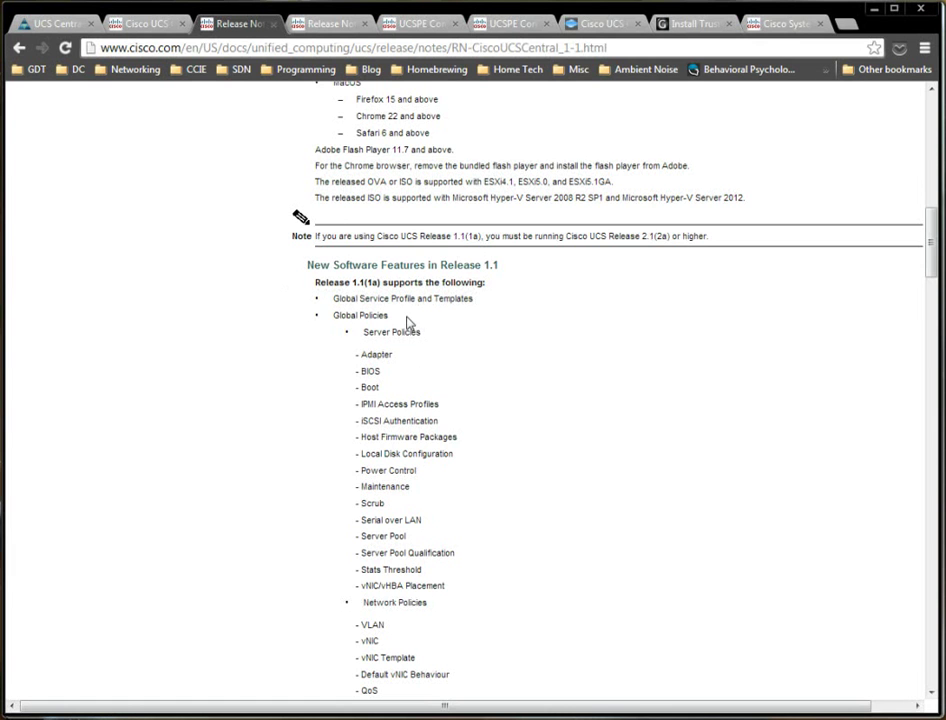
scroll(407, 322, down, 6)
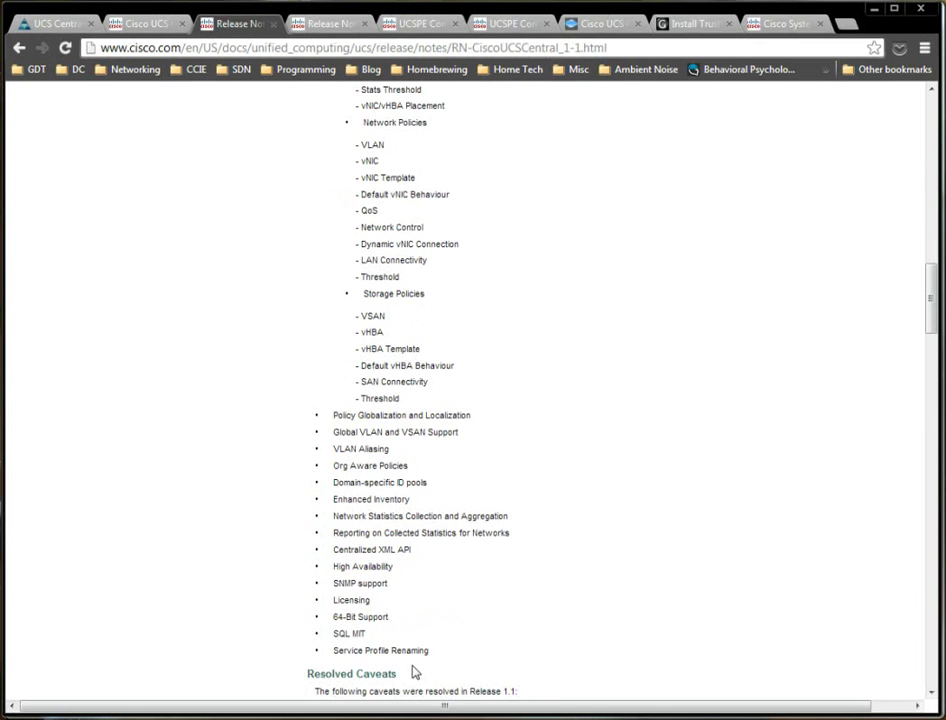
drag(442, 658, 340, 441)
click(395, 432)
scroll(432, 298, down, 2)
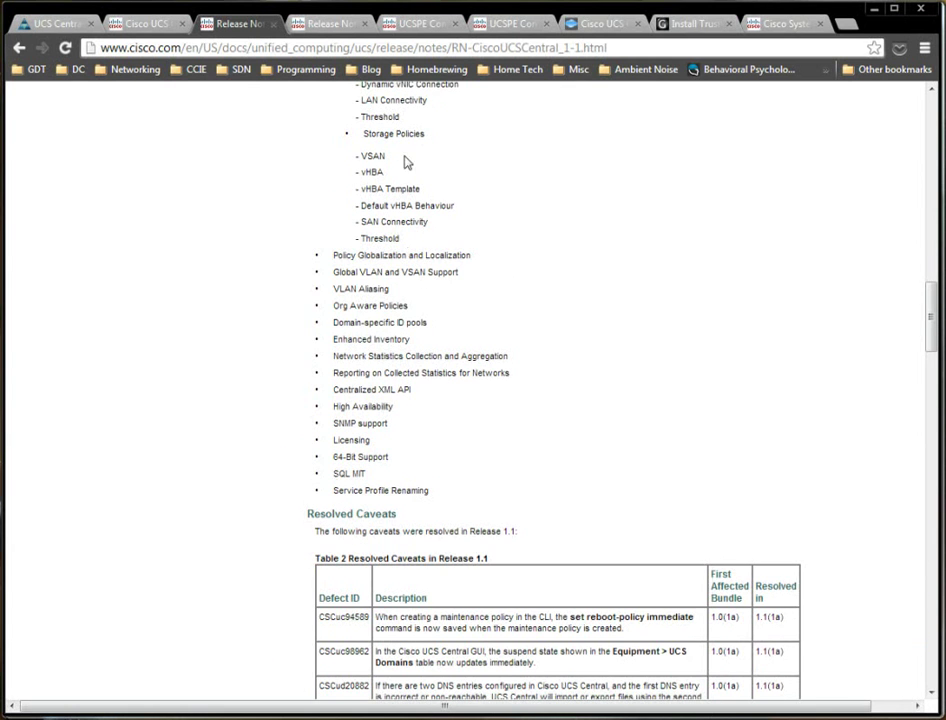
scroll(372, 196, up, 5)
scroll(372, 196, up, 1)
scroll(378, 280, down, 7)
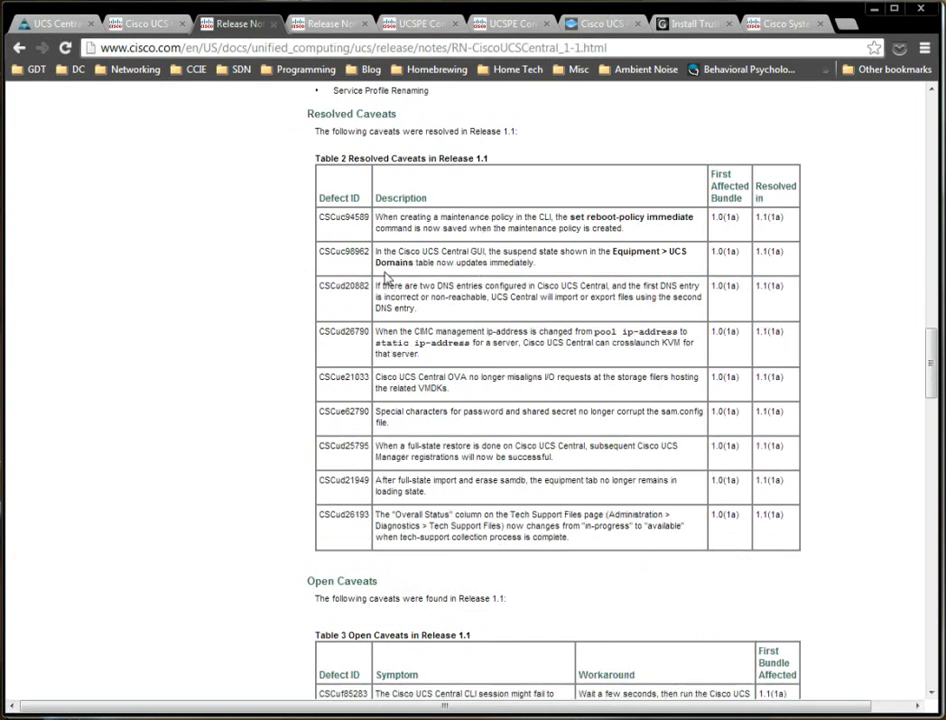
scroll(378, 279, down, 3)
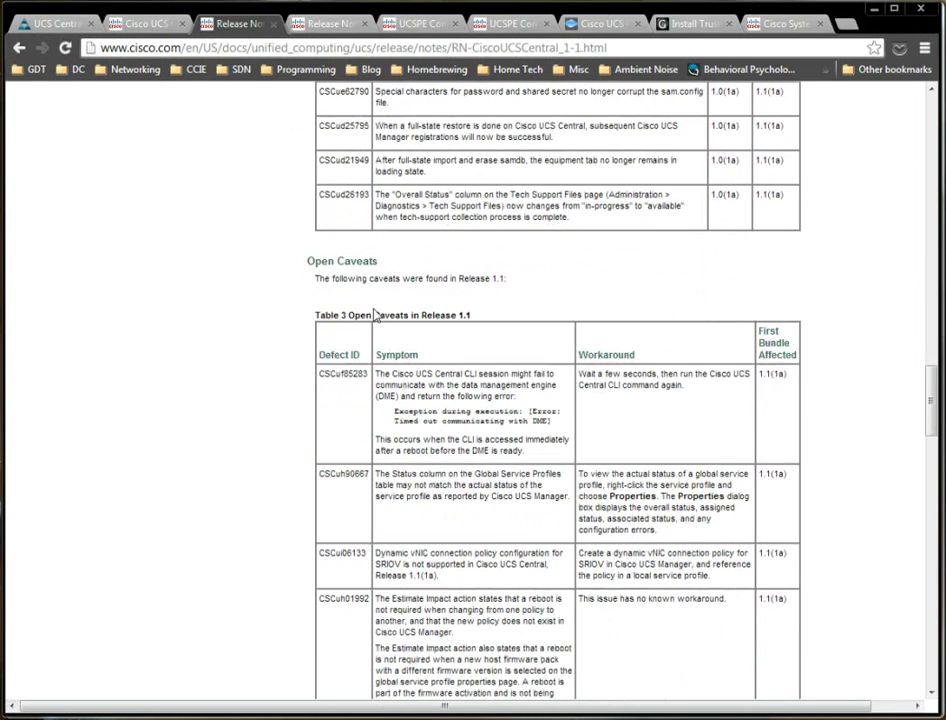
scroll(317, 365, down, 2)
scroll(412, 272, down, 6)
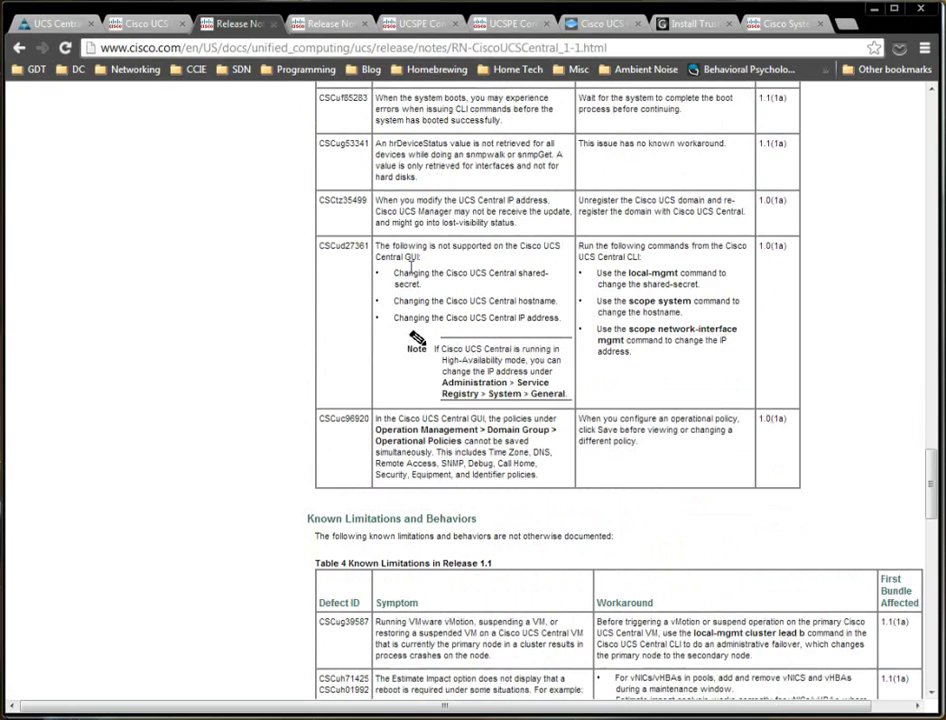
scroll(411, 266, up, 4)
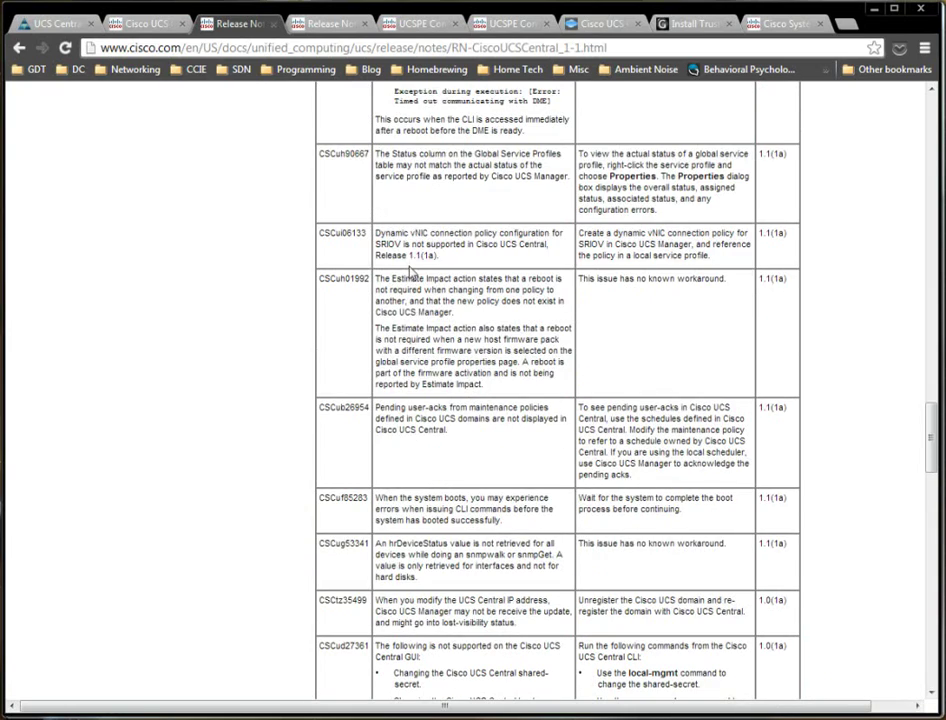
scroll(408, 270, up, 3)
scroll(408, 270, down, 6)
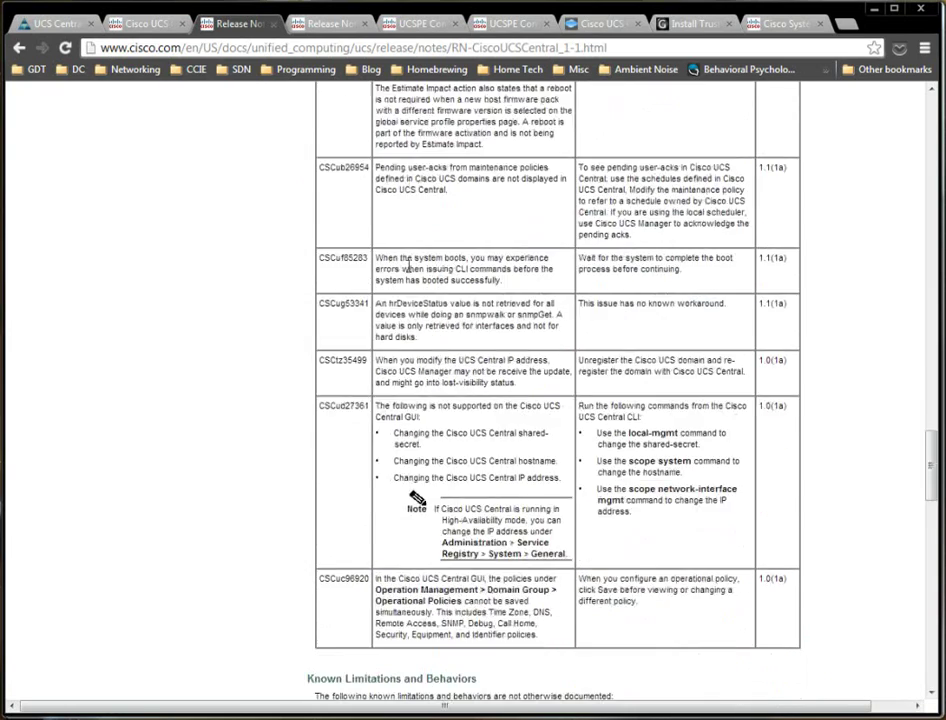
scroll(352, 364, down, 2)
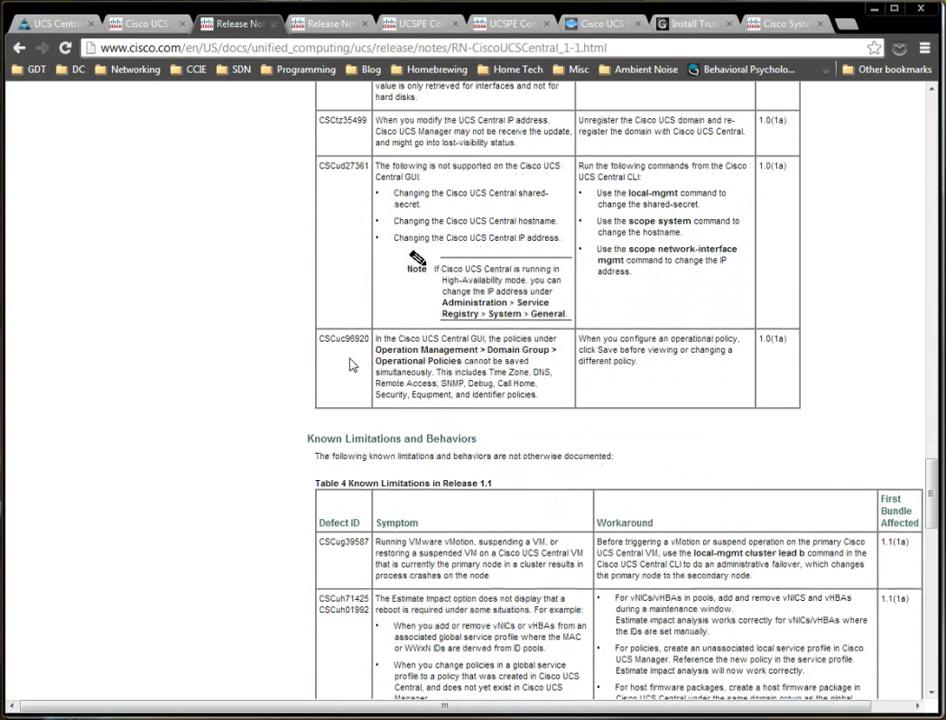
scroll(320, 400, down, 1)
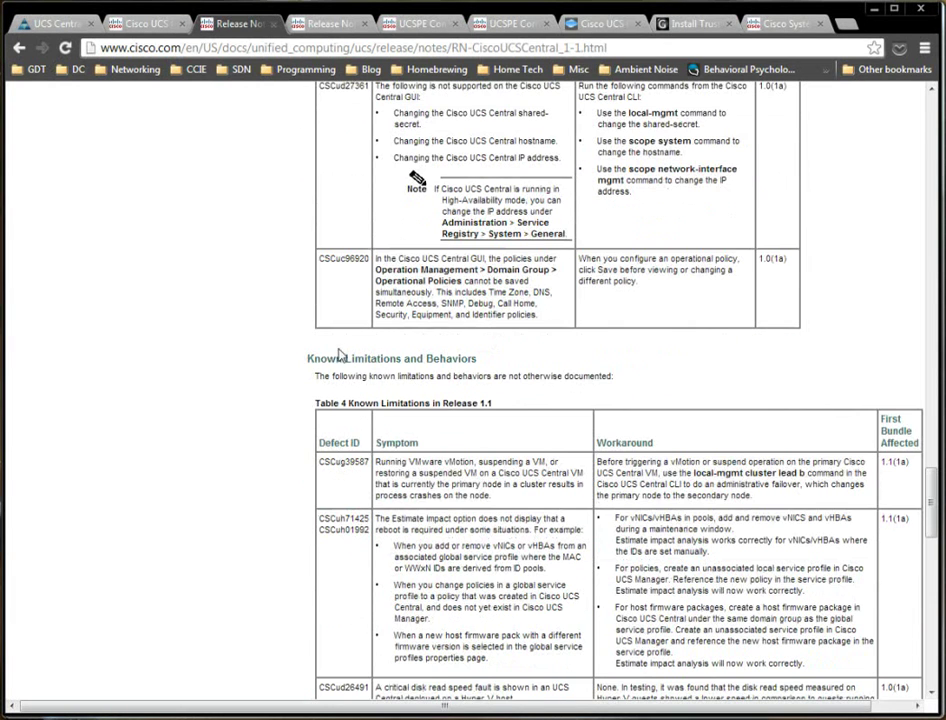
scroll(305, 381, down, 8)
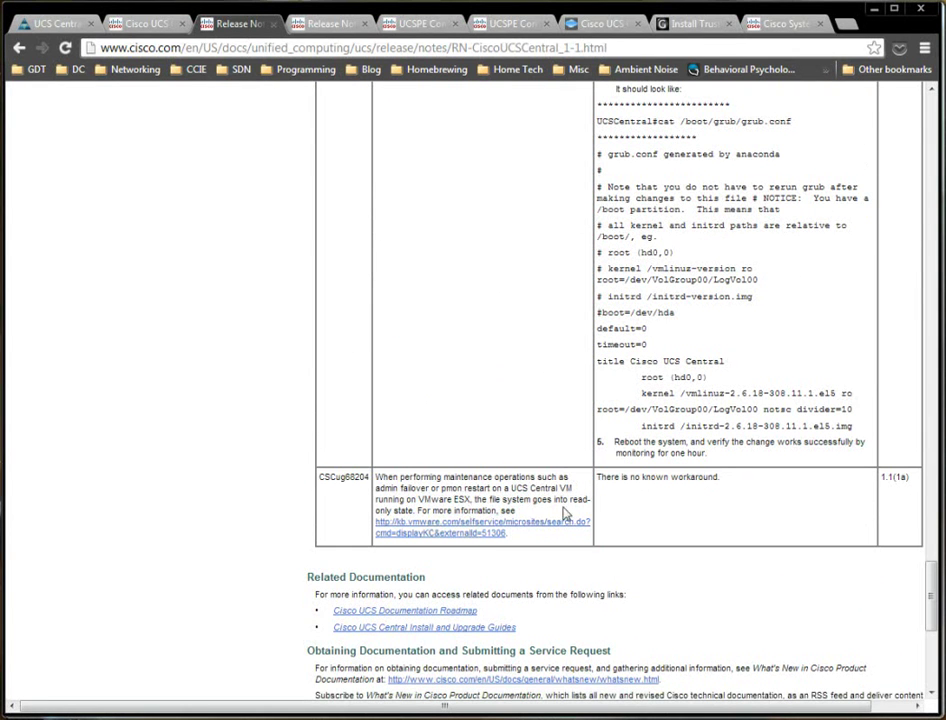
drag(545, 512, 437, 498)
click(436, 480)
scroll(430, 453, up, 5)
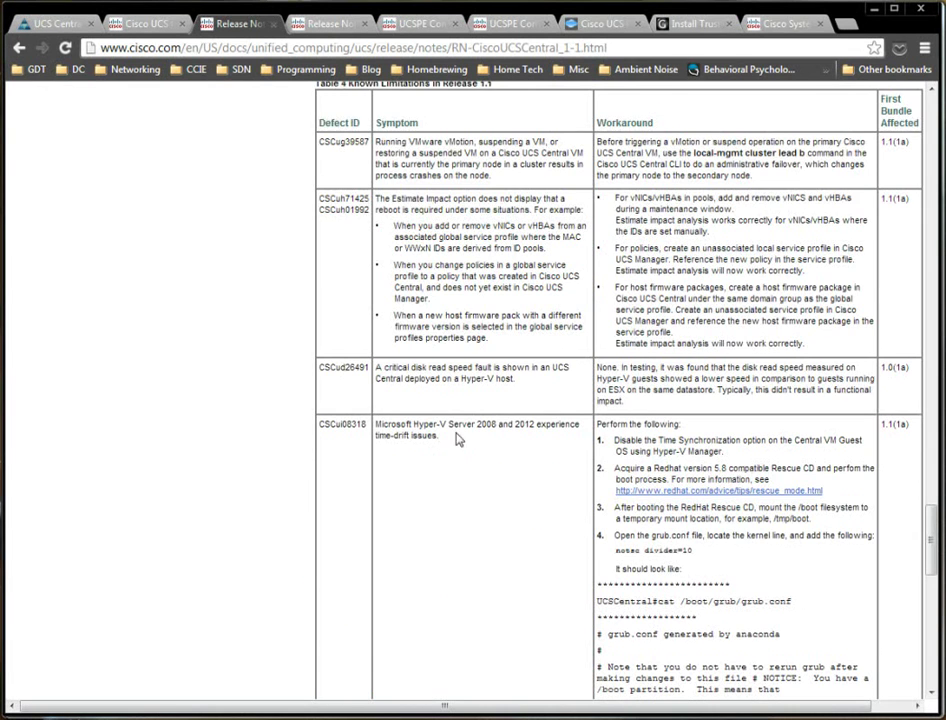
scroll(340, 330, up, 5)
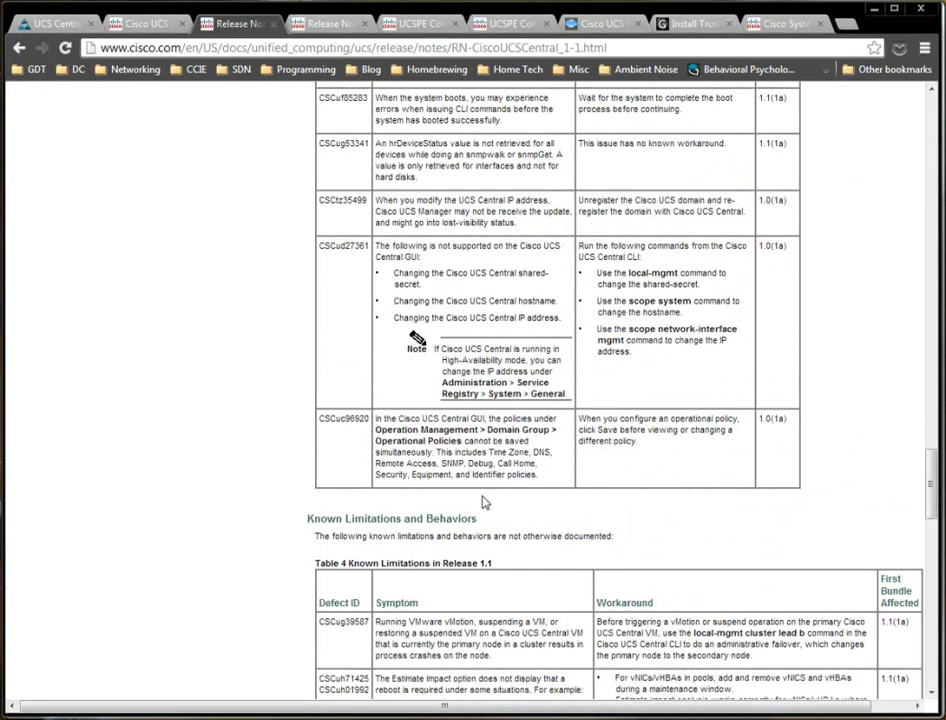
scroll(455, 421, up, 1)
scroll(450, 380, up, 4)
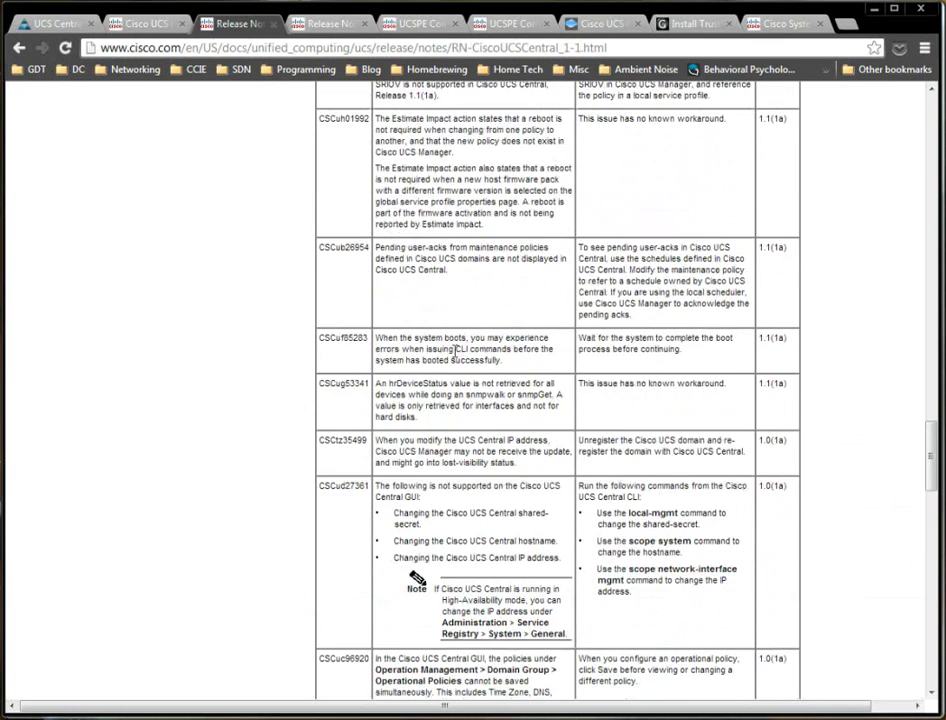
scroll(455, 352, up, 5)
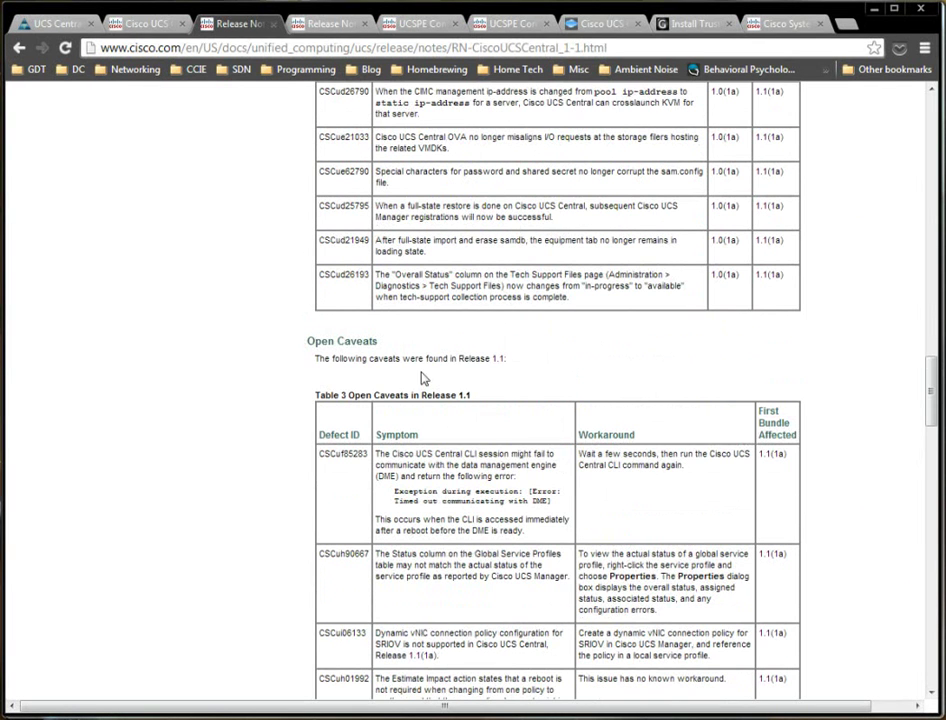
scroll(499, 380, up, 3)
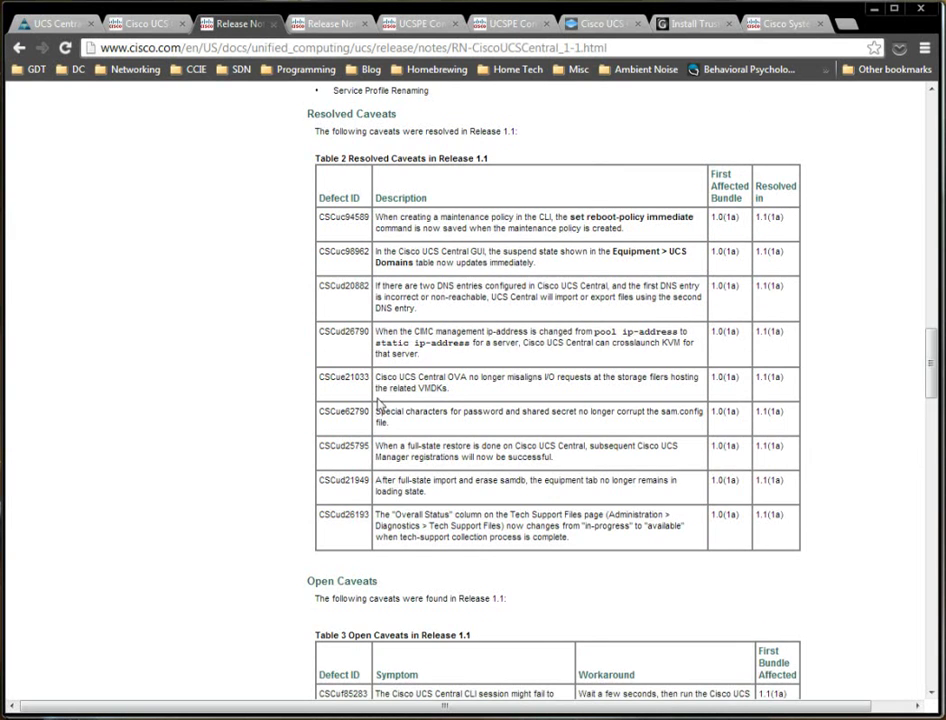
scroll(388, 428, down, 6)
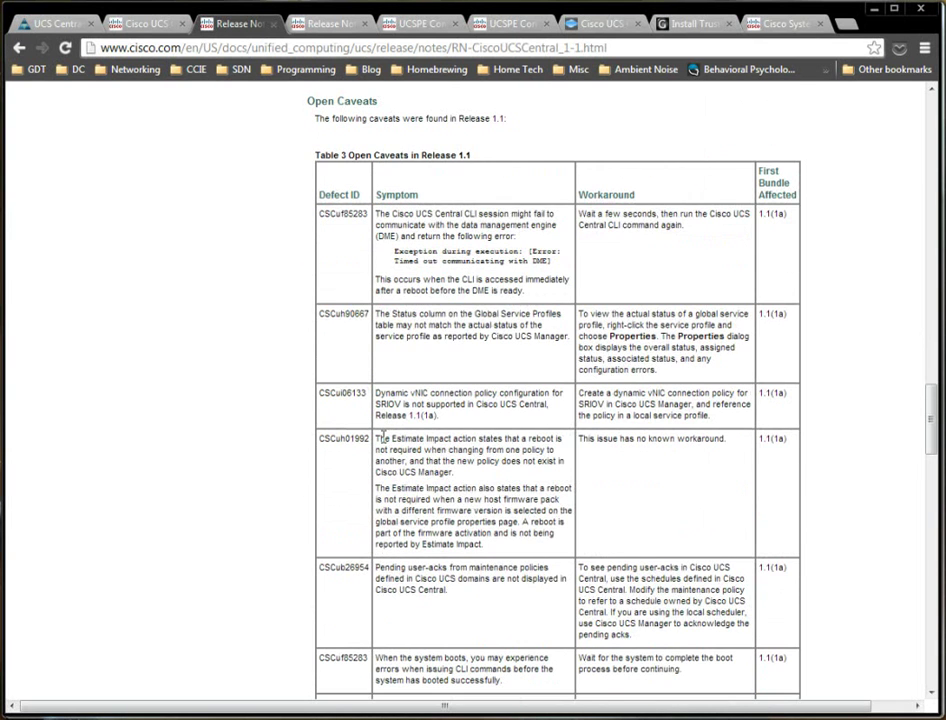
Search the page for 'vmotion' and highlight the vMotion known limitation CSCug39587.
key(ctrl+f)
text(vmotion)
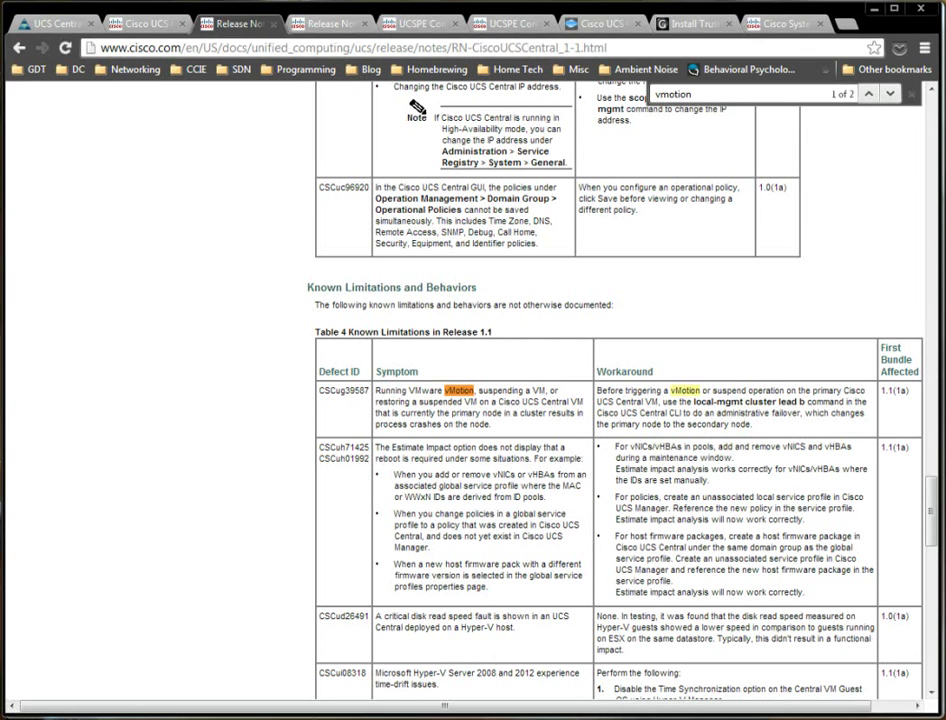
triple_click(457, 407)
click(457, 407)
click(910, 93)
Move to the Release Notes for Cisco UCS Software, Release 2.1.
scroll(782, 214, down, 4)
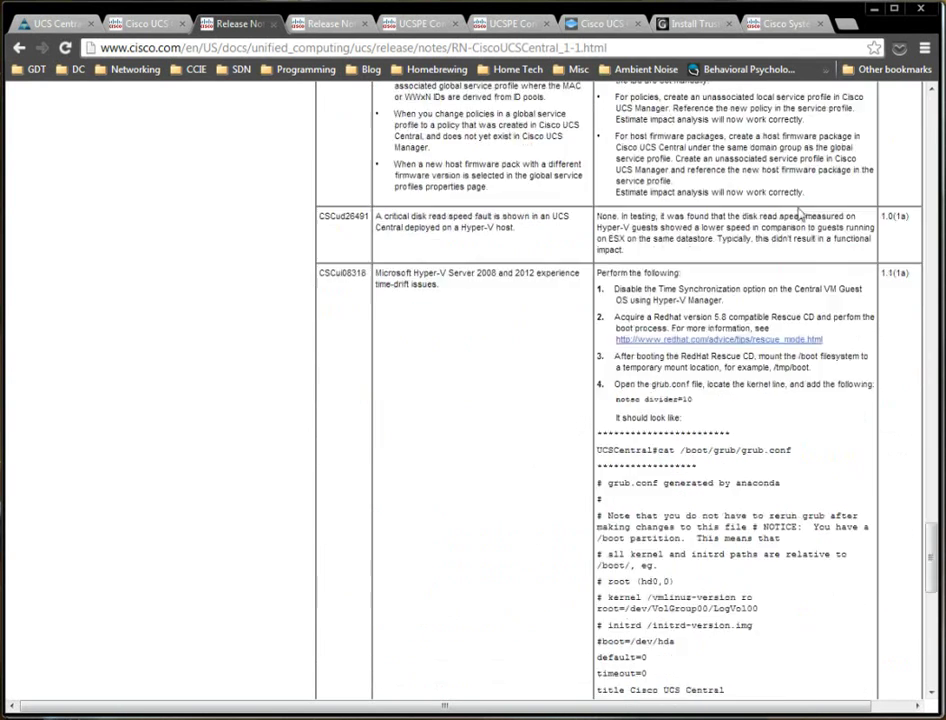
scroll(781, 216, down, 6)
scroll(460, 264, up, 15)
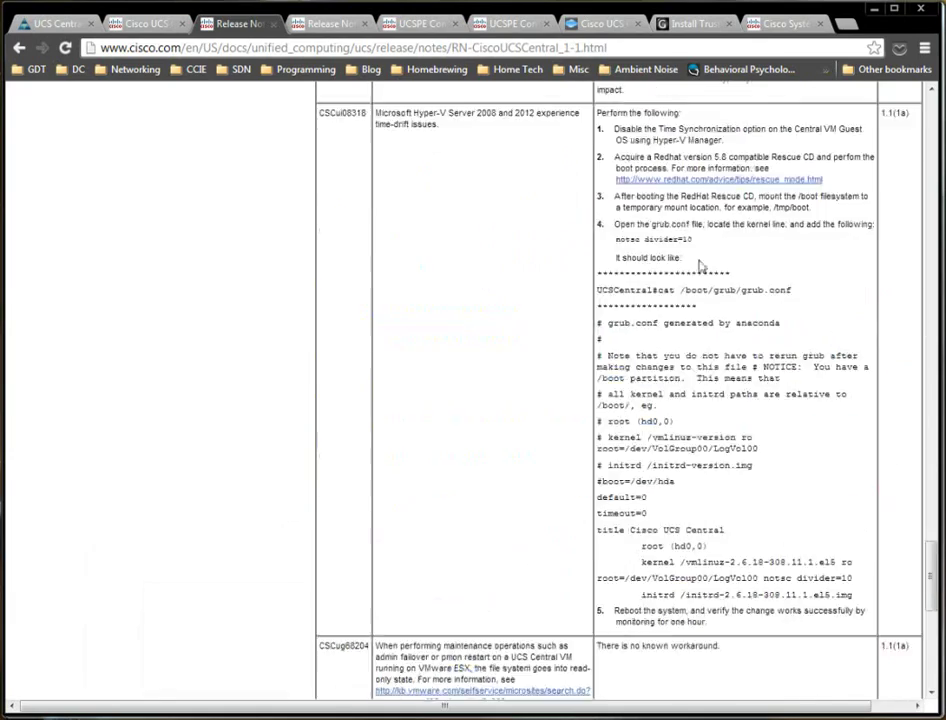
click(326, 24)
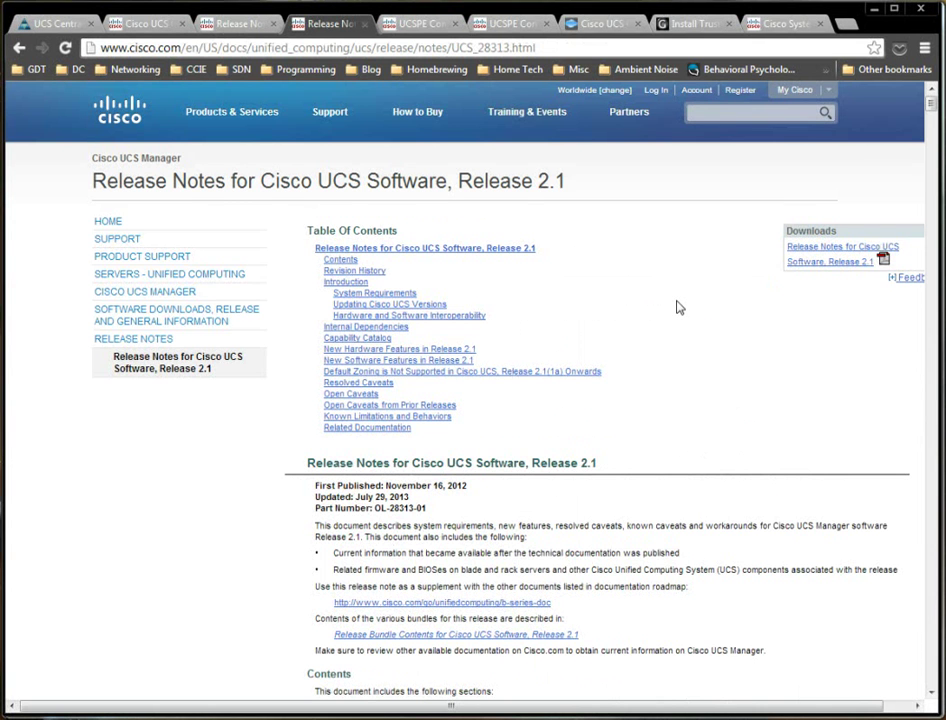
Scroll through the UCS 2.1 release notes and highlight the 'UCS Central 1.1 Integration' feature.
scroll(672, 300, down, 5)
scroll(672, 300, up, 5)
scroll(558, 320, down, 4)
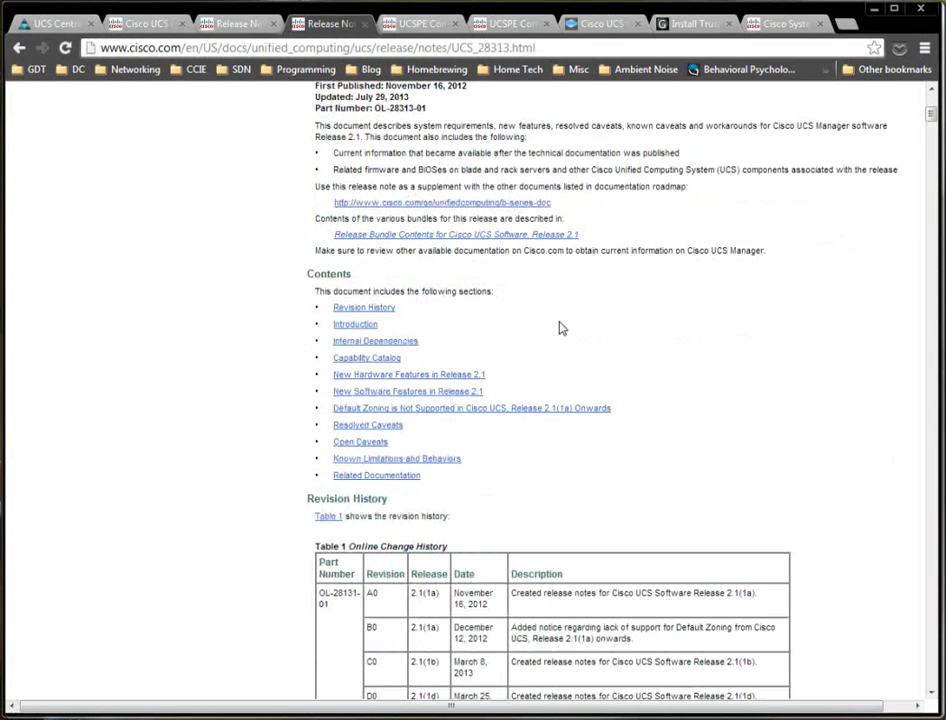
scroll(561, 330, down, 4)
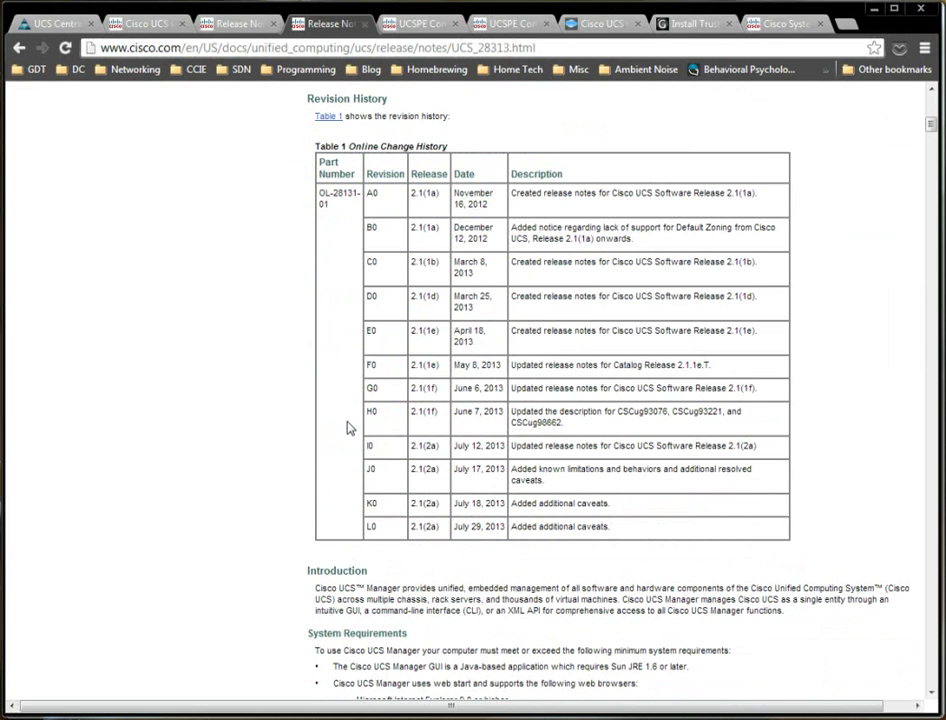
scroll(482, 490, down, 3)
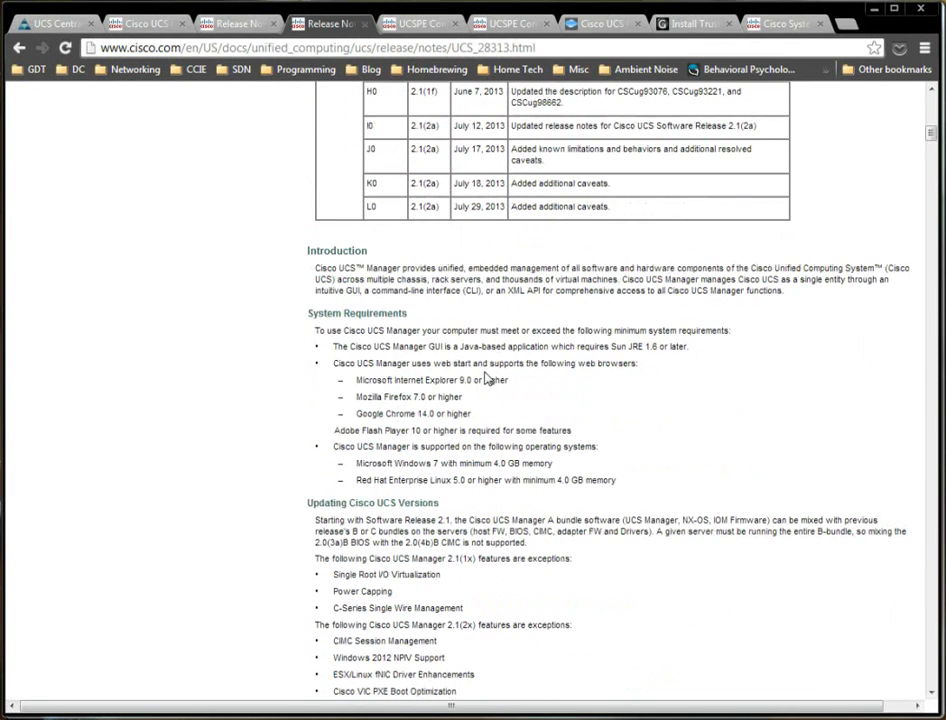
scroll(490, 357, down, 15)
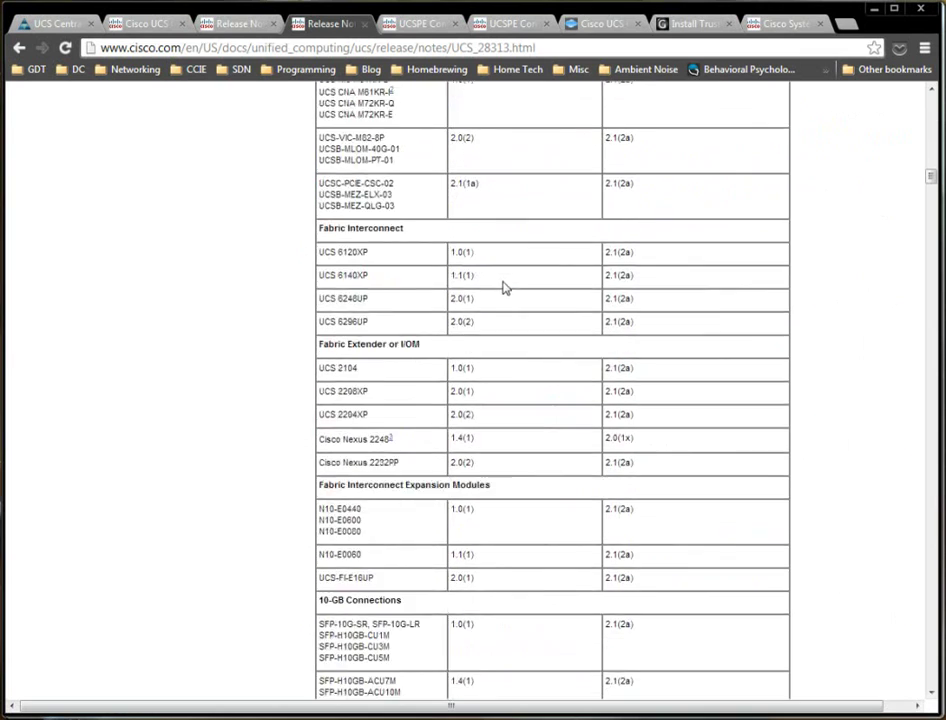
scroll(503, 287, down, 9)
scroll(500, 280, down, 2)
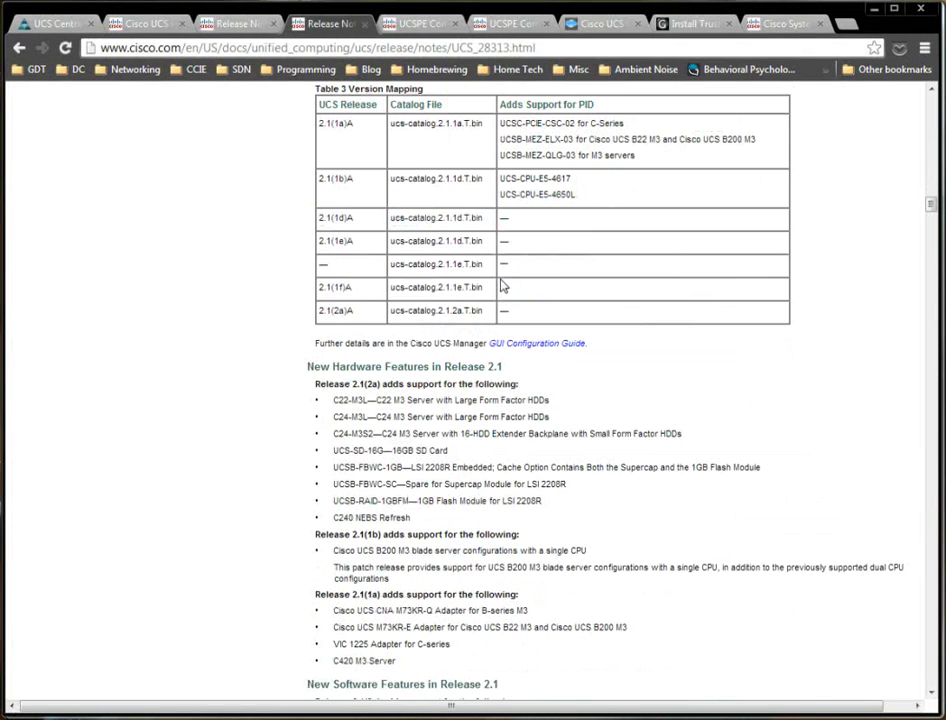
scroll(502, 287, down, 6)
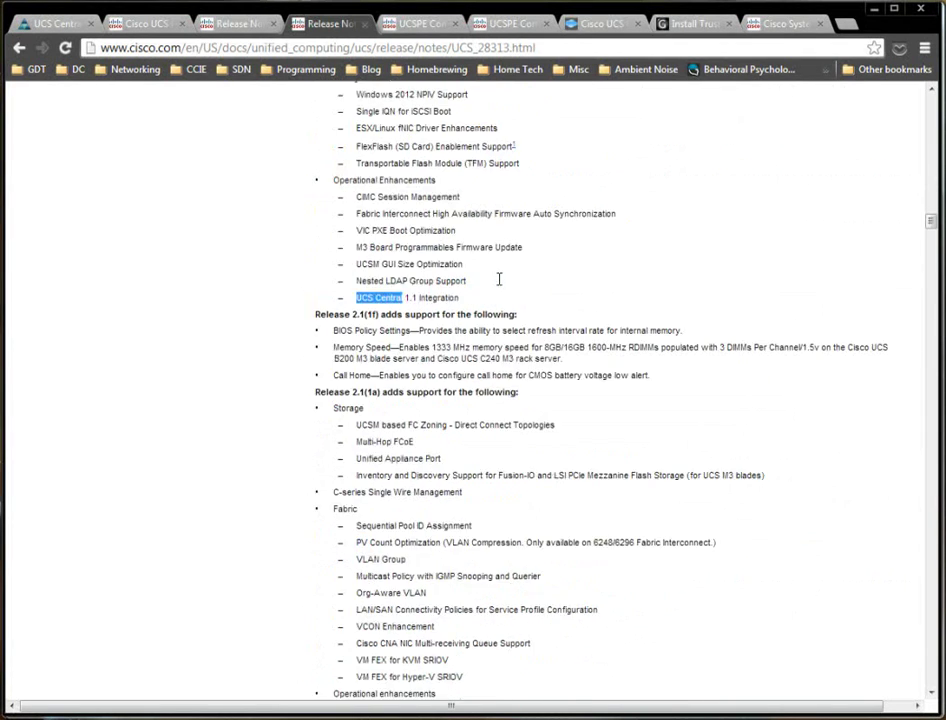
scroll(498, 281, up, 3)
scroll(503, 282, up, 2)
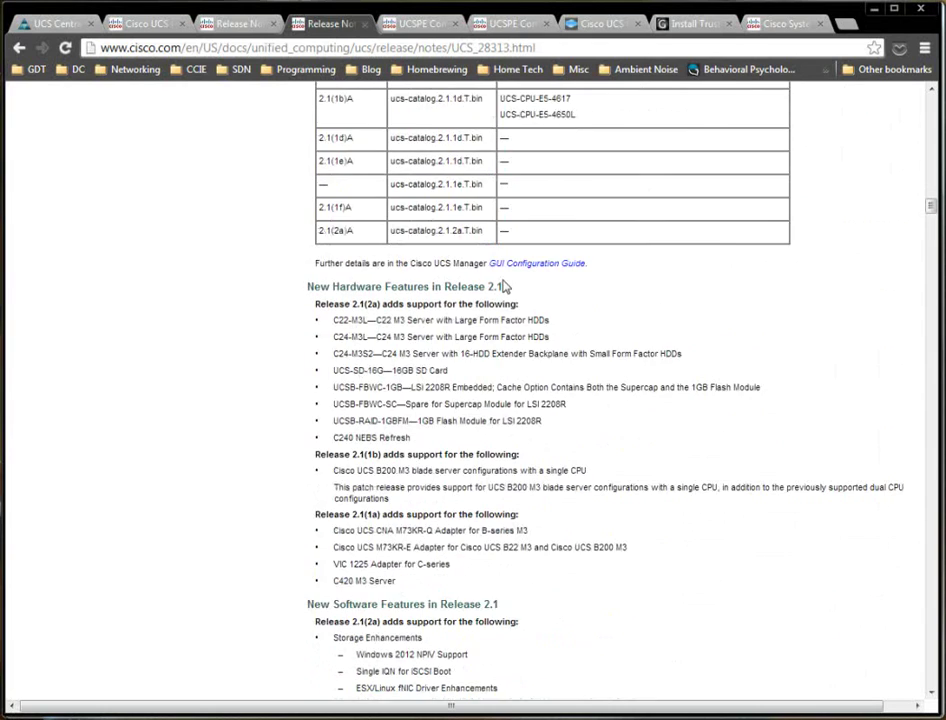
scroll(503, 280, down, 3)
scroll(538, 264, up, 4)
scroll(465, 355, down, 4)
drag(469, 456, 362, 460)
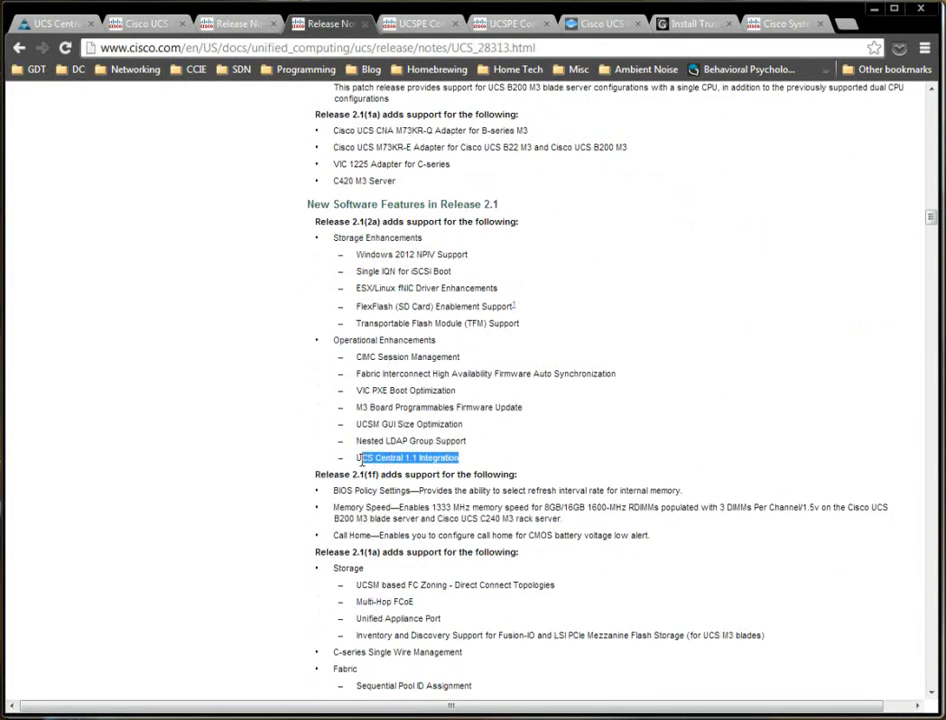
Return to the UCS Central web page at 10.12.0.25.
scroll(627, 359, down, 10)
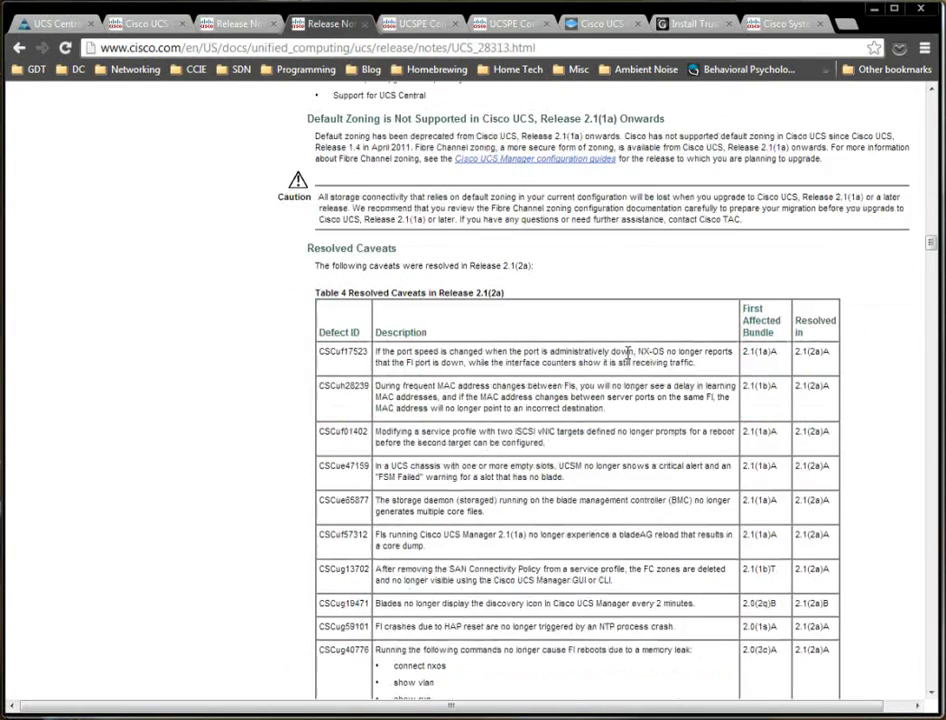
scroll(627, 359, down, 9)
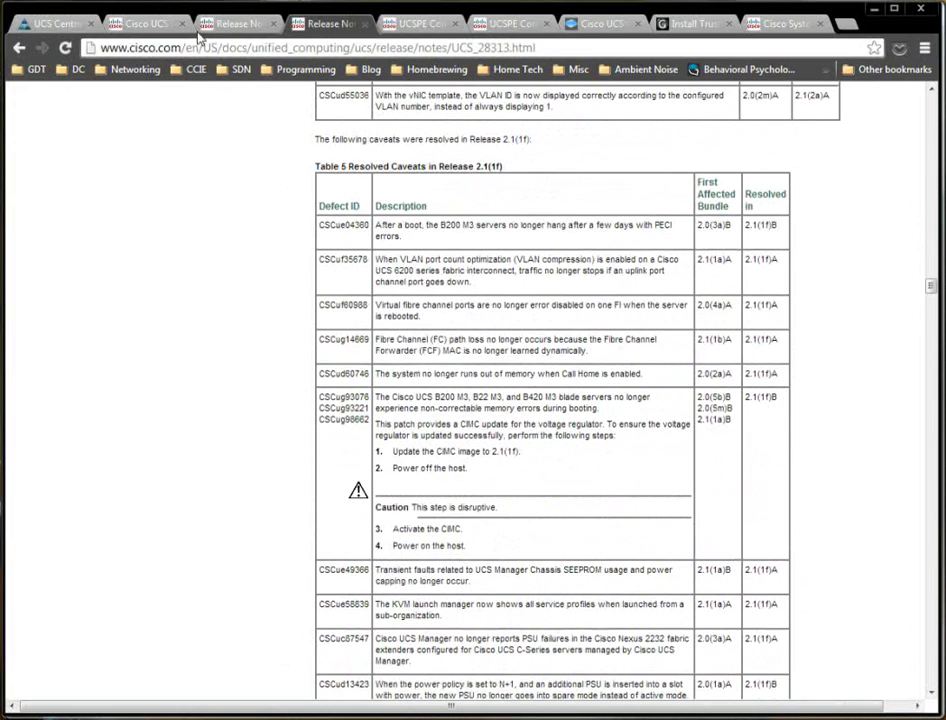
click(42, 23)
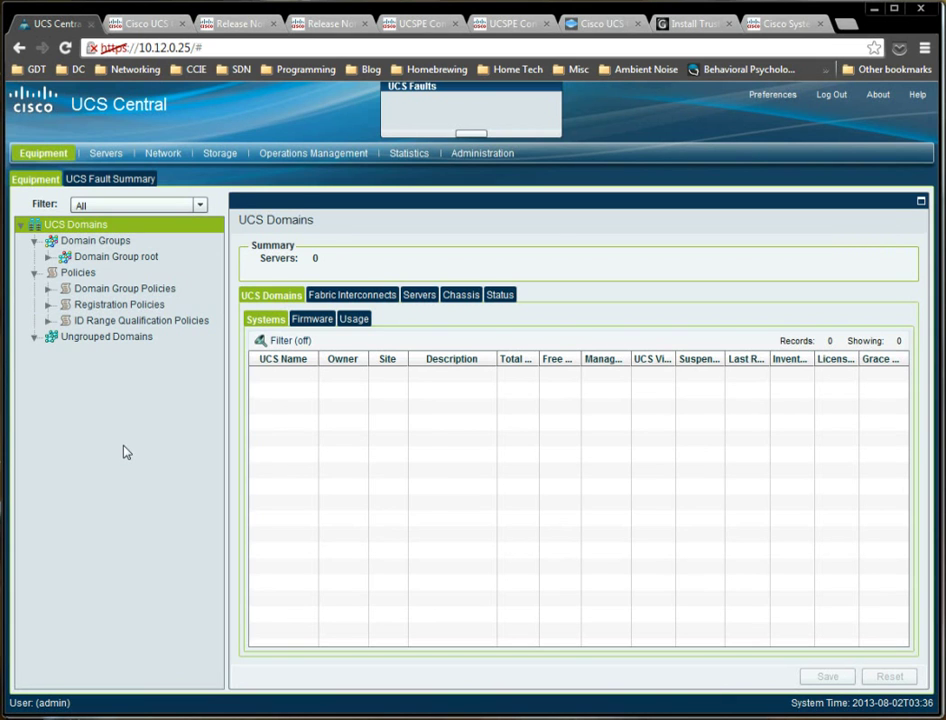
Bring the Cisco UCS Manager window for UCS-DC-1 to the front.
click(140, 320)
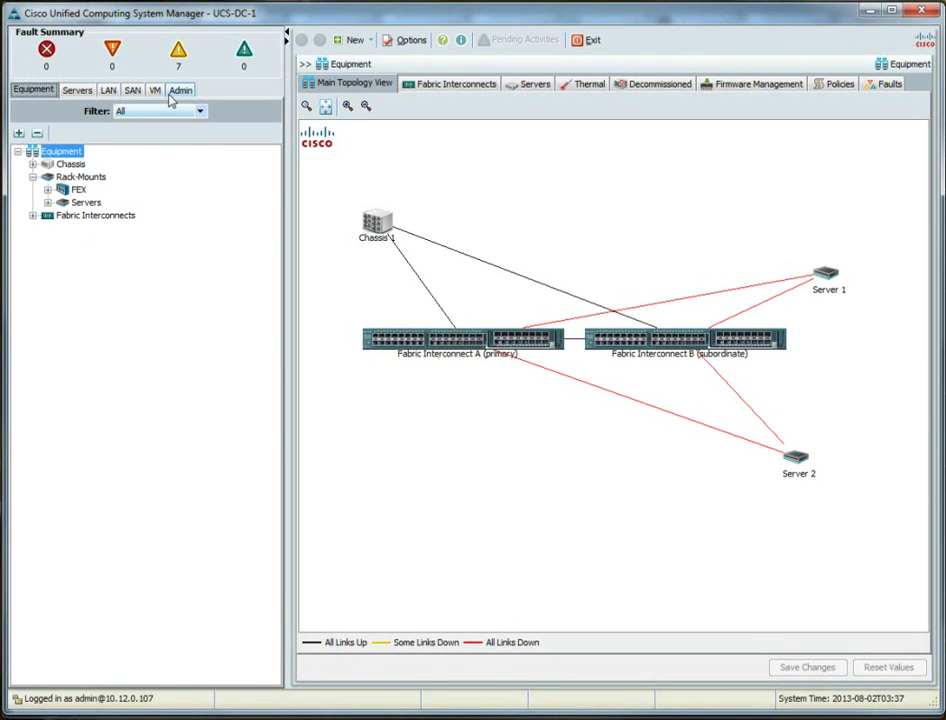
In Admin, start Register With UCS Central, entering hostname 10.12.0.25 and the shared secret.
click(181, 90)
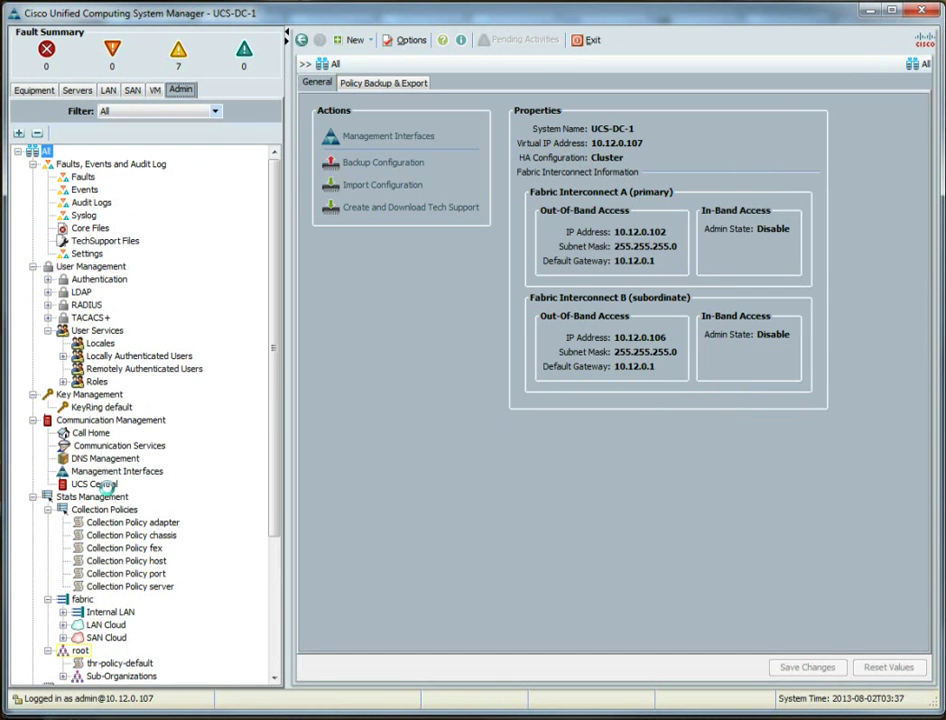
click(101, 485)
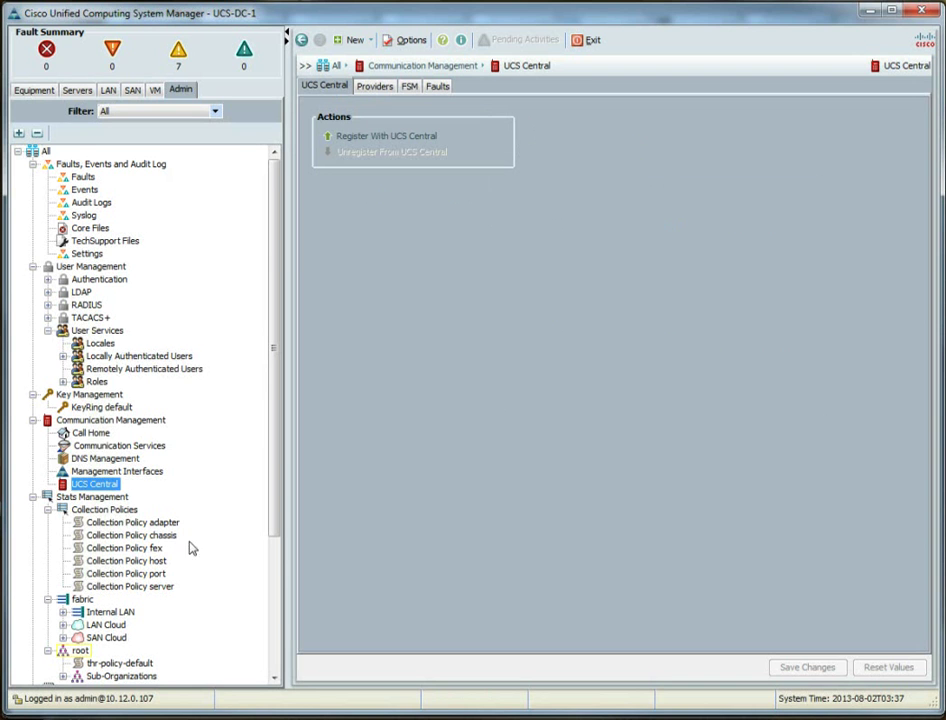
click(416, 137)
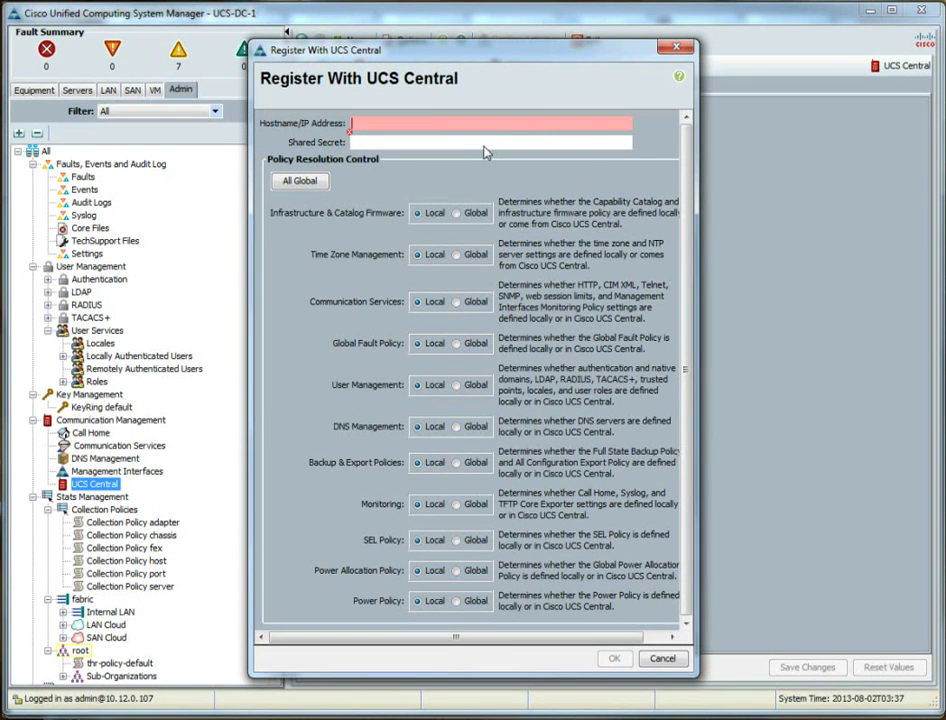
text(10.12.0.25)
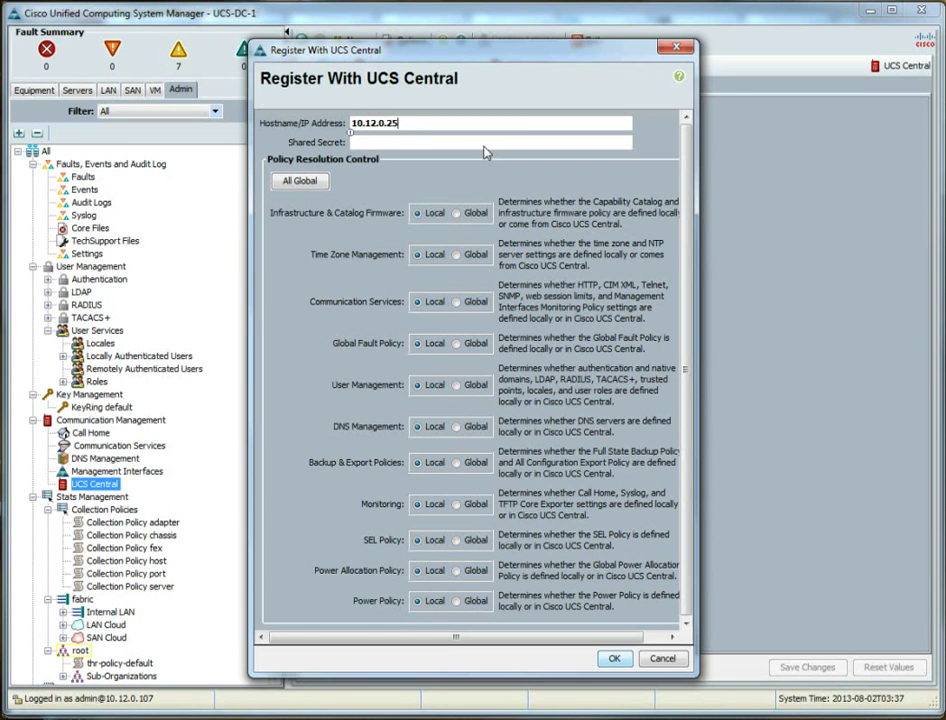
text(password)
drag(697, 677, 740, 676)
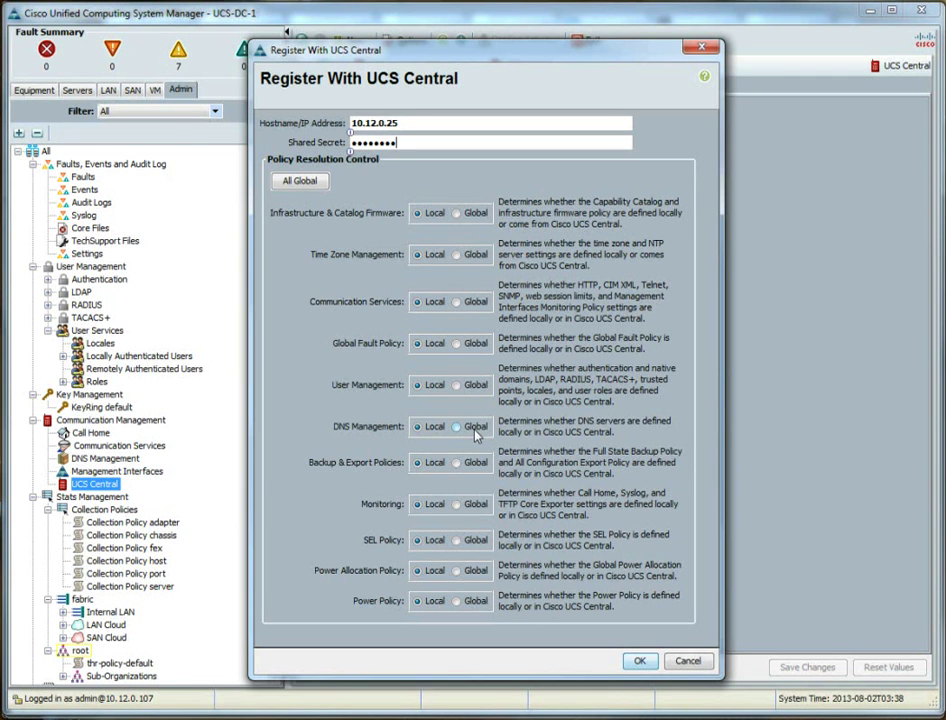
click(476, 428)
click(433, 428)
Submit the UCS Central registration, accept both prompts, and check its FSM progress.
click(638, 661)
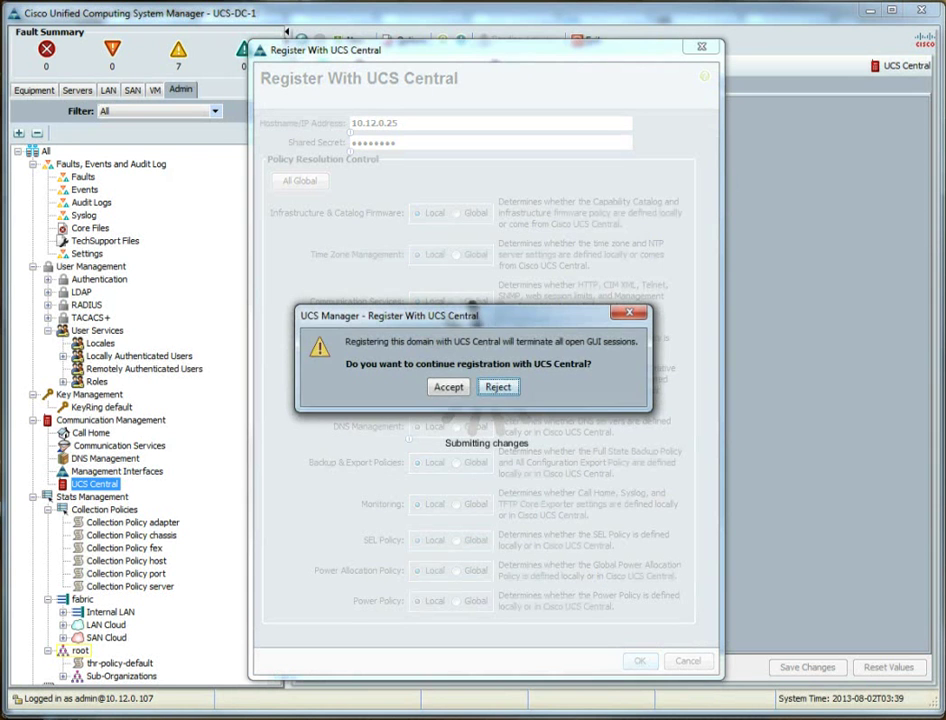
click(458, 389)
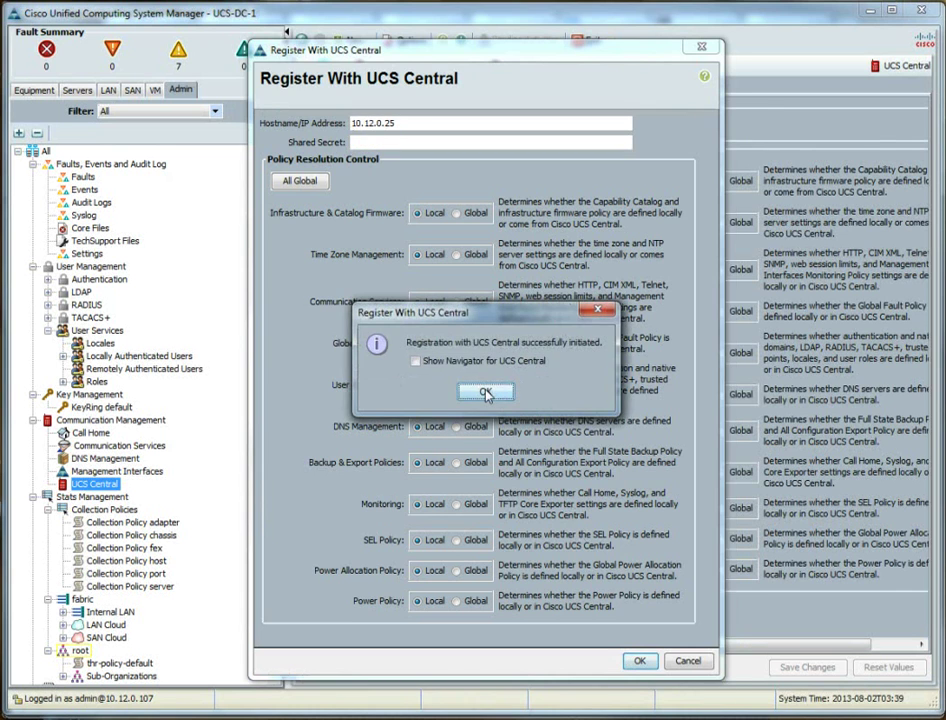
click(486, 392)
click(409, 86)
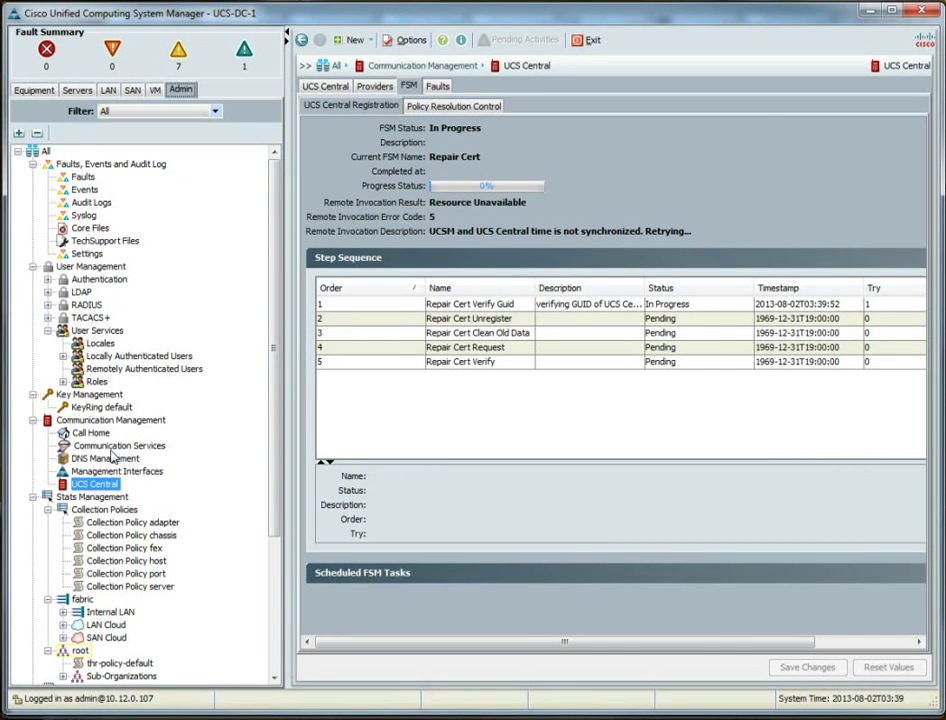
scroll(157, 580, down, 5)
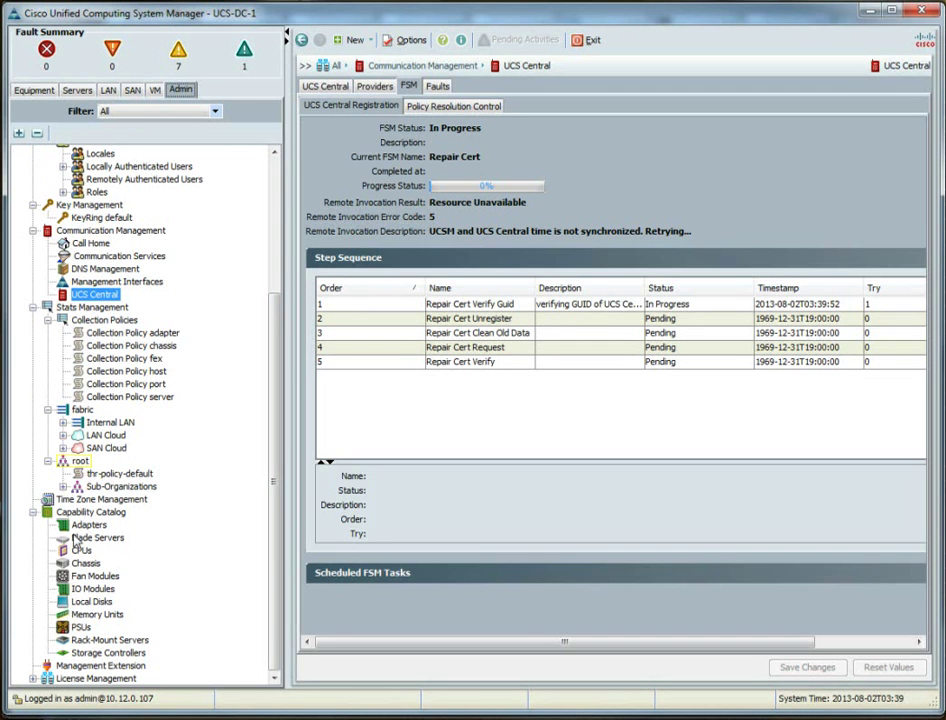
click(100, 499)
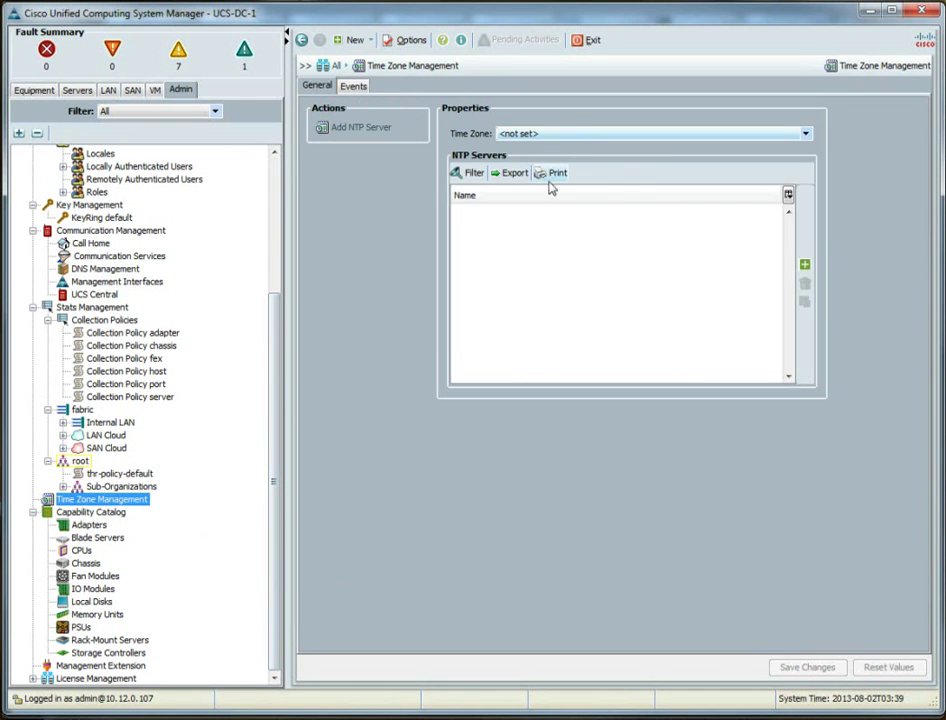
click(804, 265)
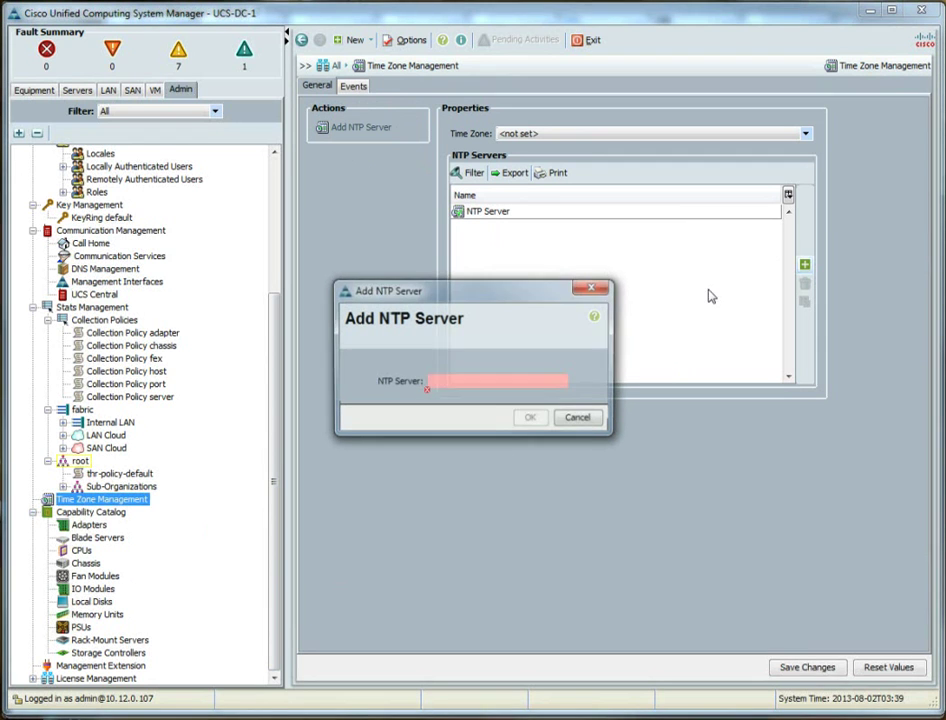
click(432, 382)
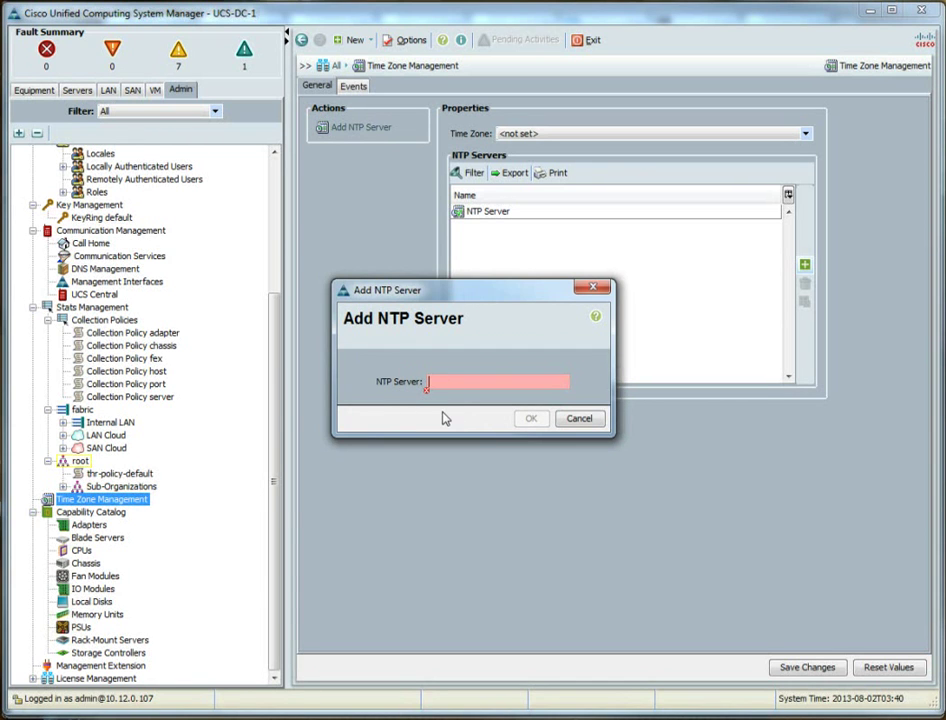
text(http://time1.clearsdn.com/)
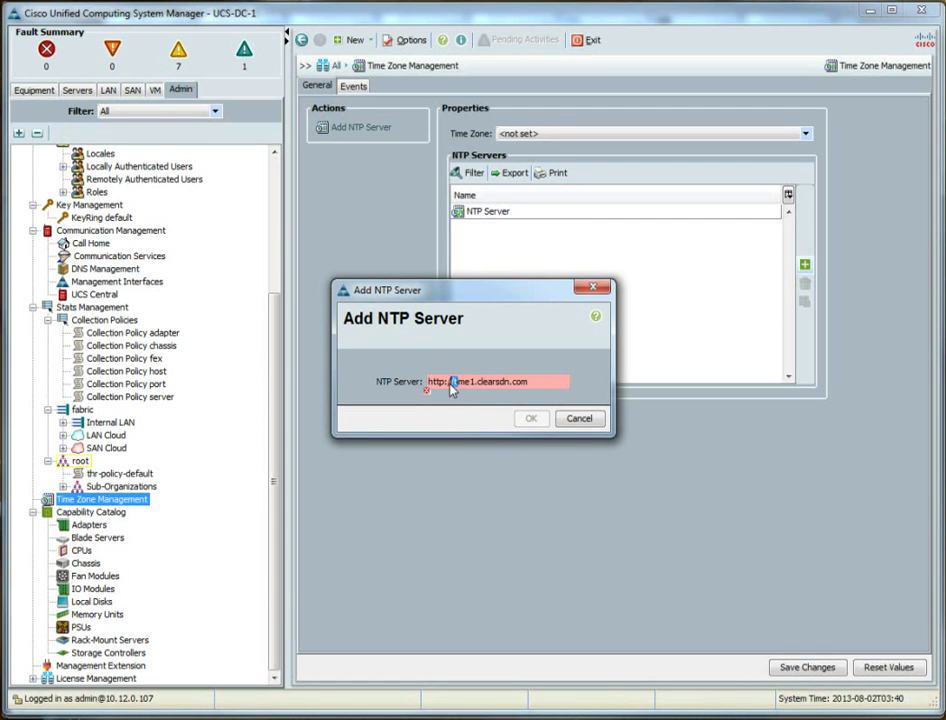
drag(428, 382, 454, 383)
key(BackSpace)
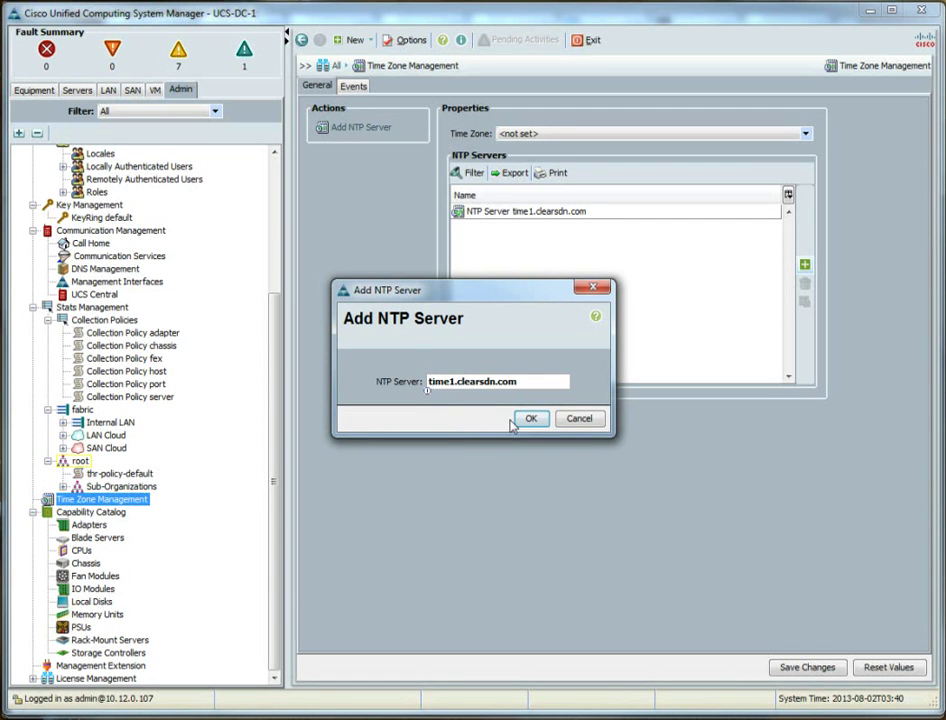
click(529, 418)
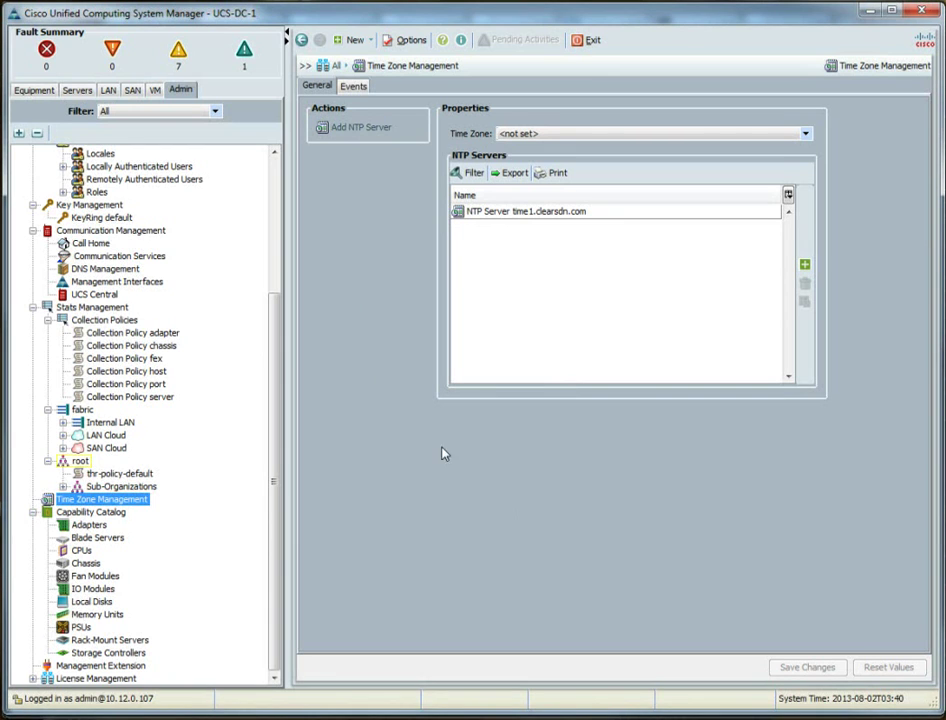
scroll(245, 321, up, 5)
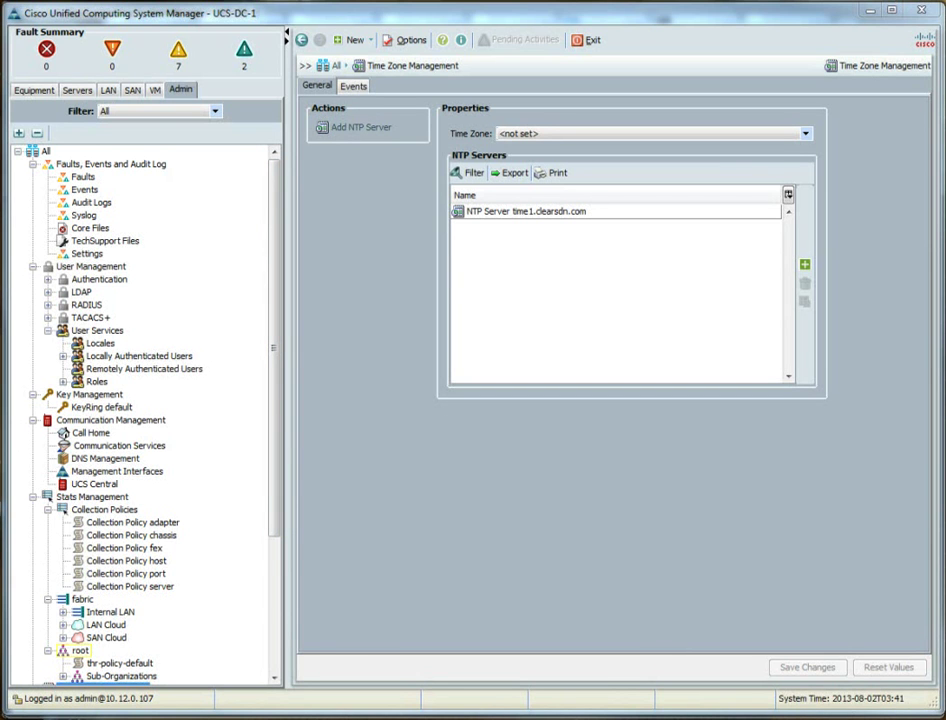
key(alt+Tab)
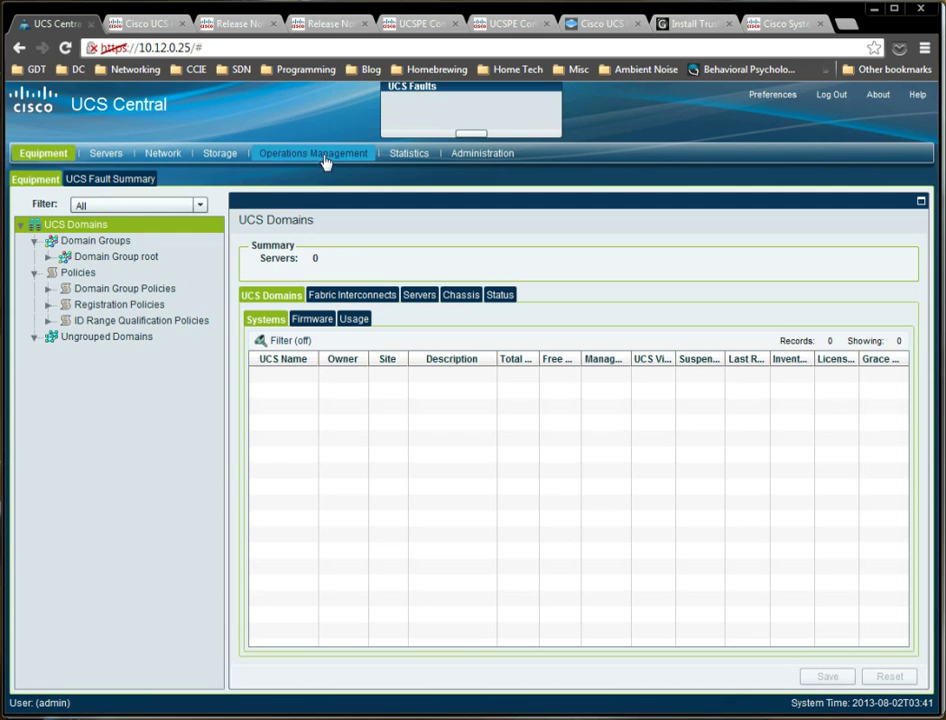
Open the Domain Group root's Operational Policies in Operations Management.
click(322, 157)
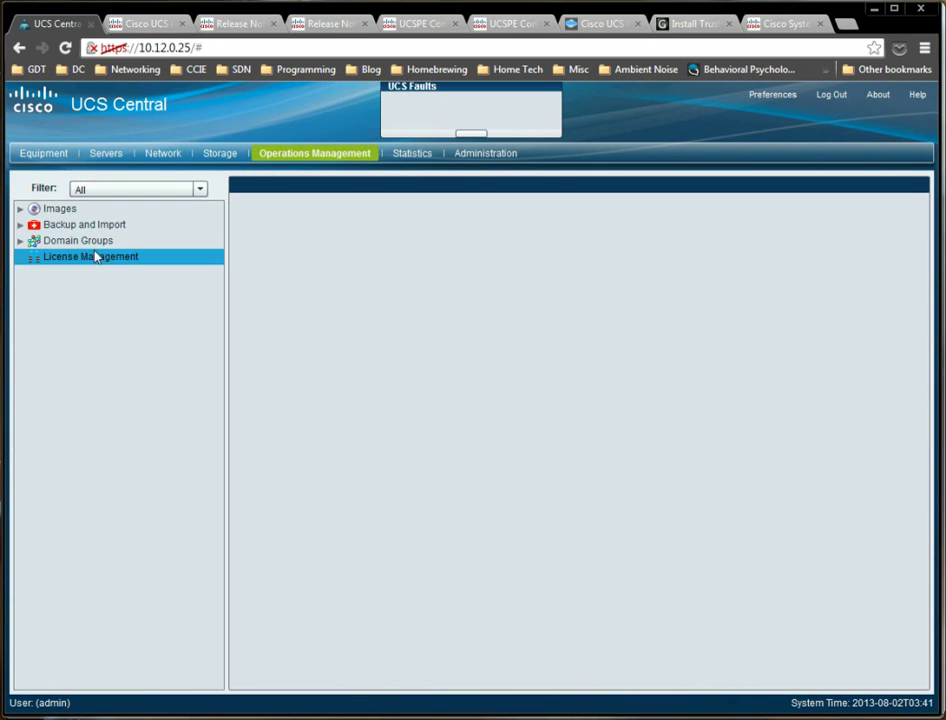
click(70, 241)
click(20, 241)
click(36, 257)
click(35, 256)
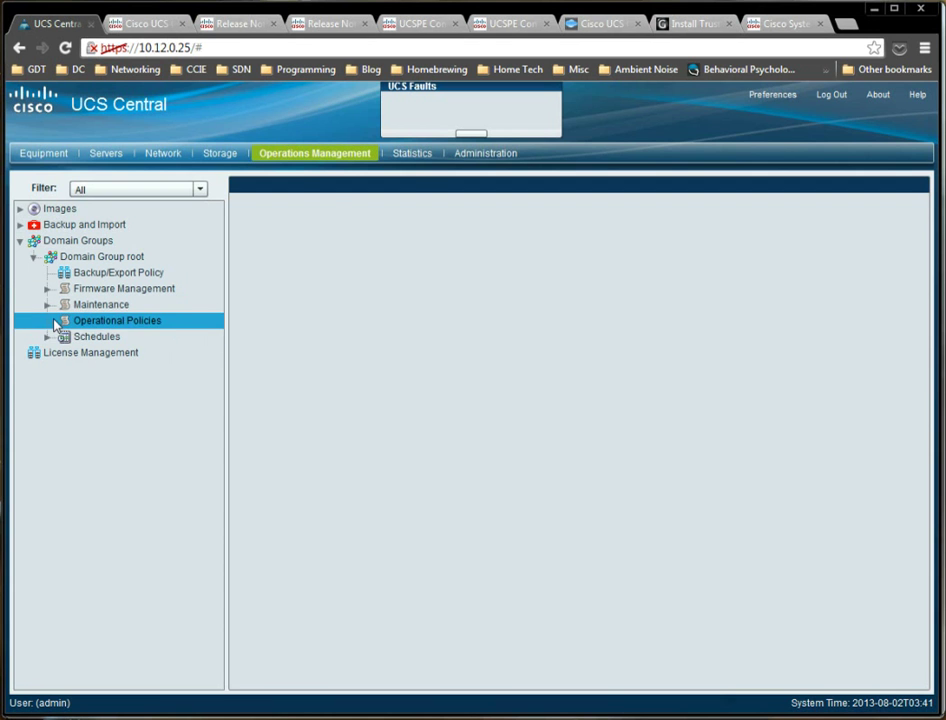
click(58, 322)
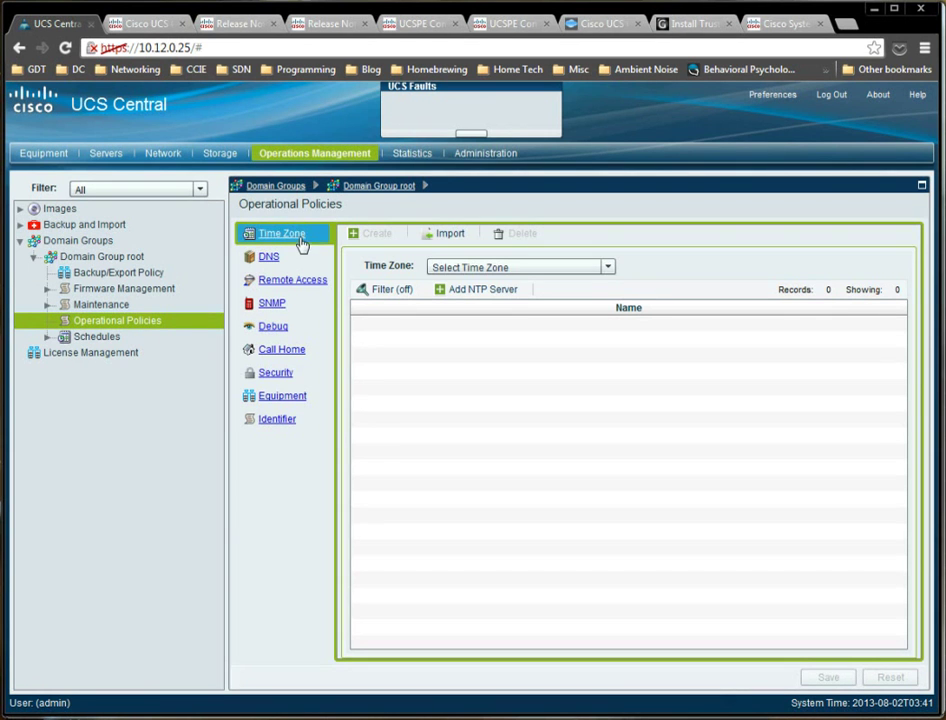
Add time1.clearsdn.com as an NTP server in the root Time Zone policy.
click(497, 292)
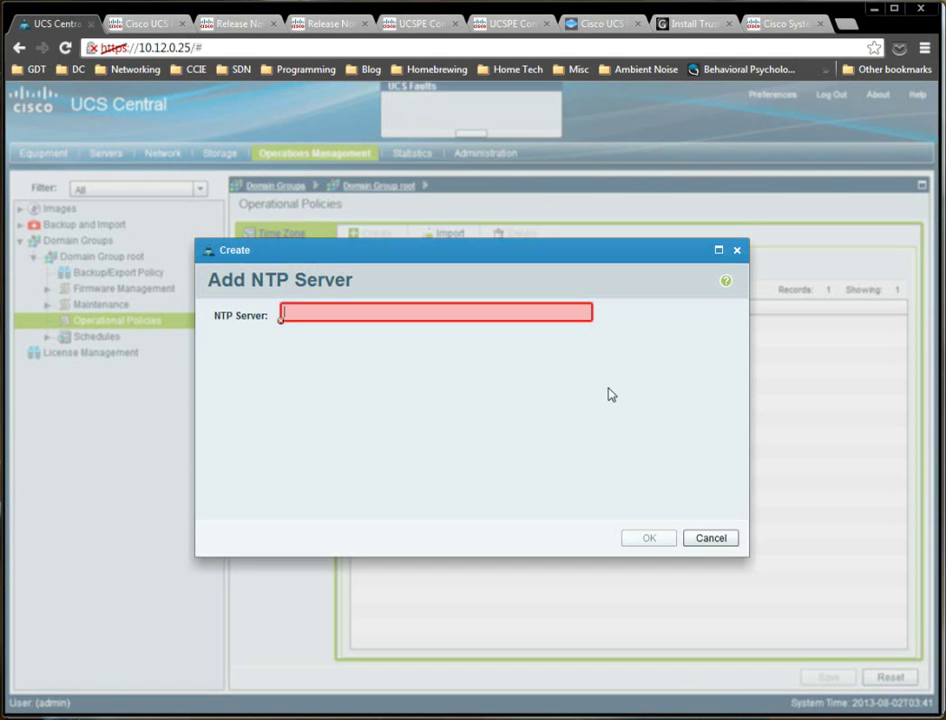
text(time)
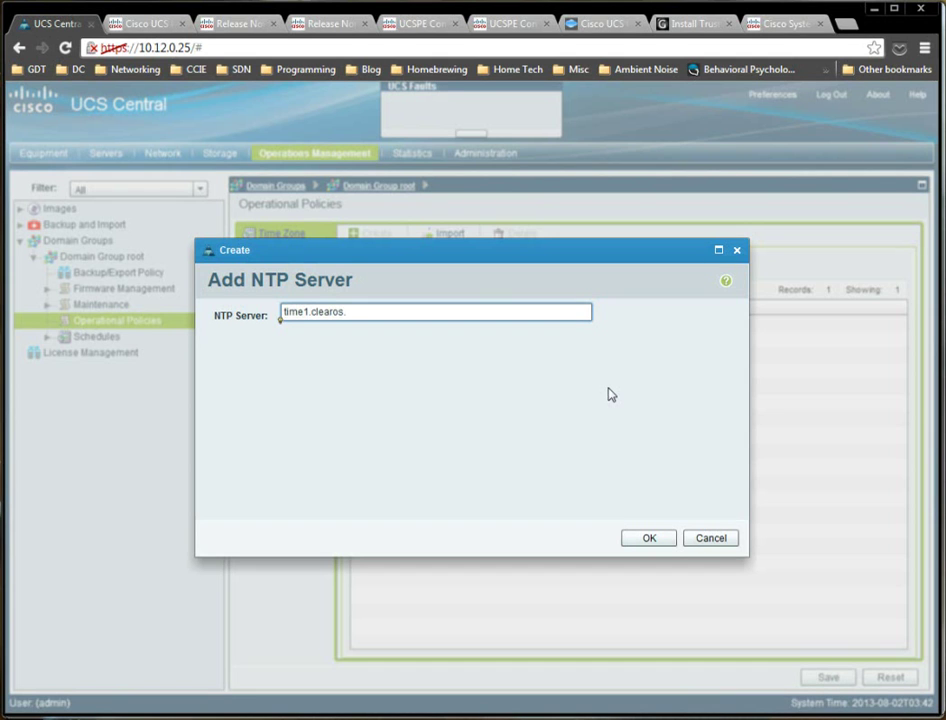
text(1.clearos.)
key(ctrl+a)
text(http://time1.clearsdn.com/)
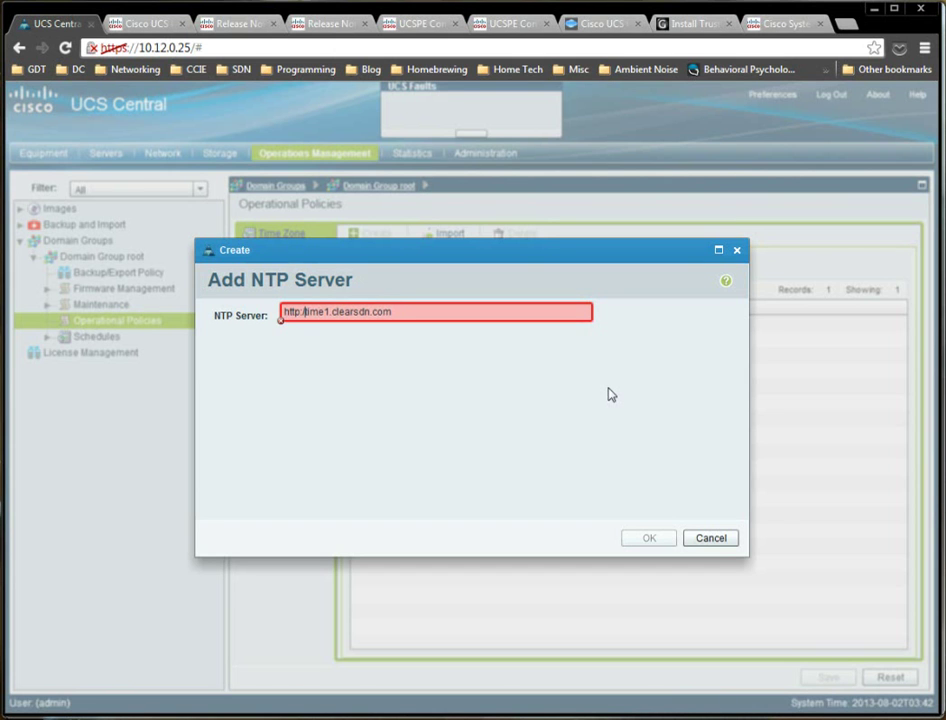
key(BackSpace)
key(BackSpace)
key(BackSpace)
key(BackSpace)
key(BackSpace)
key(BackSpace)
key(BackSpace)
click(664, 539)
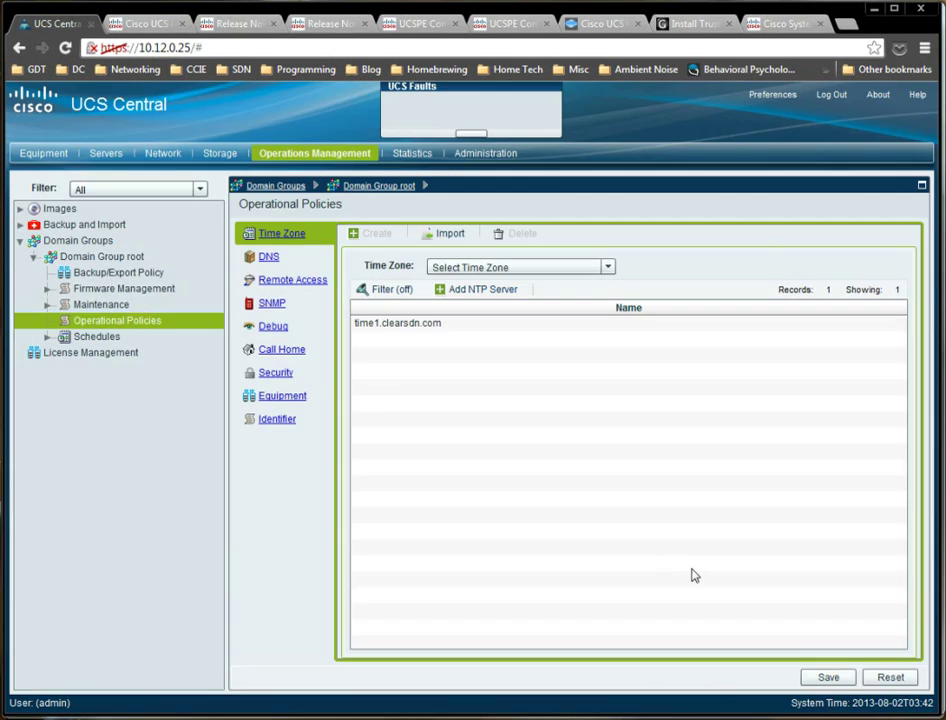
Select NTP server time1.clearsdn.com and scroll through the Time Zone dropdown list.
click(443, 328)
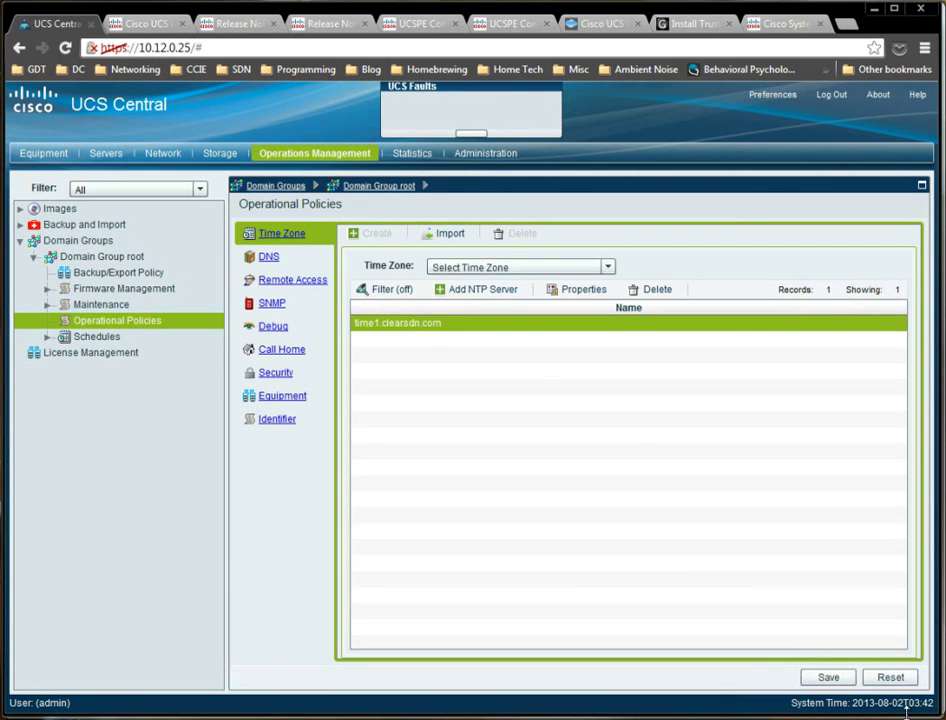
click(474, 270)
mouse_move(610, 302)
mouse_down()
mouse_move(604, 366)
mouse_move(614, 313)
mouse_up()
click(614, 342)
click(613, 342)
click(613, 341)
click(613, 341)
click(613, 341)
click(613, 341)
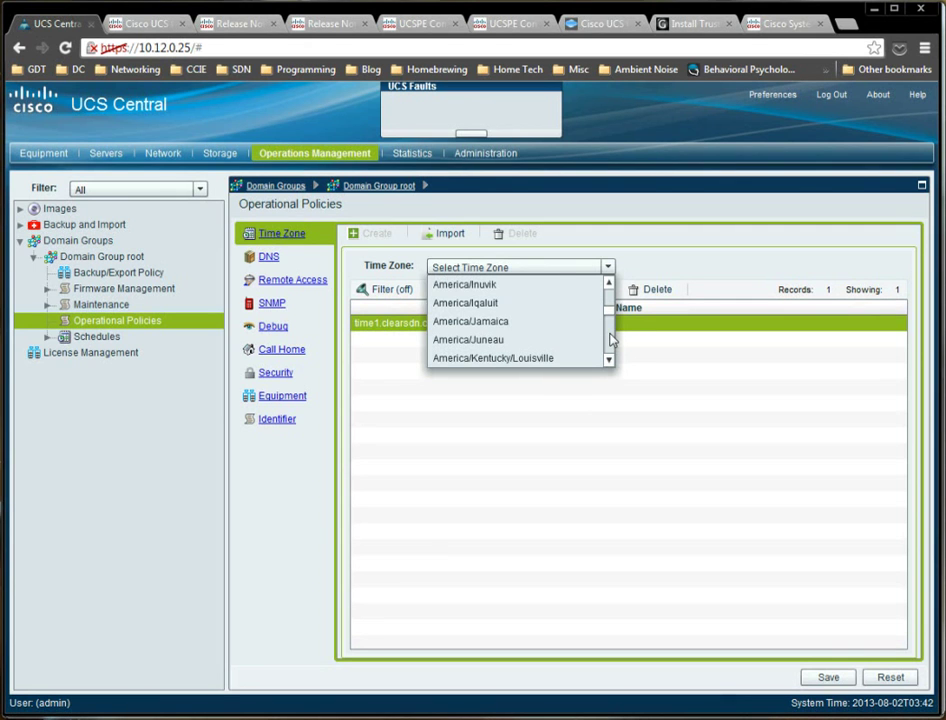
Choose America/Kentucky/Louisville as the root group's time zone and save the policy.
click(612, 292)
click(609, 361)
click(609, 361)
click(609, 361)
click(609, 361)
click(609, 361)
click(609, 361)
click(609, 361)
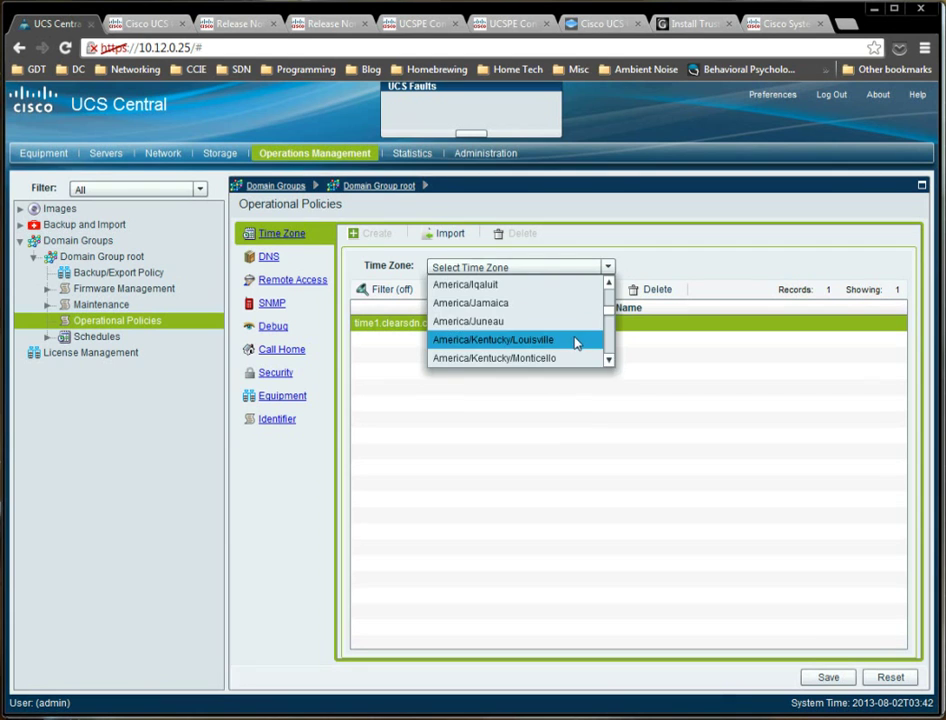
click(576, 341)
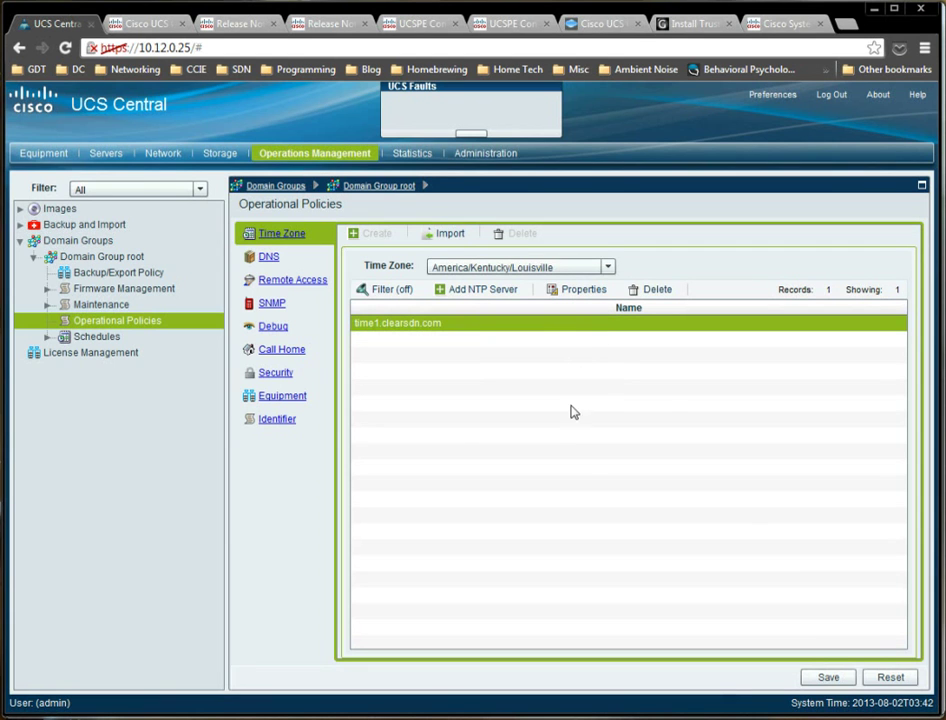
click(828, 678)
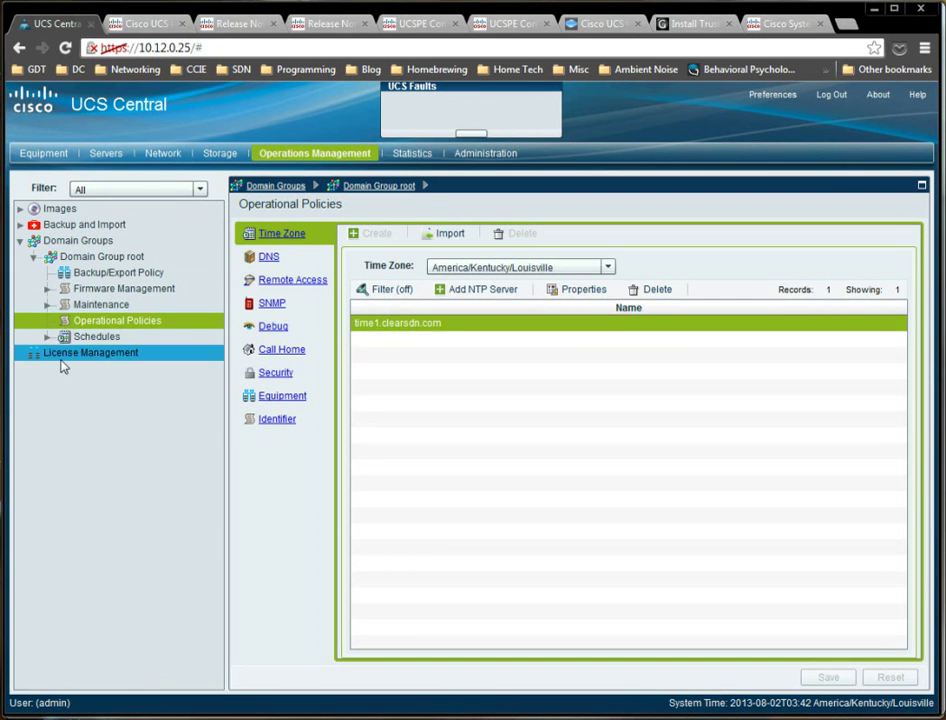
Recheck root's Operational Policies for America/Kentucky/Louisville and time1.clearsdn.com, then go to UCS Manager.
click(73, 258)
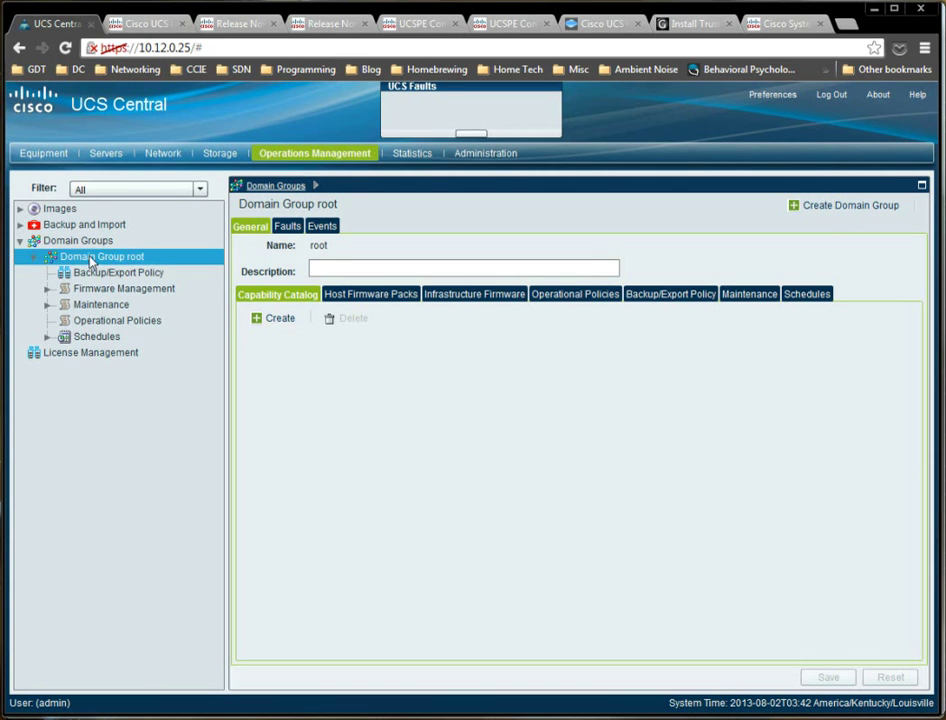
click(82, 322)
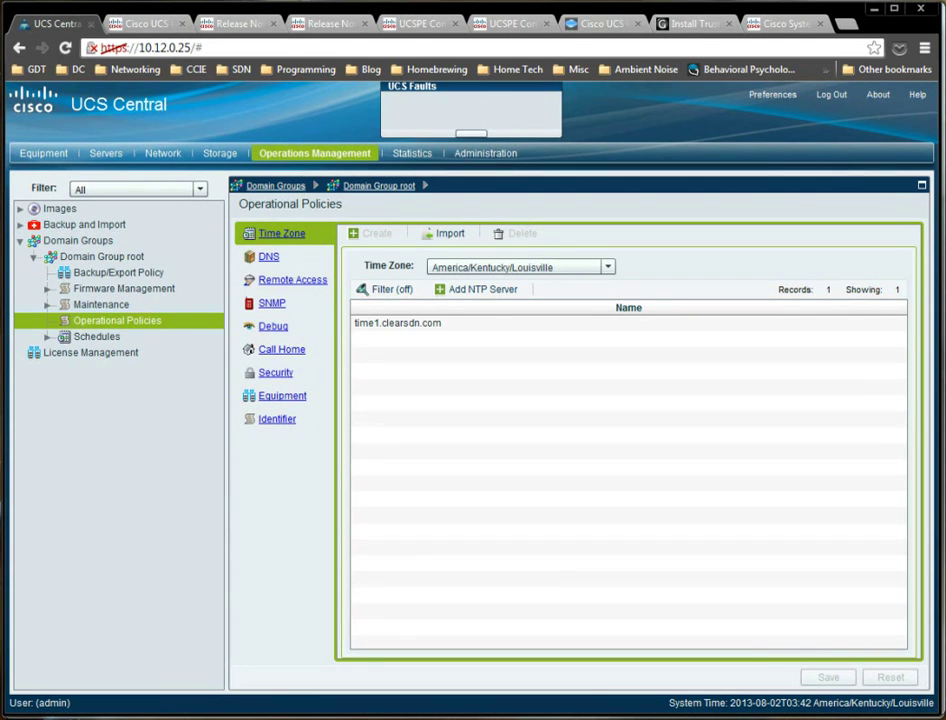
key(alt+Tab)
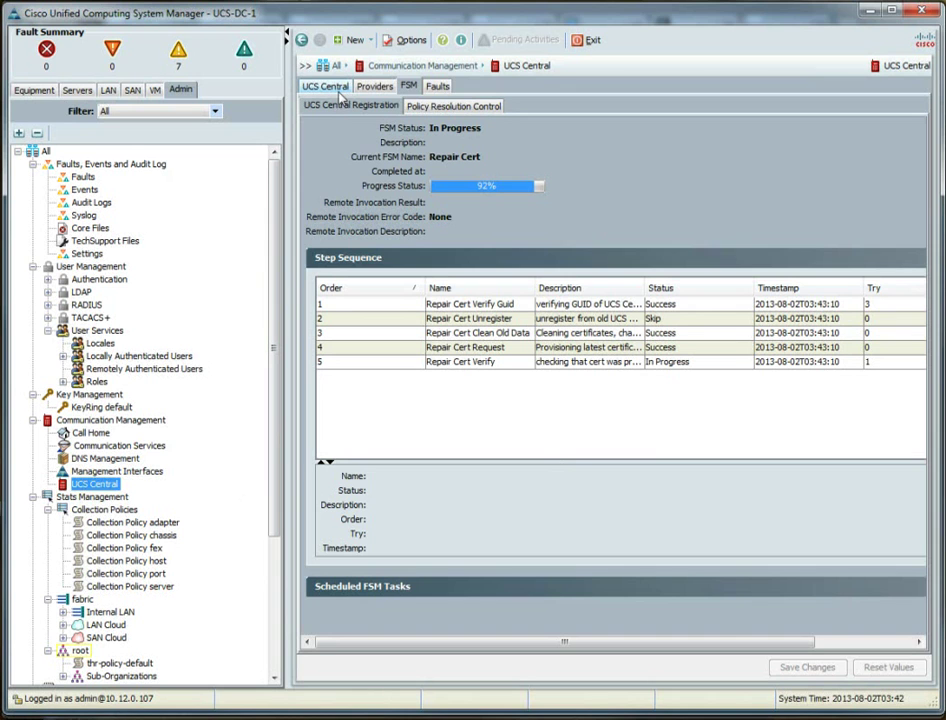
Review UCS-DC-1's registration FSM steps and confirm Registered status, then return to UCS Central.
click(528, 363)
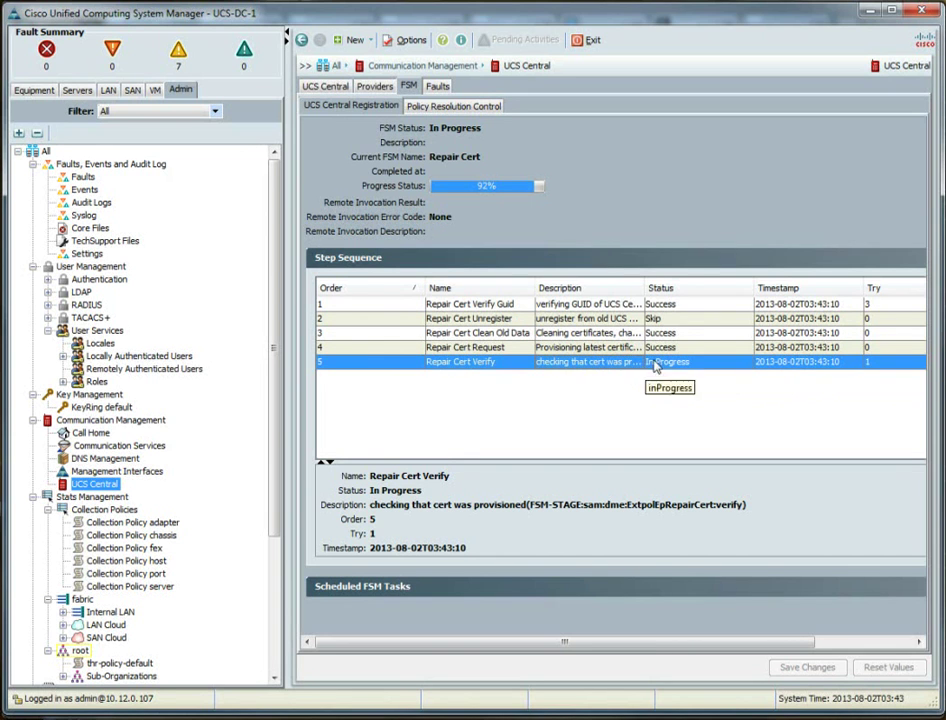
key(Up)
key(Up)
key(Up)
key(Up)
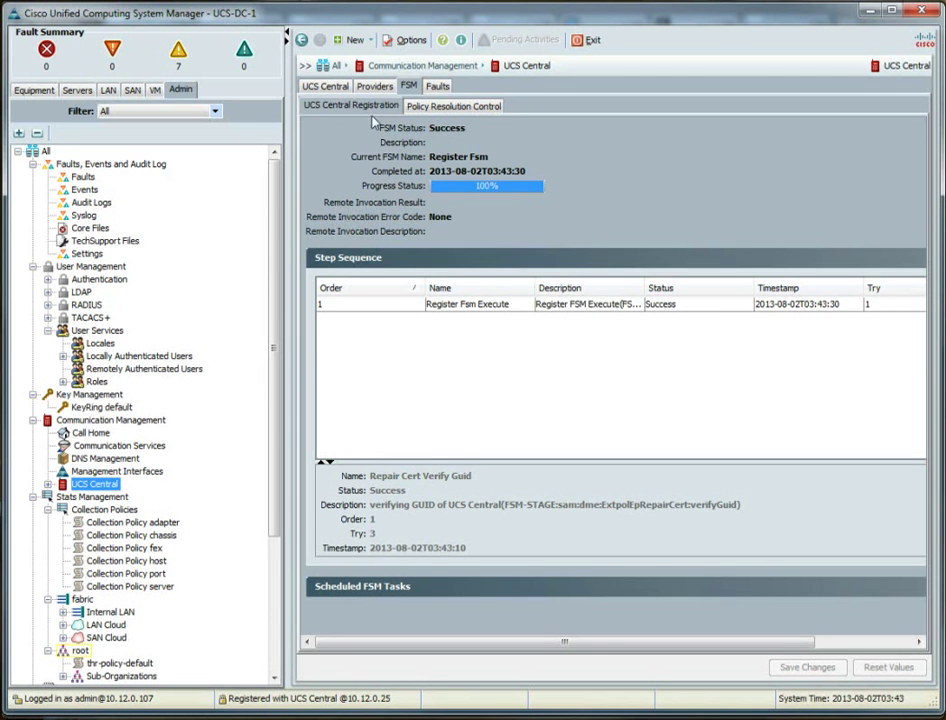
click(338, 90)
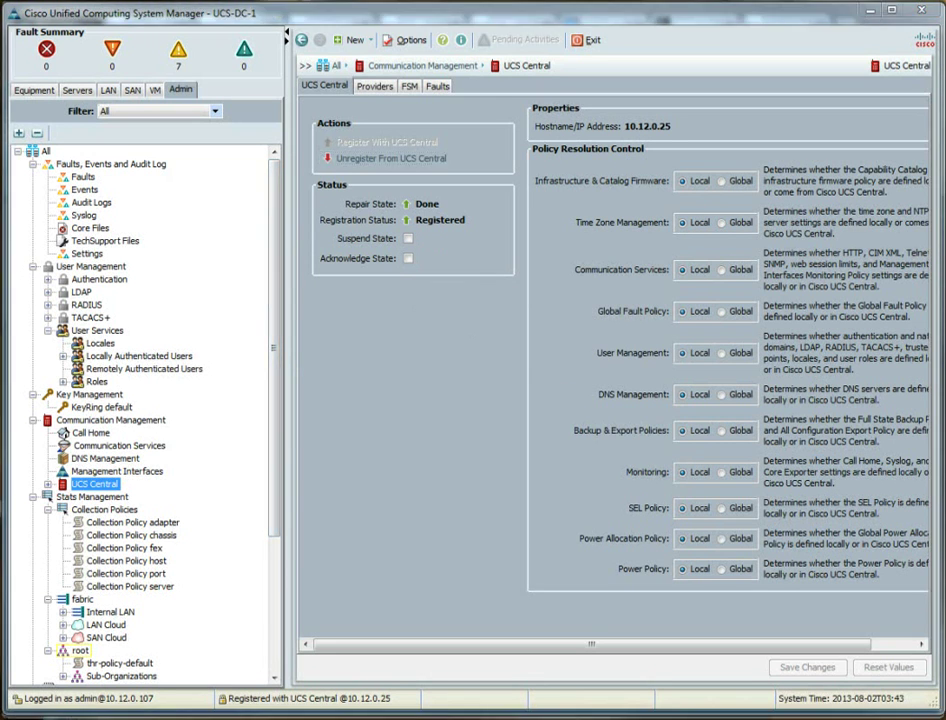
key(alt+Tab)
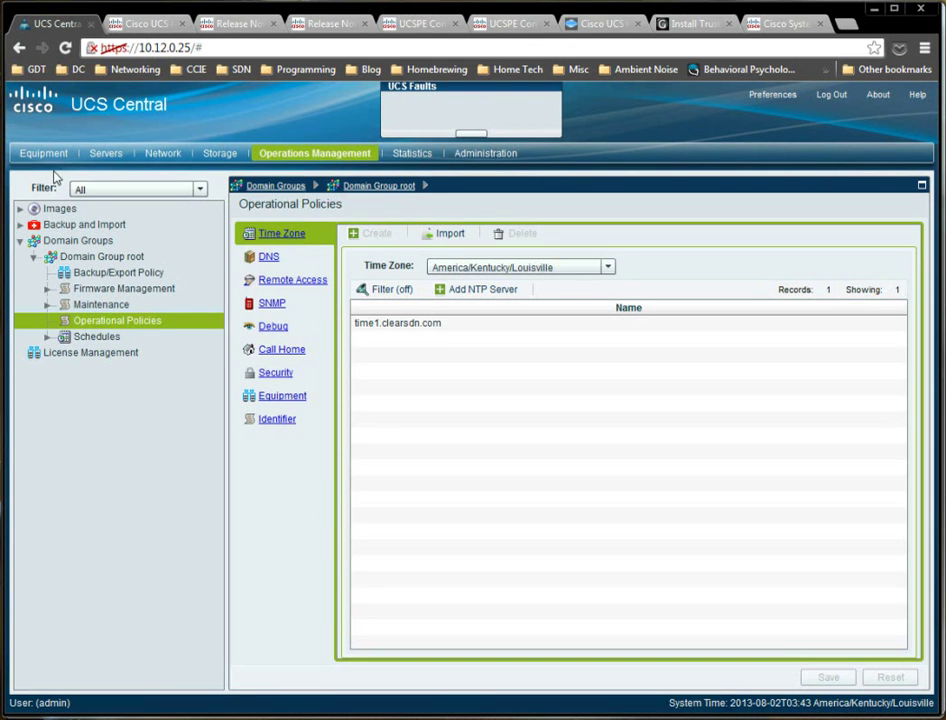
Move domain UCS-DC-1 into Domain Group root through Change Group Assignment.
click(55, 160)
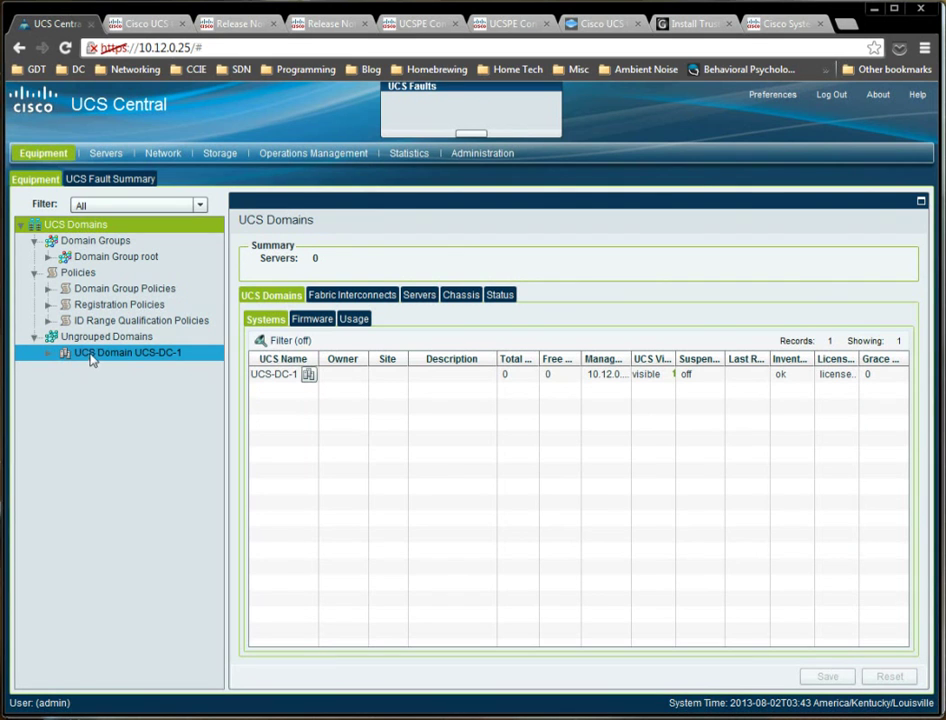
click(144, 350)
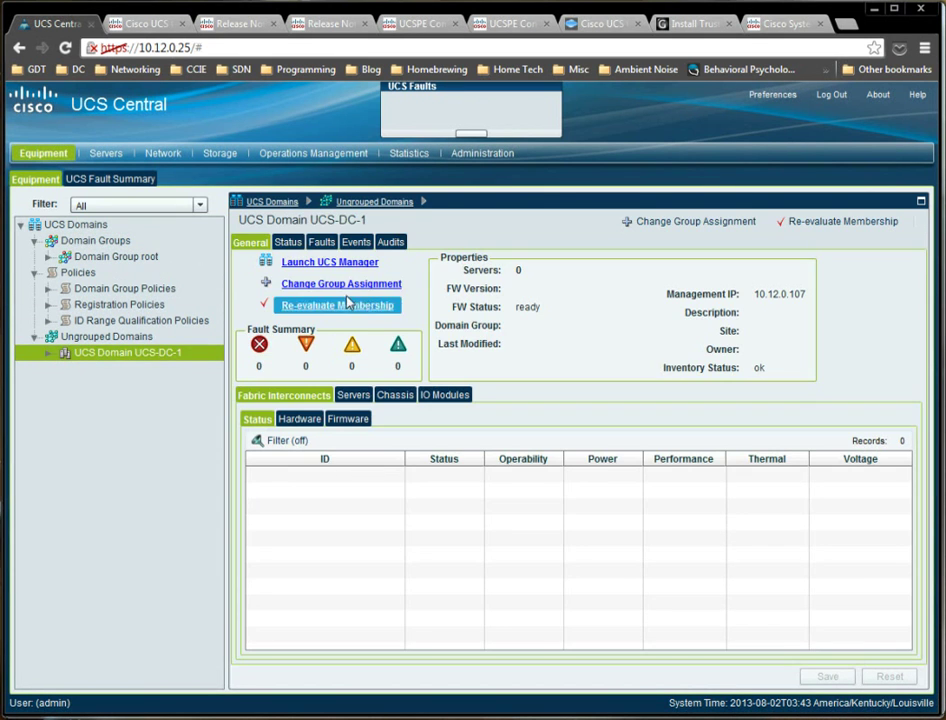
click(300, 285)
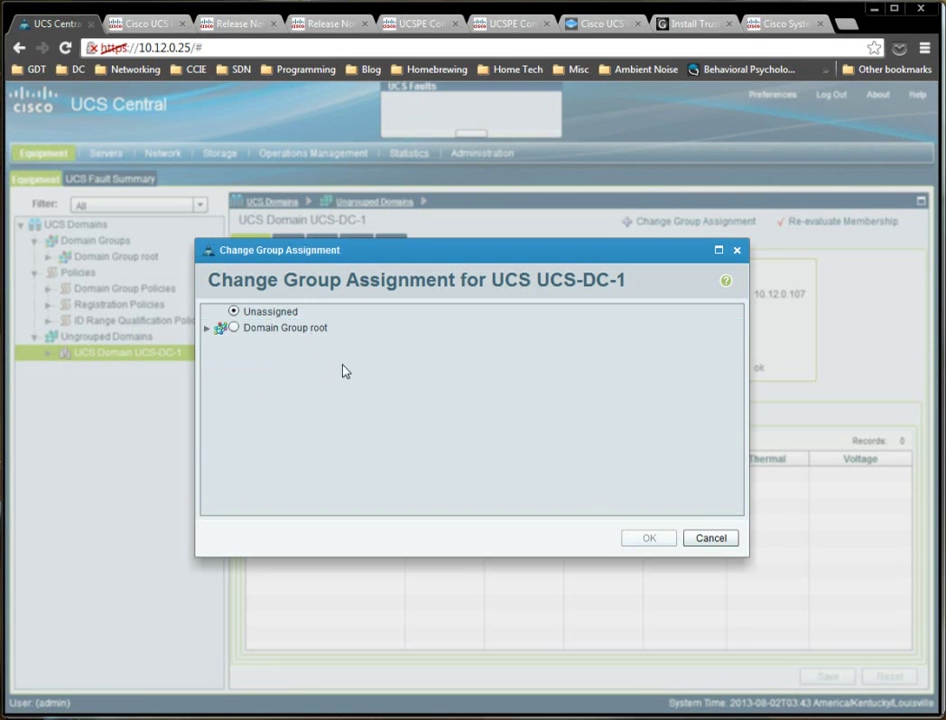
click(209, 331)
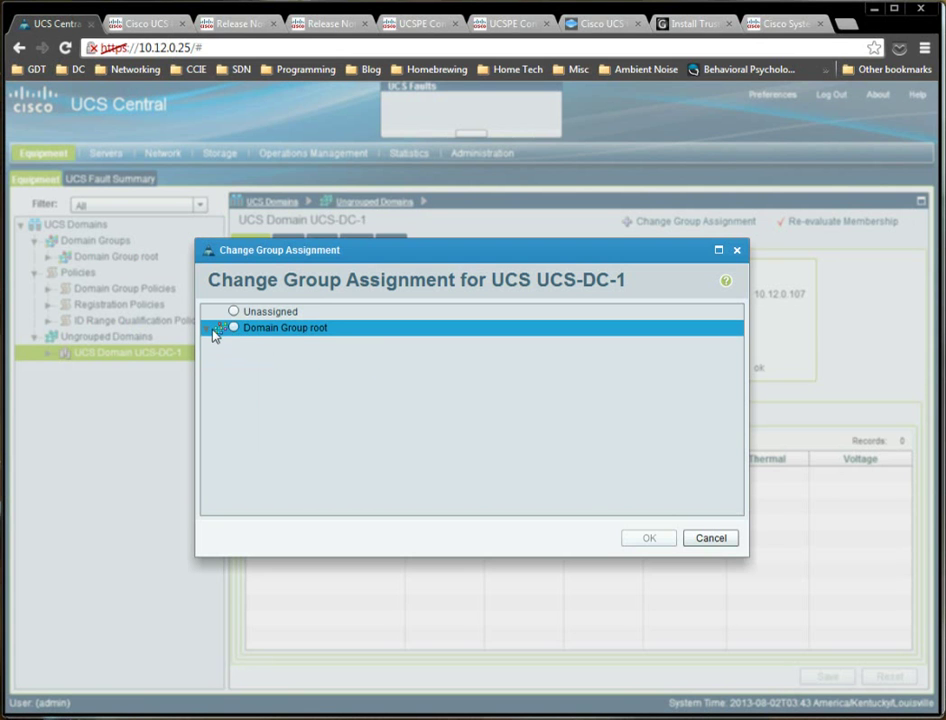
click(233, 331)
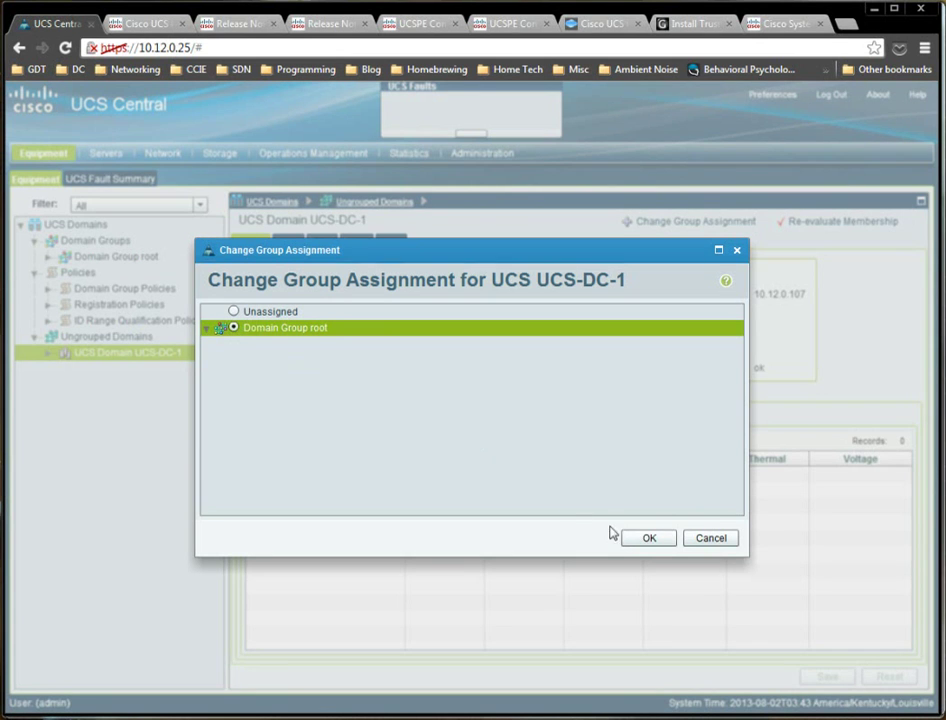
click(652, 540)
click(440, 441)
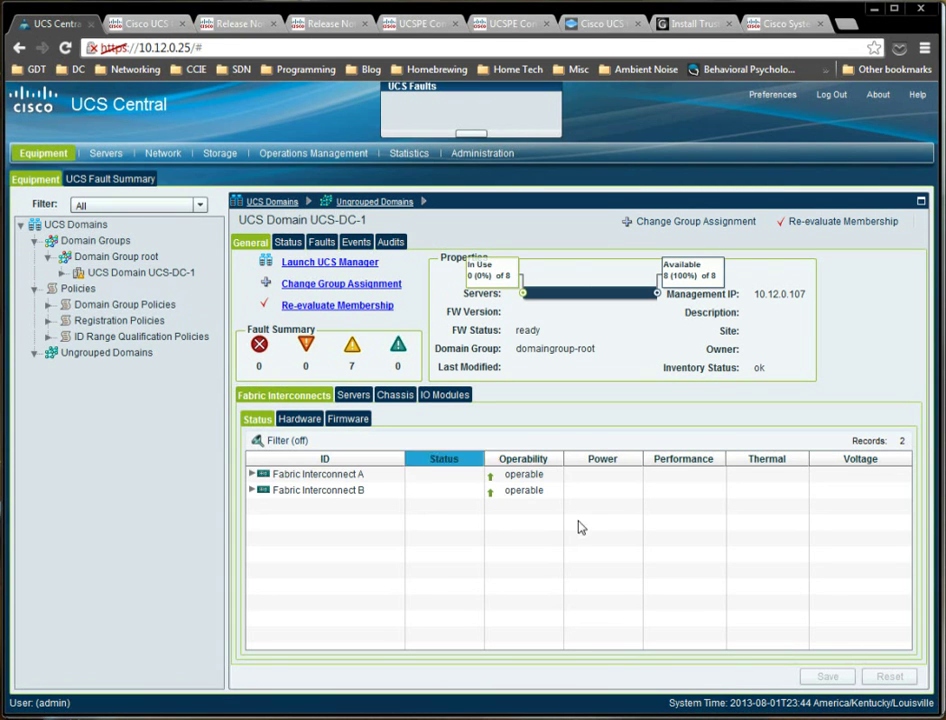
Expand UCS-DC-1's equipment tree to browse Chassis 1's blade servers, then switch to UCS Manager.
click(73, 290)
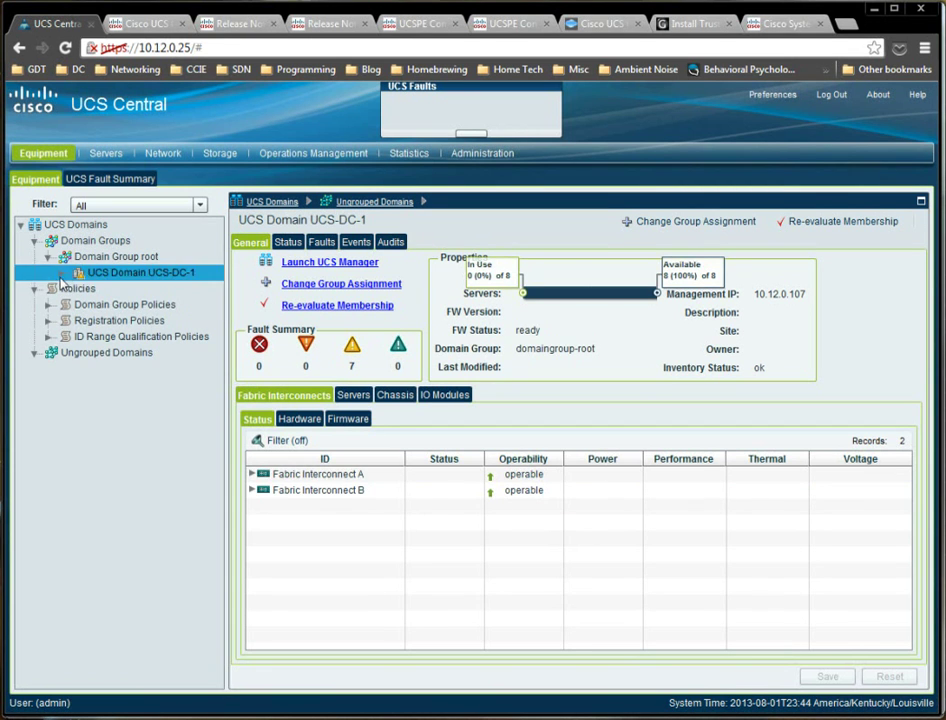
click(90, 322)
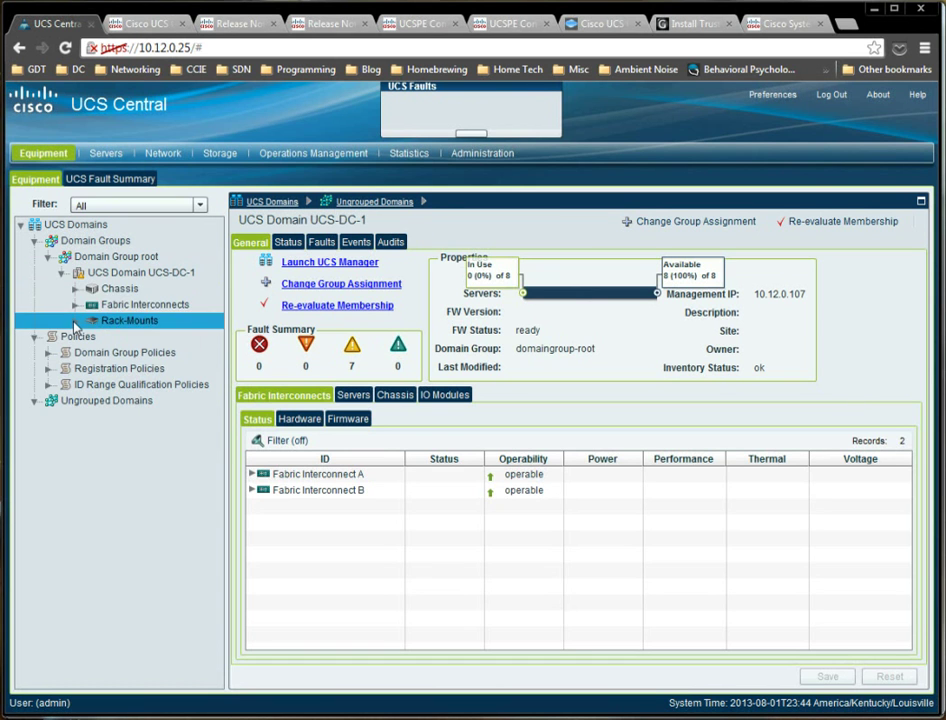
click(92, 289)
click(92, 305)
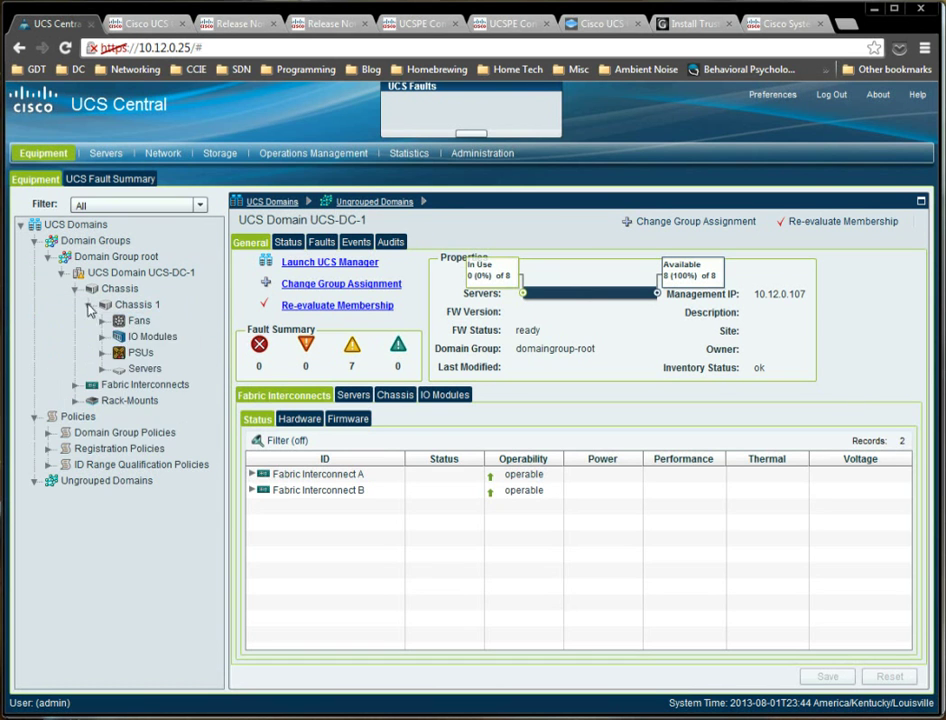
click(78, 388)
click(78, 387)
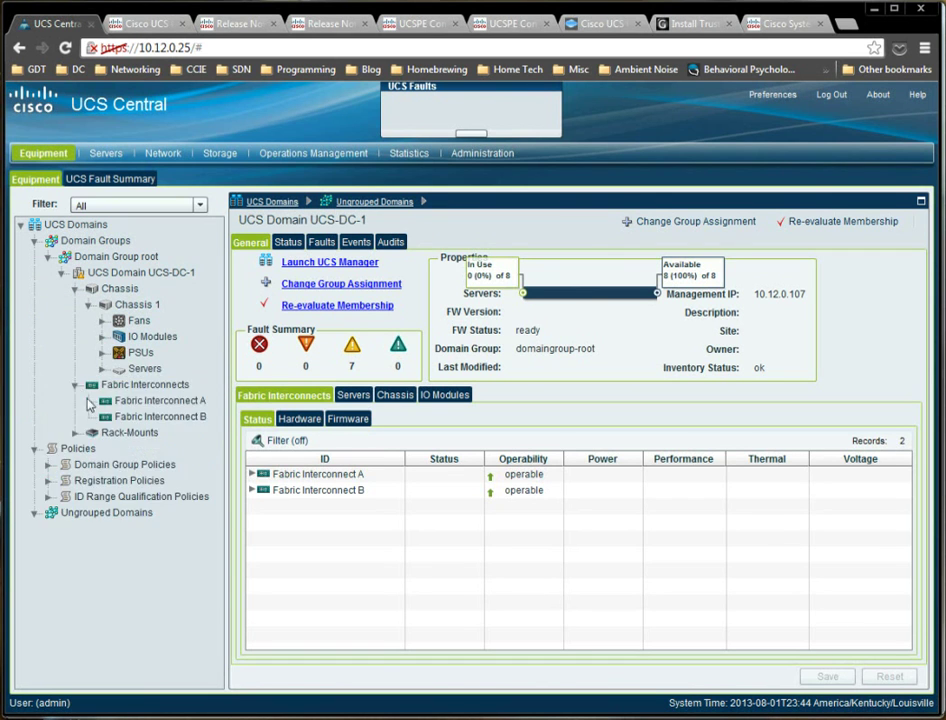
click(103, 369)
click(131, 336)
click(131, 353)
click(100, 370)
click(102, 370)
click(135, 416)
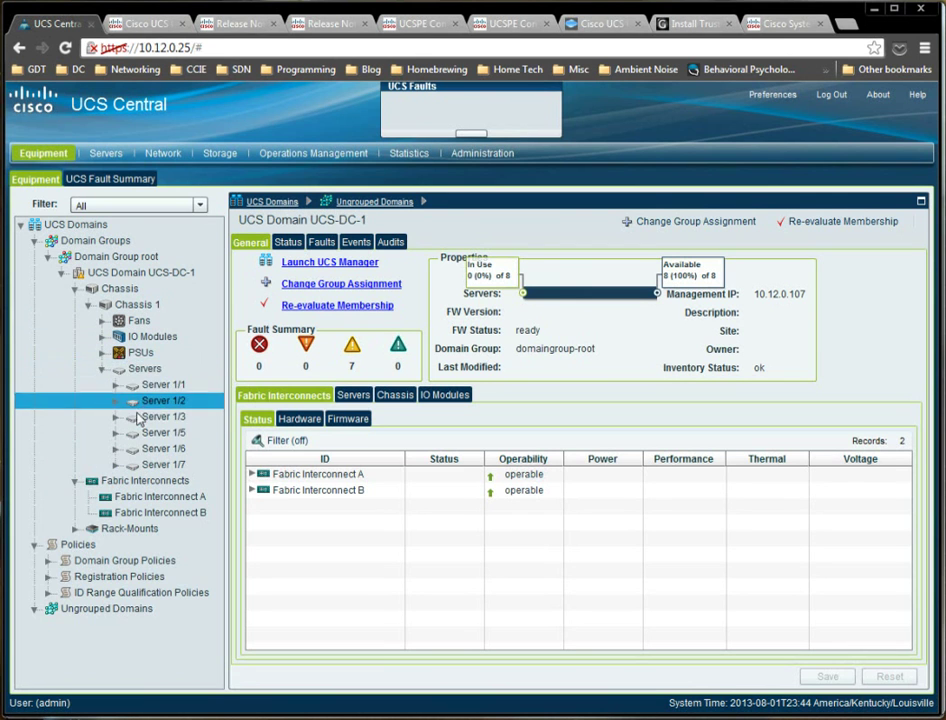
click(135, 400)
click(135, 387)
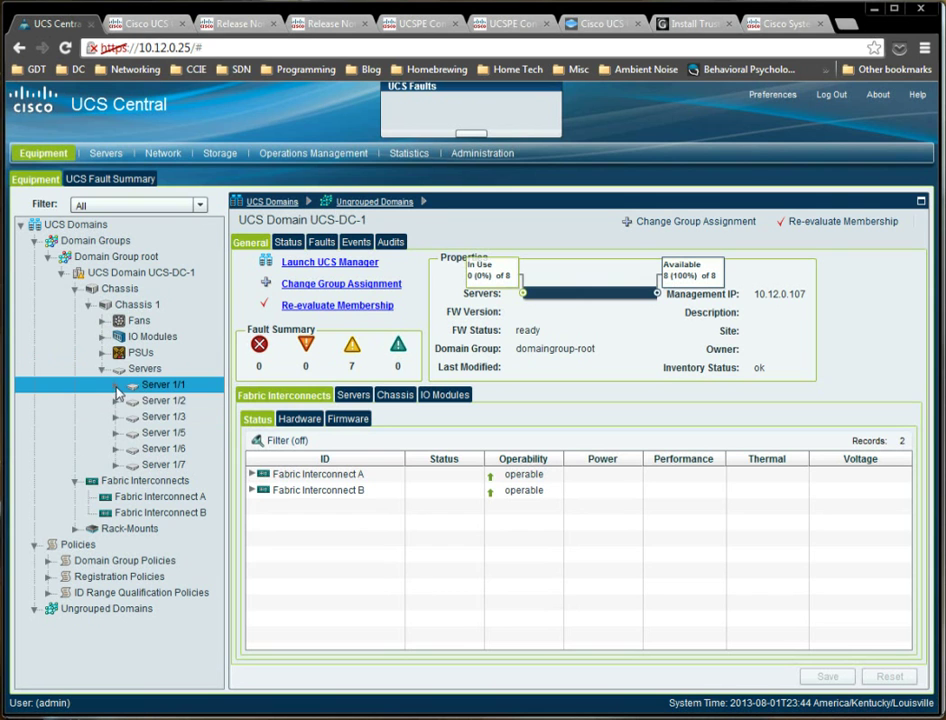
click(140, 480)
click(150, 416)
click(118, 288)
click(150, 416)
click(120, 436)
click(117, 418)
click(114, 402)
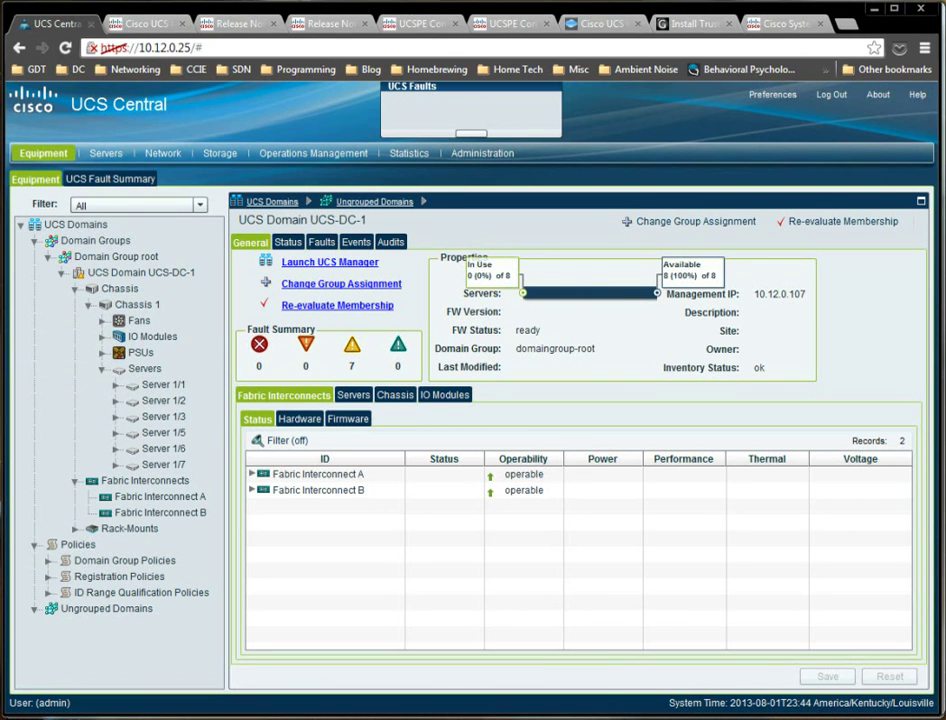
key(alt+Tab)
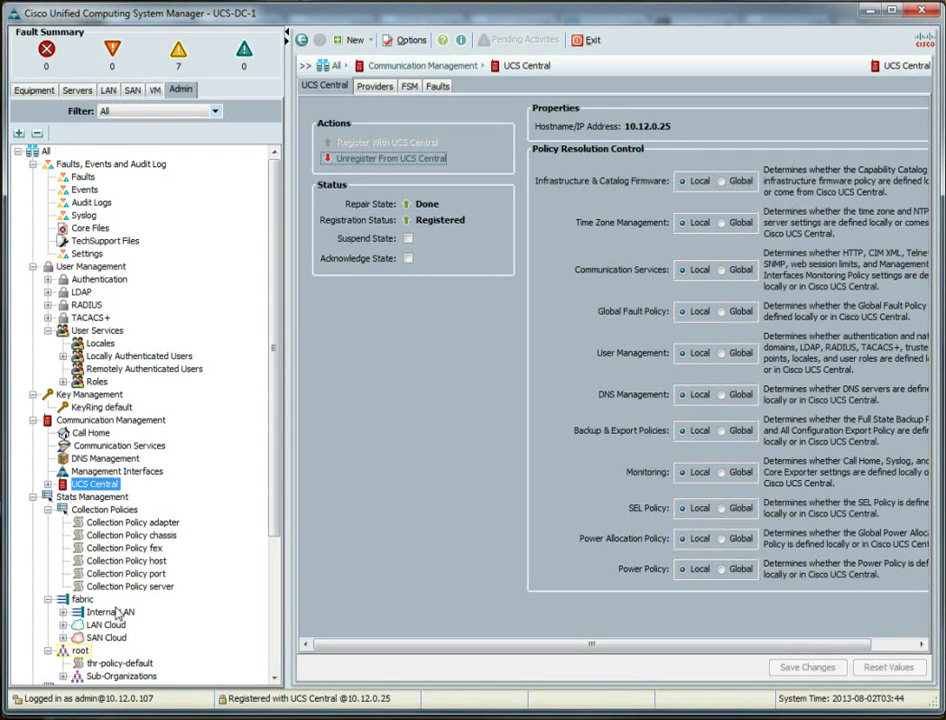
Inspect UCS-DC-1's Time Zone Management and UCS Central policy settings, then return to the browser.
scroll(110, 600, down, 5)
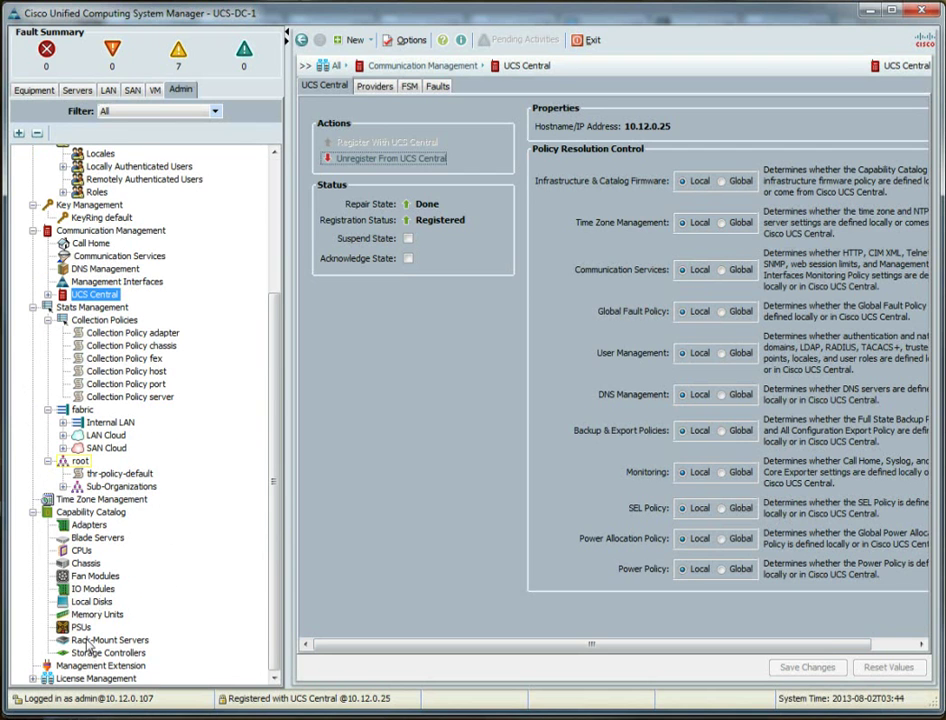
click(101, 499)
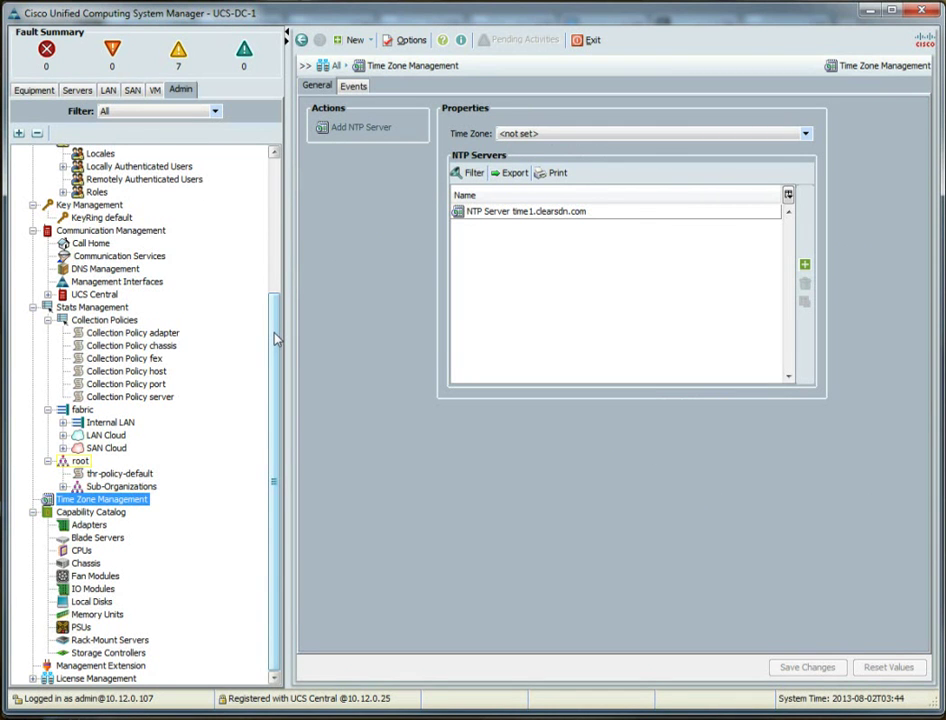
click(74, 297)
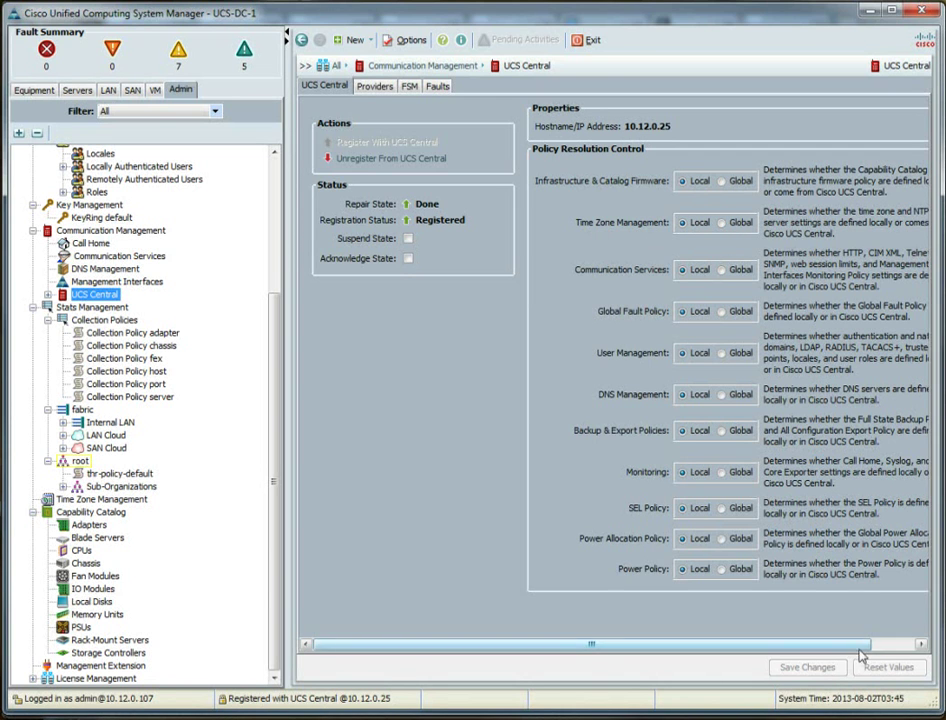
drag(861, 644, 905, 644)
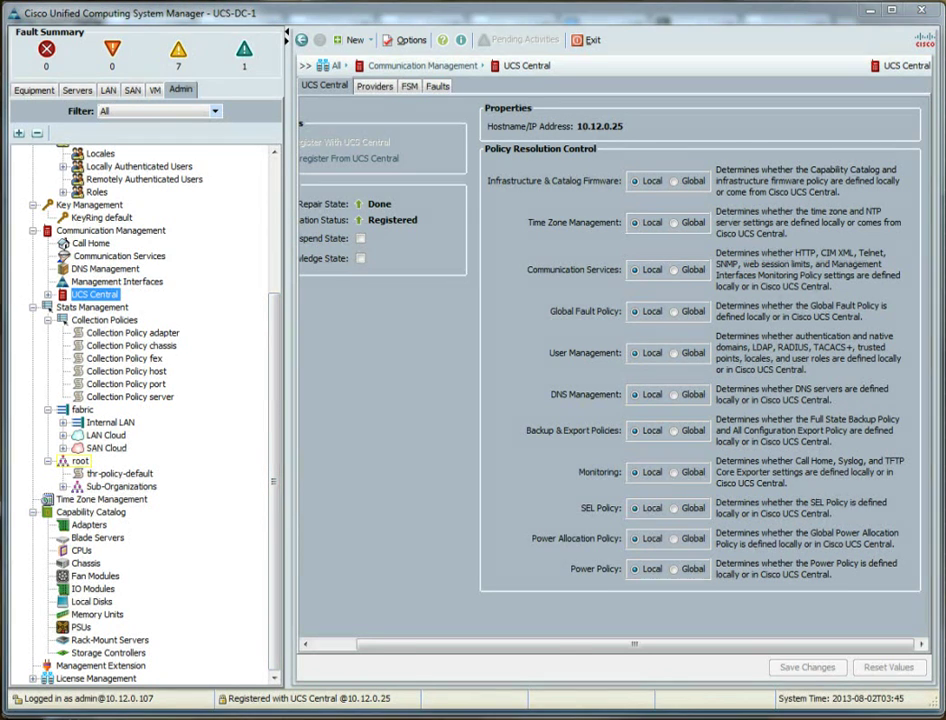
key(alt+Tab)
Add NTP server time2.clearsdn.com to Domain Group root's time zone policy.
click(360, 154)
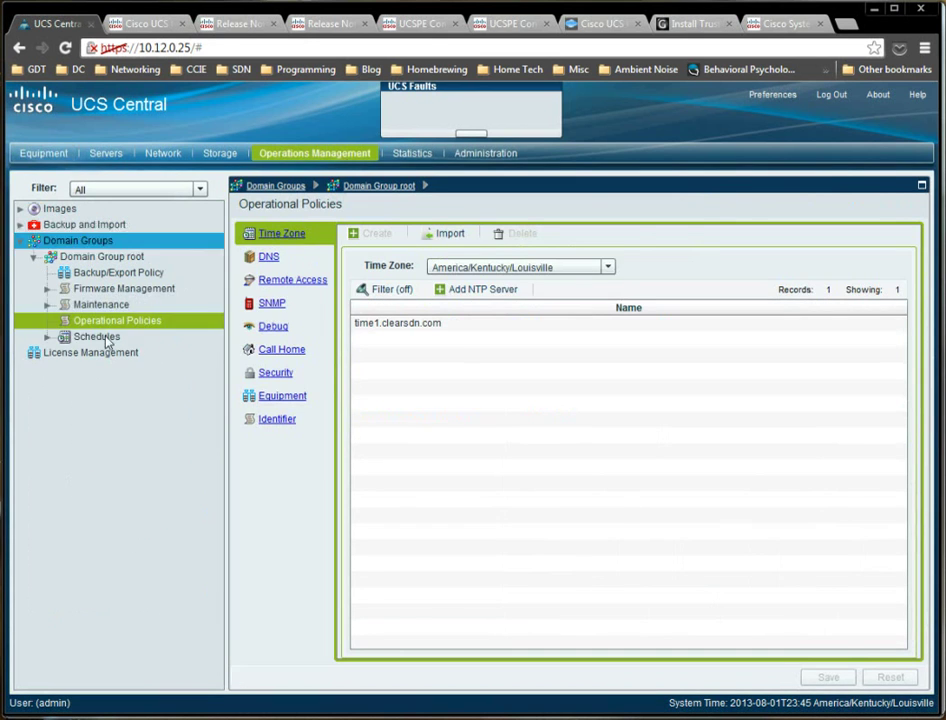
click(468, 289)
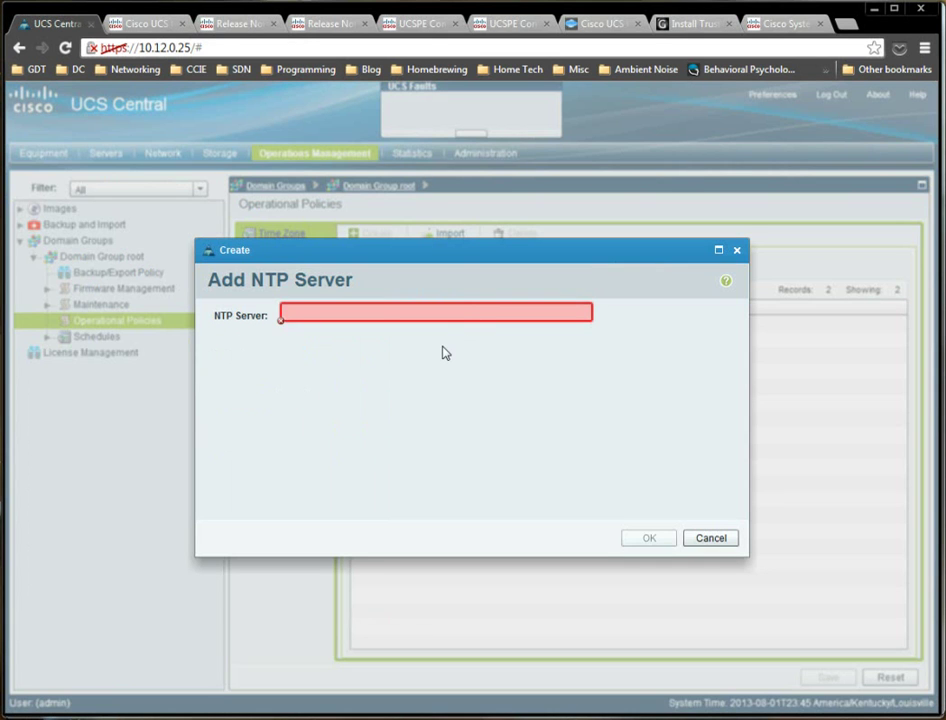
text(time2.clearsdn.com)
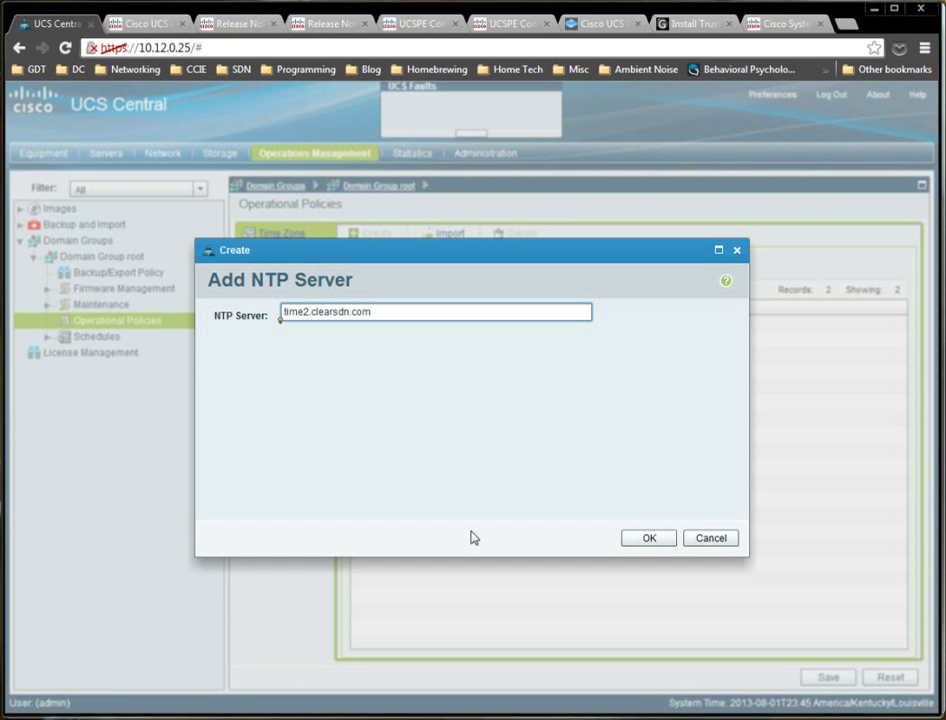
click(630, 538)
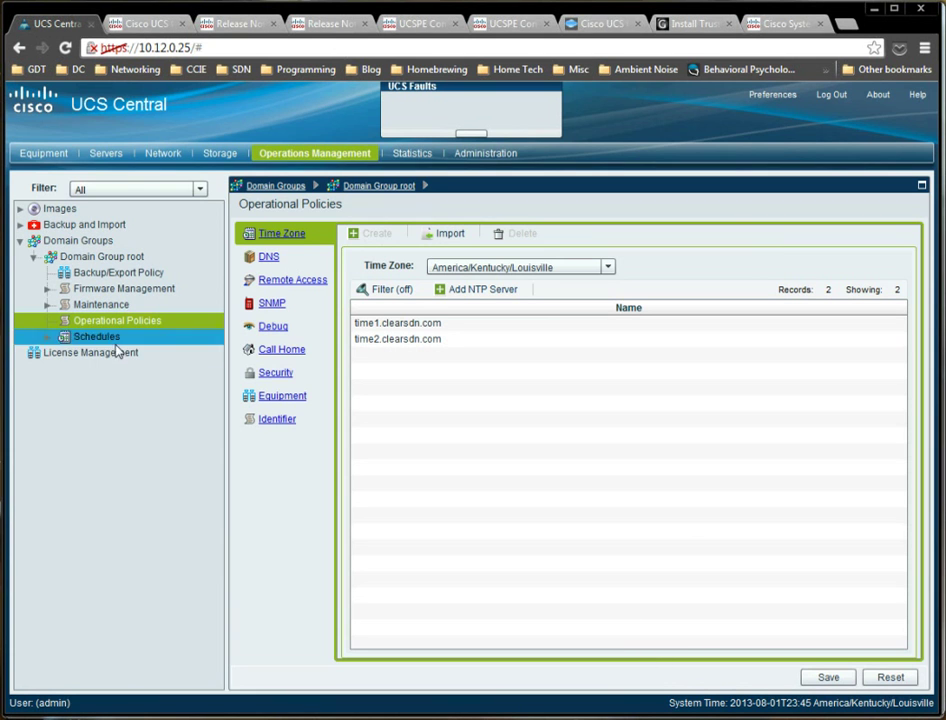
click(92, 322)
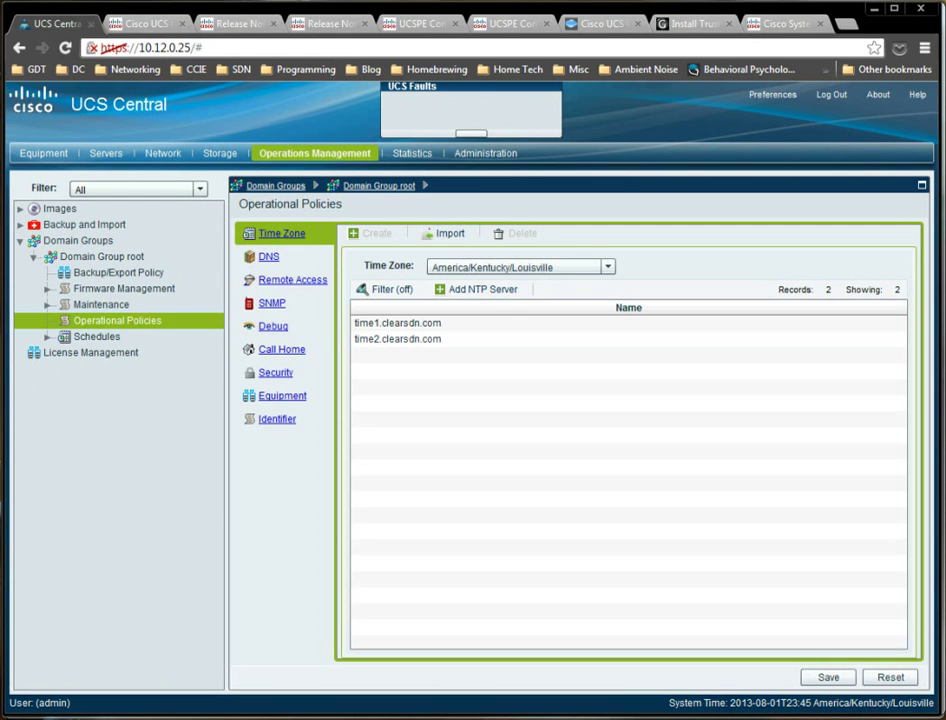
Set UCS-DC-1's Time Zone Management resolution to Global, save, and verify the inherited time zone.
key(alt+Tab)
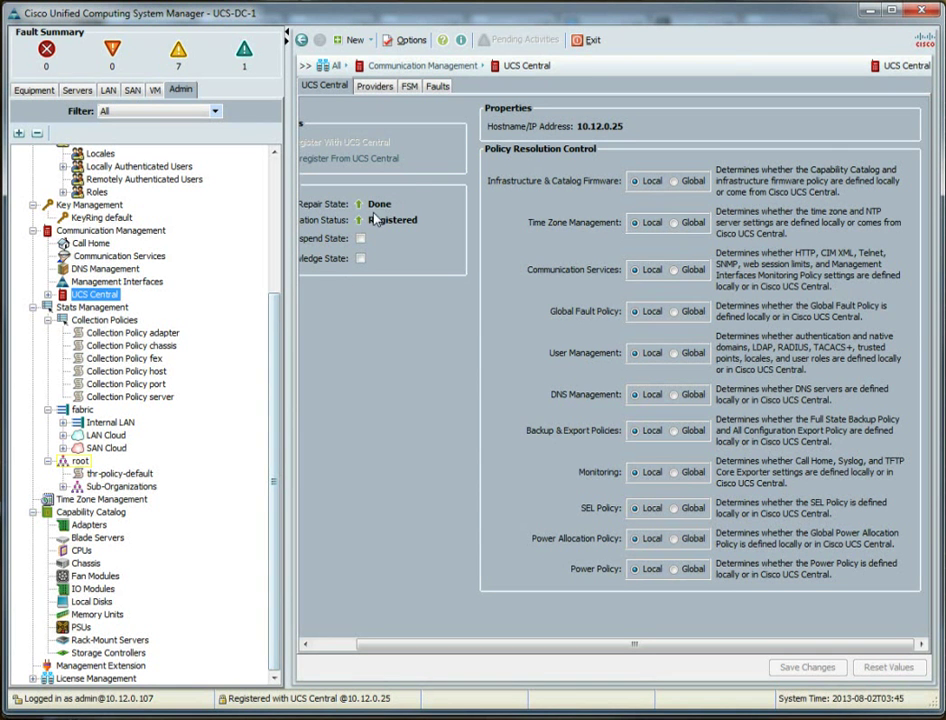
click(690, 222)
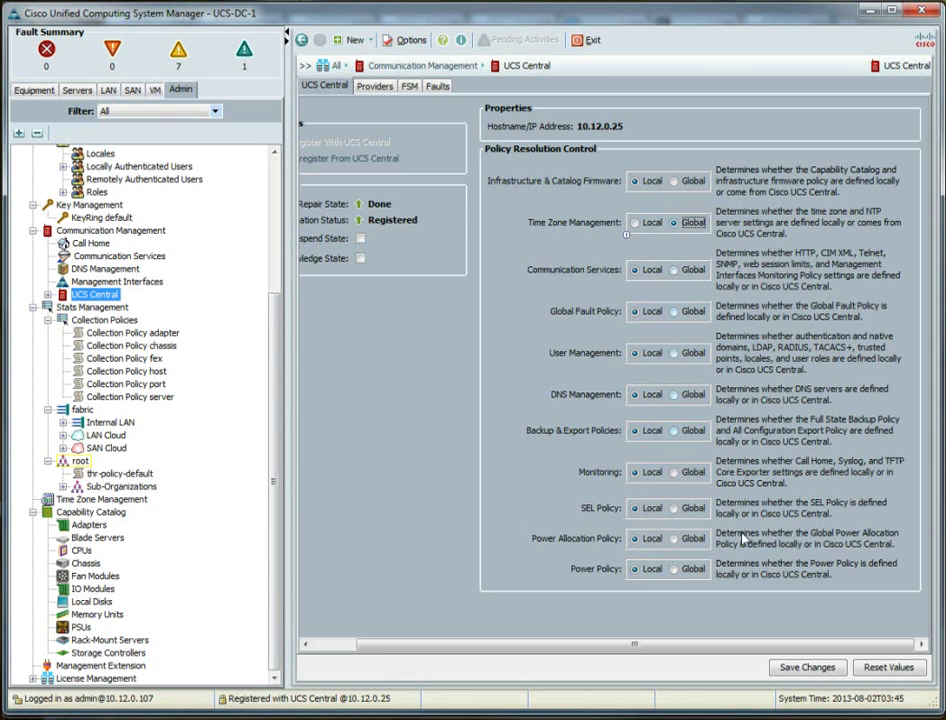
click(786, 670)
click(474, 384)
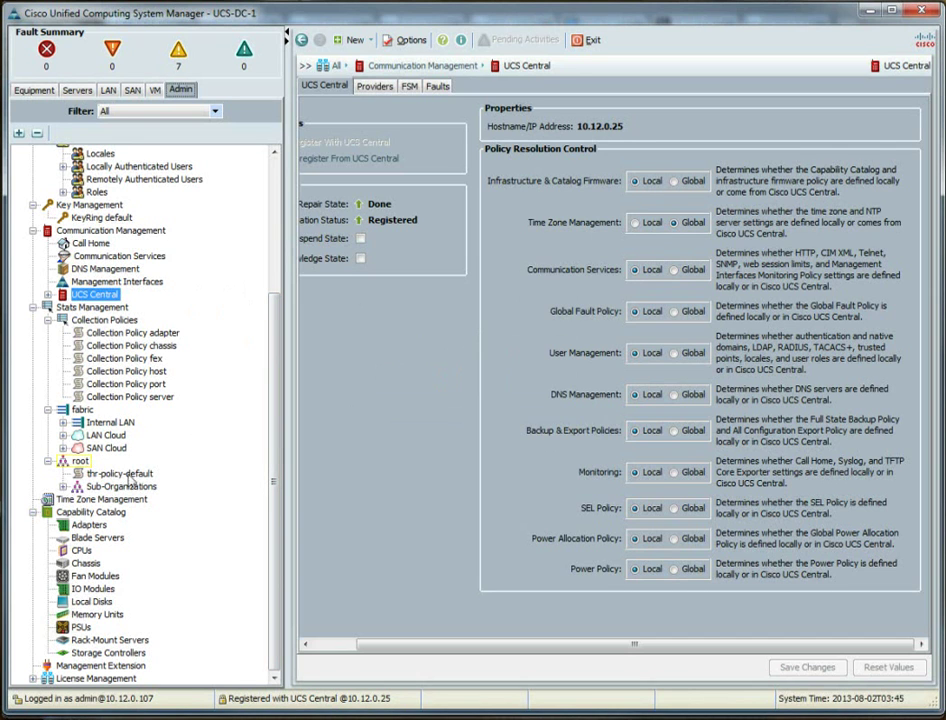
click(98, 499)
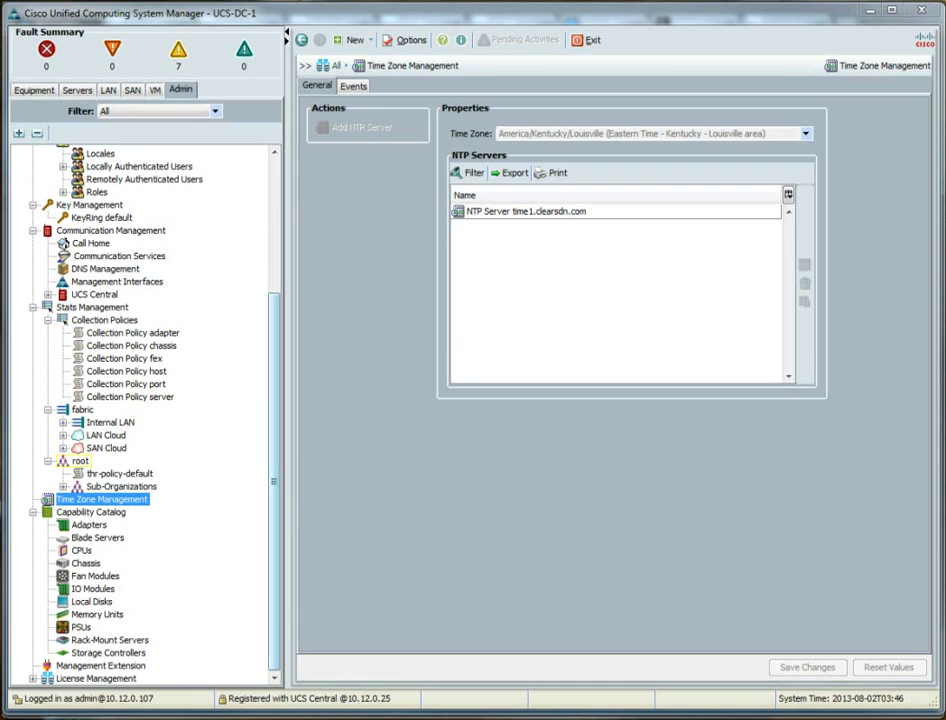
key(alt+Tab)
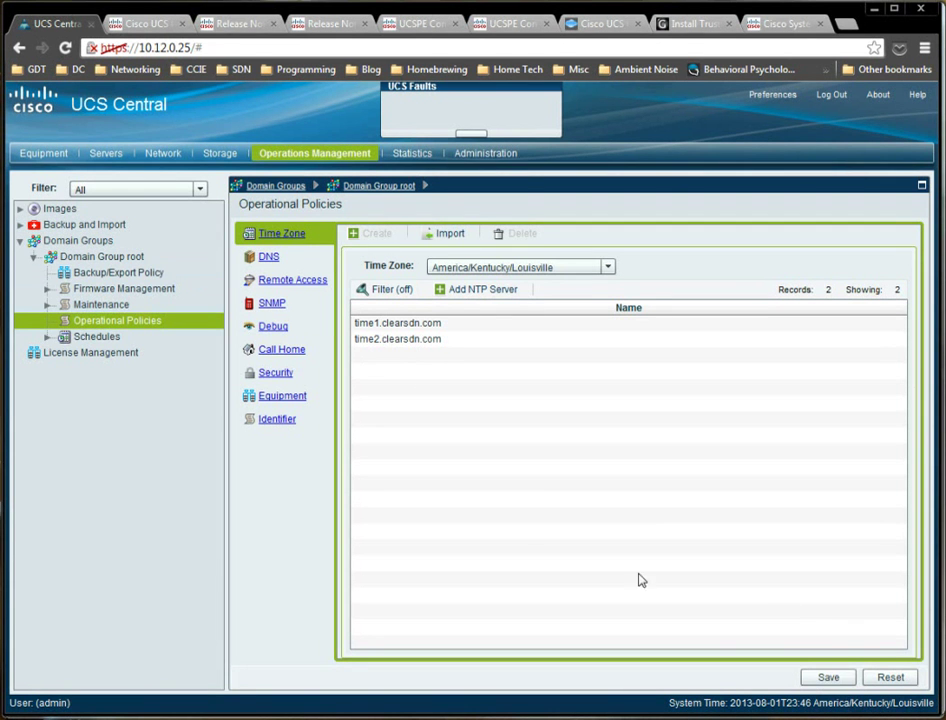
Save the time zone policy listing time1 and time2.clearsdn.com, then switch to UCS Manager.
click(827, 677)
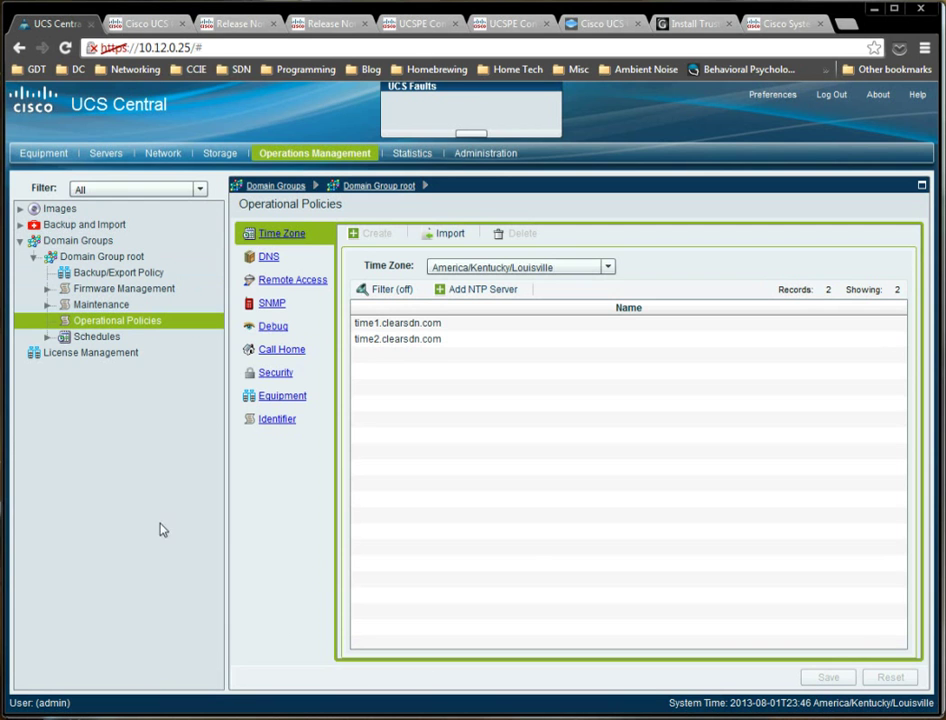
key(alt+Tab)
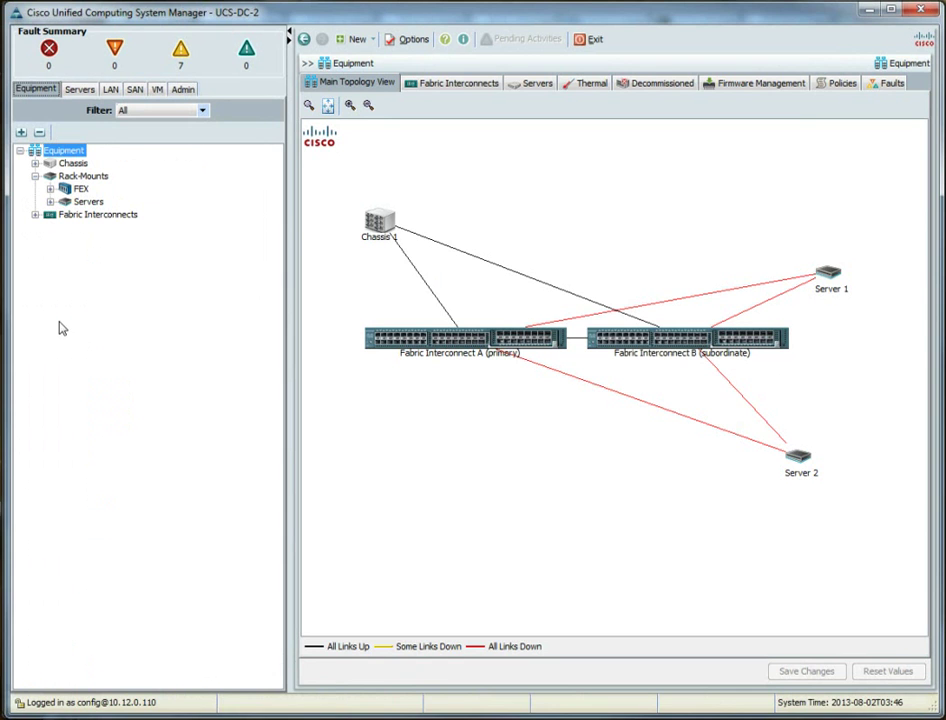
Add NTP server time1.clearsdn.com under UCS-DC-2's Time Zone Management.
click(183, 90)
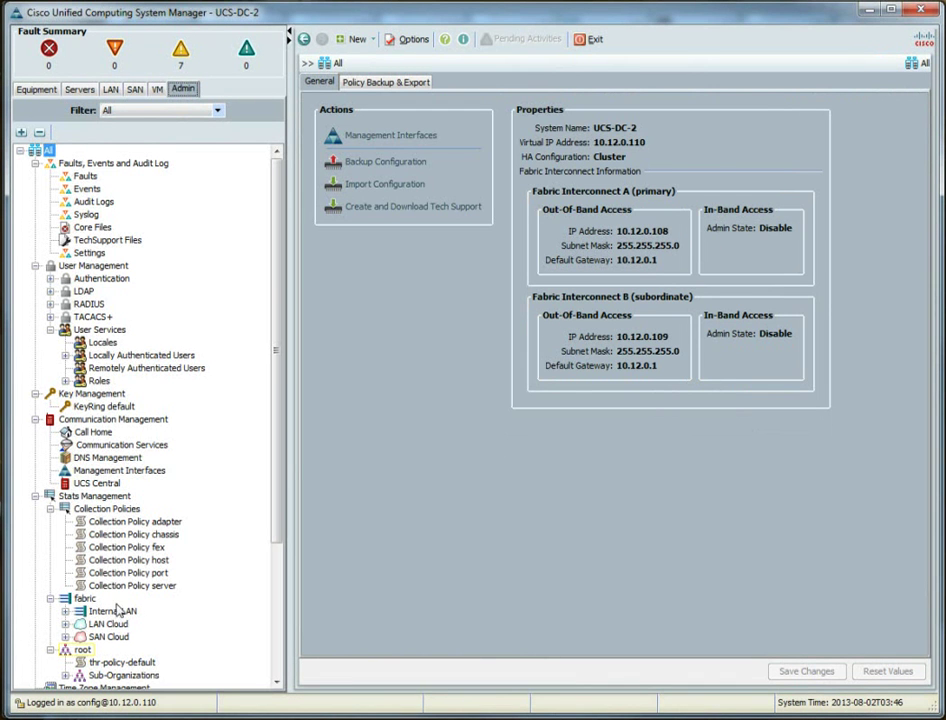
click(110, 689)
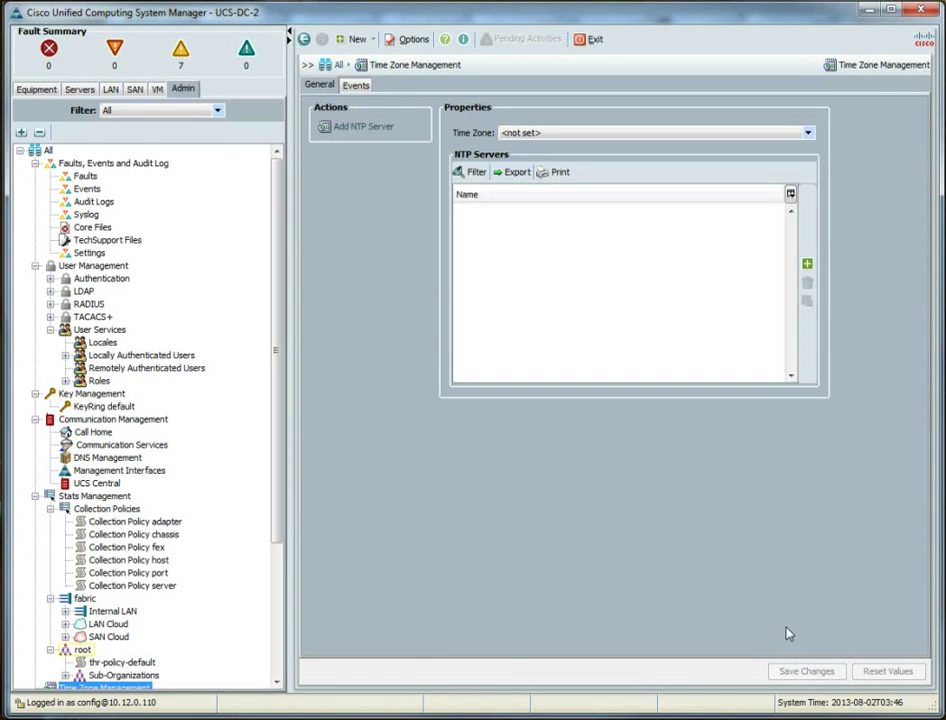
click(807, 264)
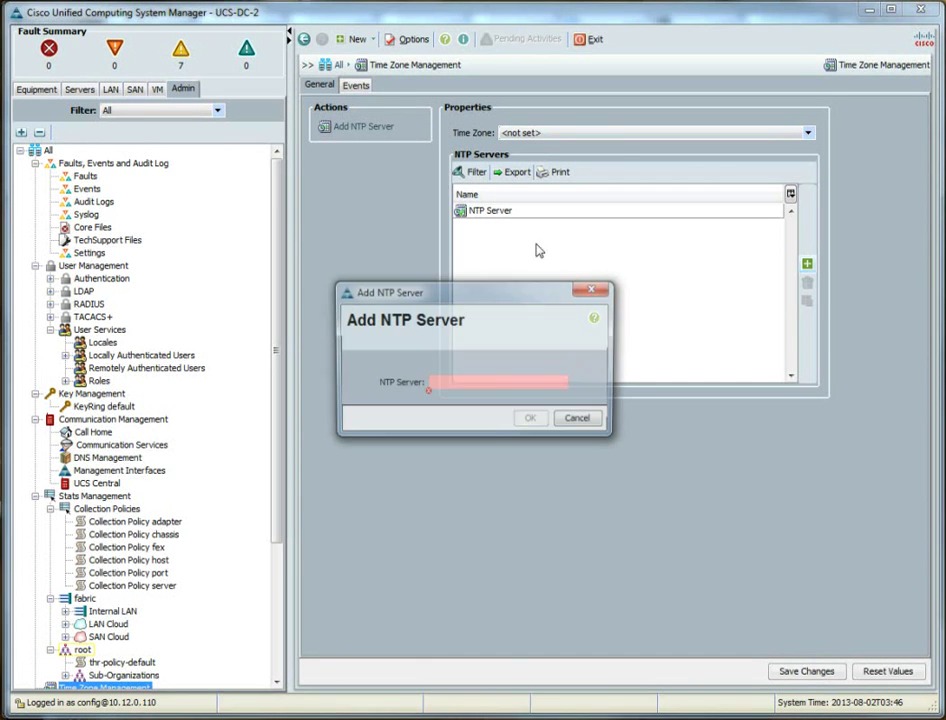
text(time1.)
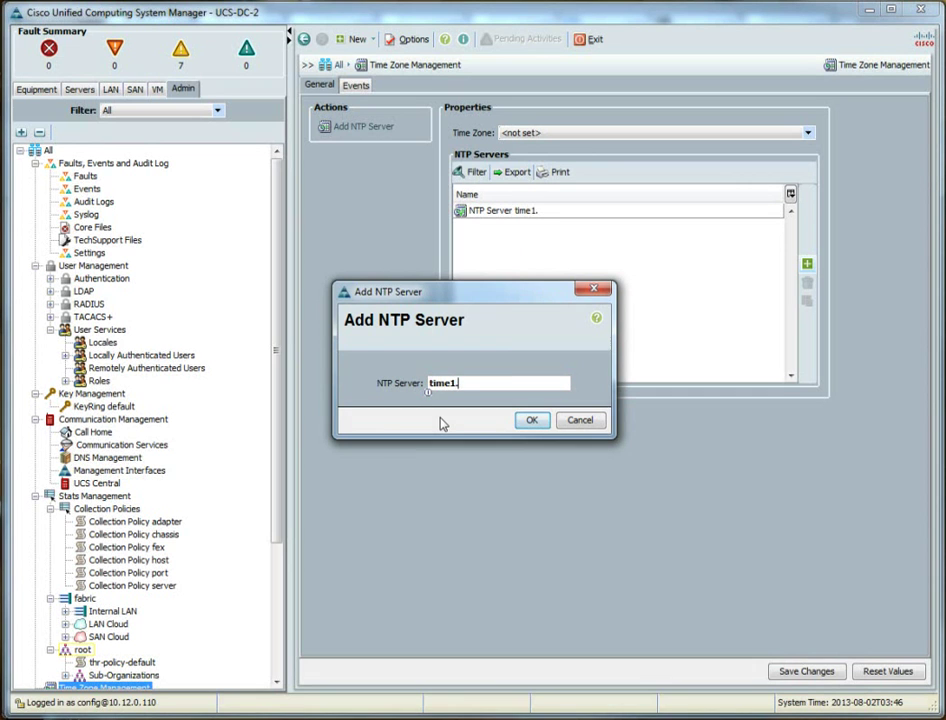
text(clearsdn.com)
key(Return)
click(482, 394)
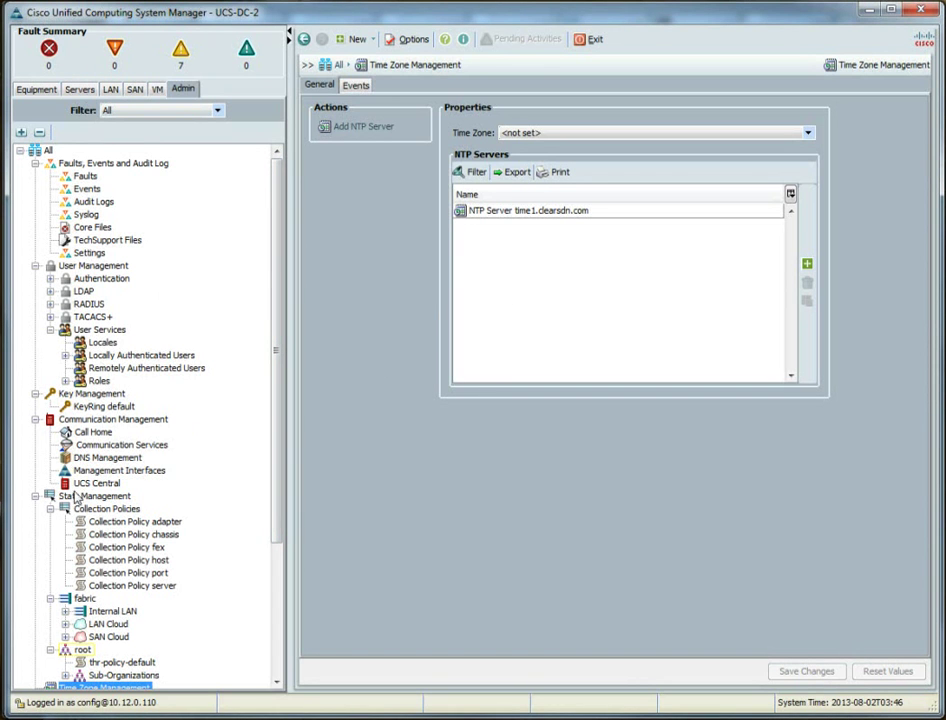
Register UCS-DC-2 with UCS Central at 10.12.0.25 using the shared secret, then watch the FSM progress.
key(u)
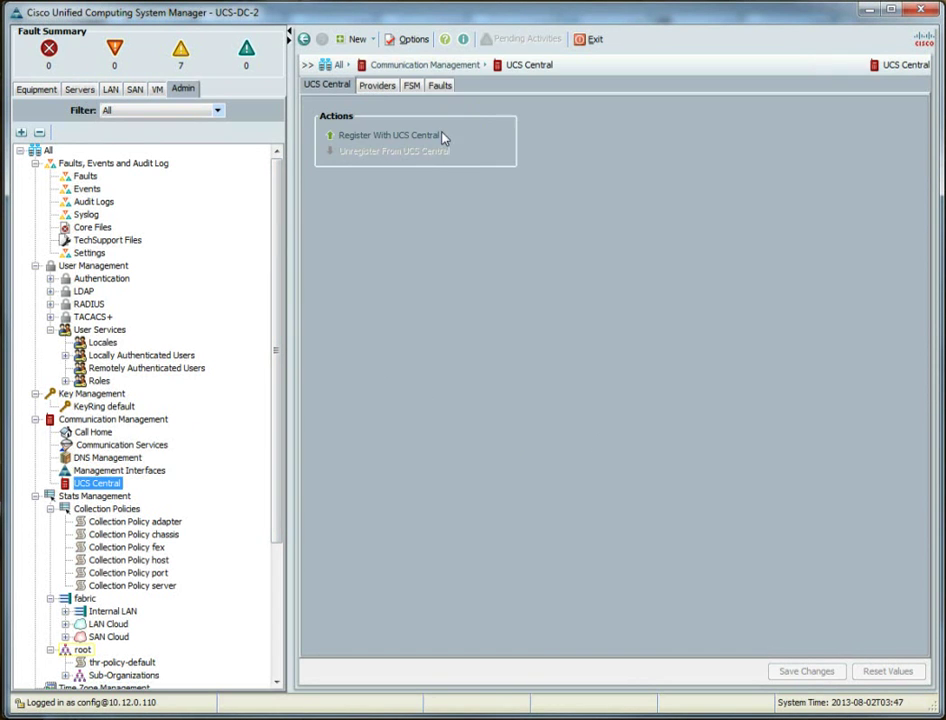
click(434, 138)
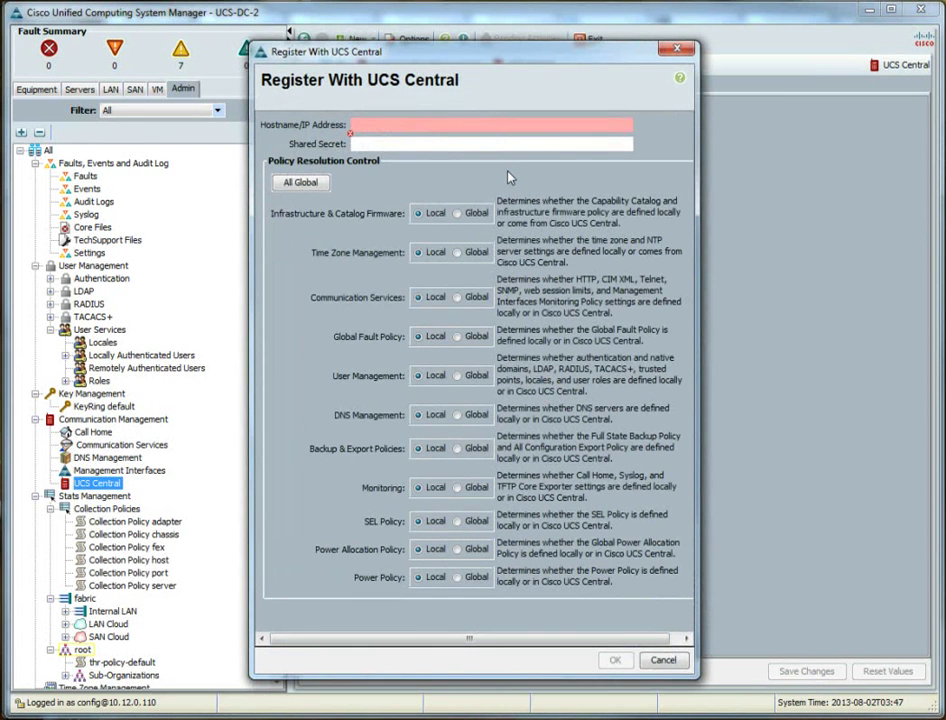
text(10.12.0.25)
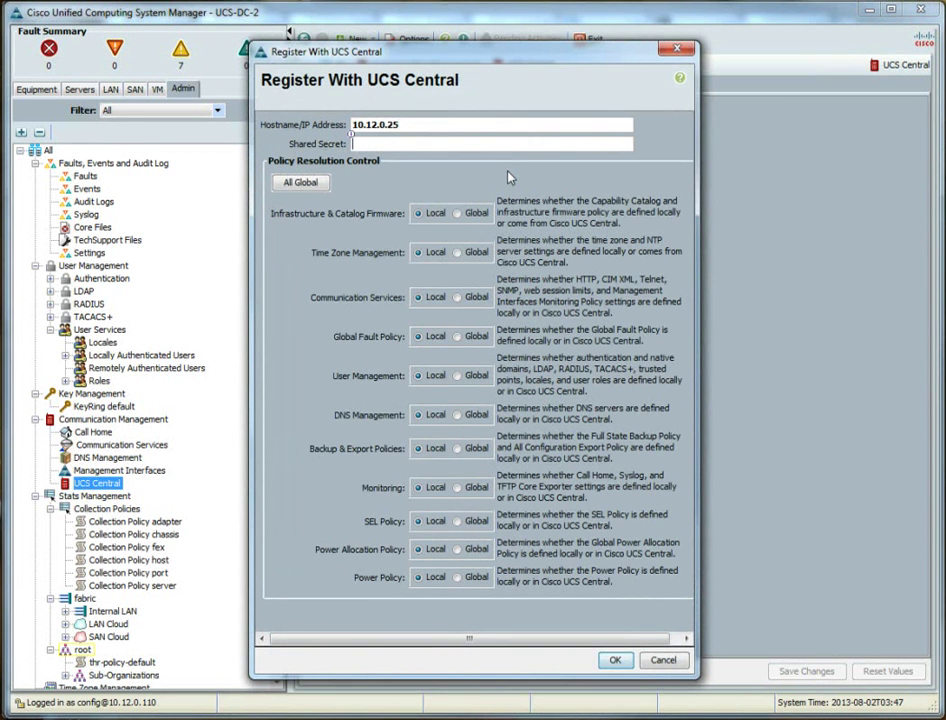
key(Tab)
text(********)
click(615, 660)
click(450, 387)
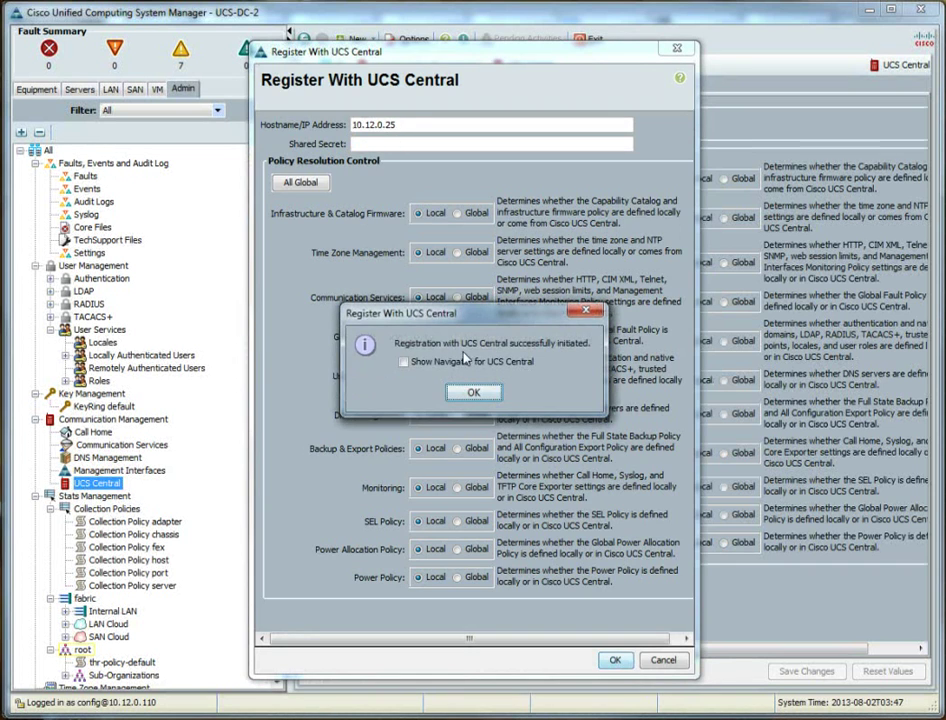
click(473, 392)
click(413, 86)
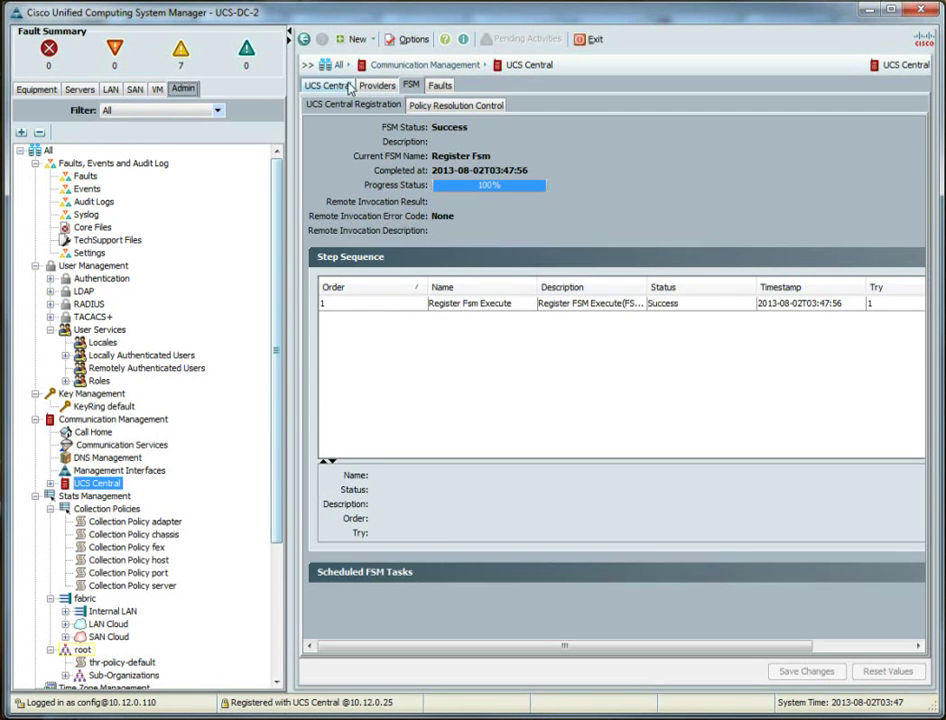
Set UCS-DC-2's Time Zone Management policy resolution to Global and save the change.
click(327, 85)
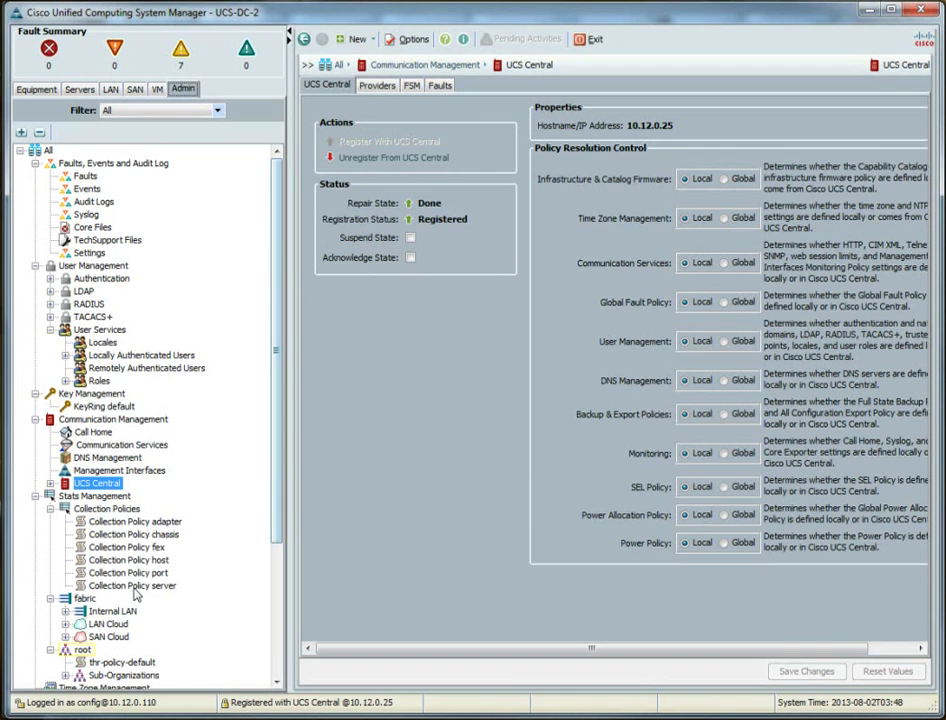
click(133, 688)
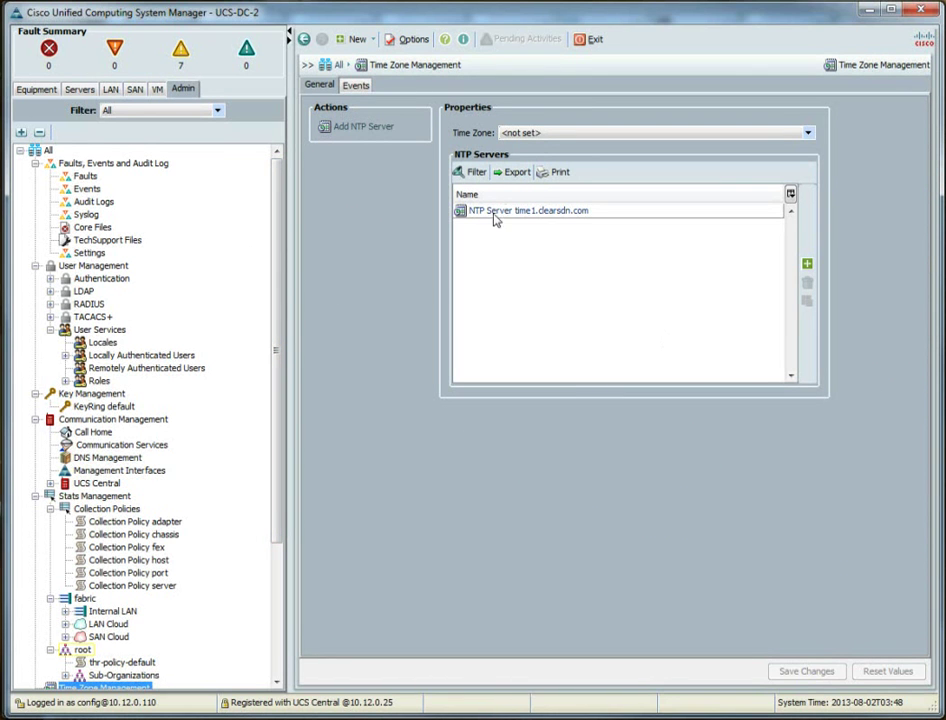
click(97, 483)
click(730, 217)
click(825, 678)
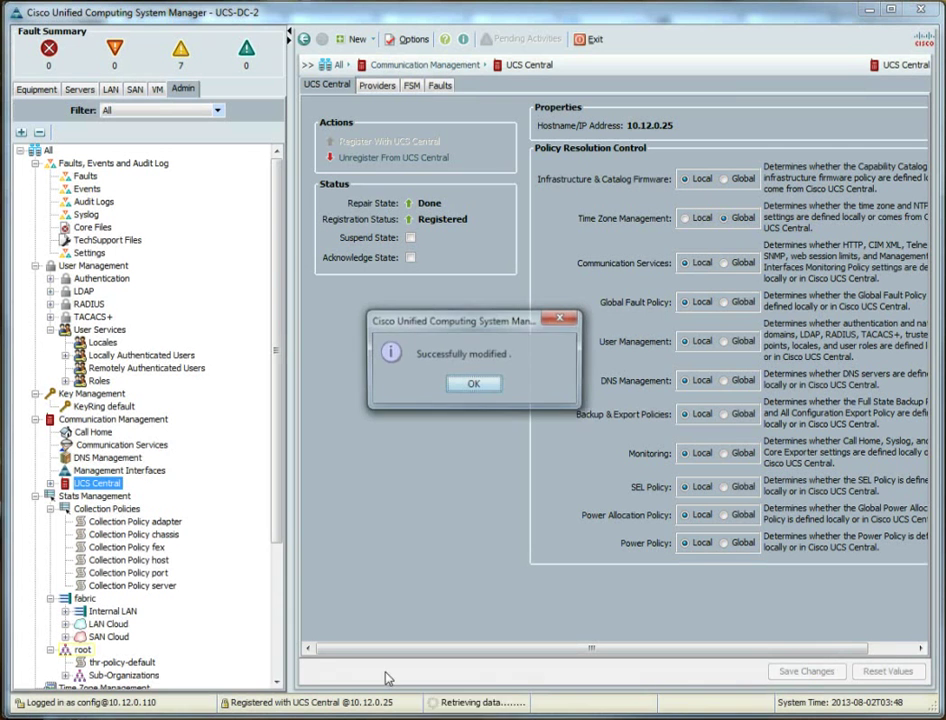
click(474, 382)
Review the resulting time zone settings and expand UCS Central to list its five providers.
click(88, 689)
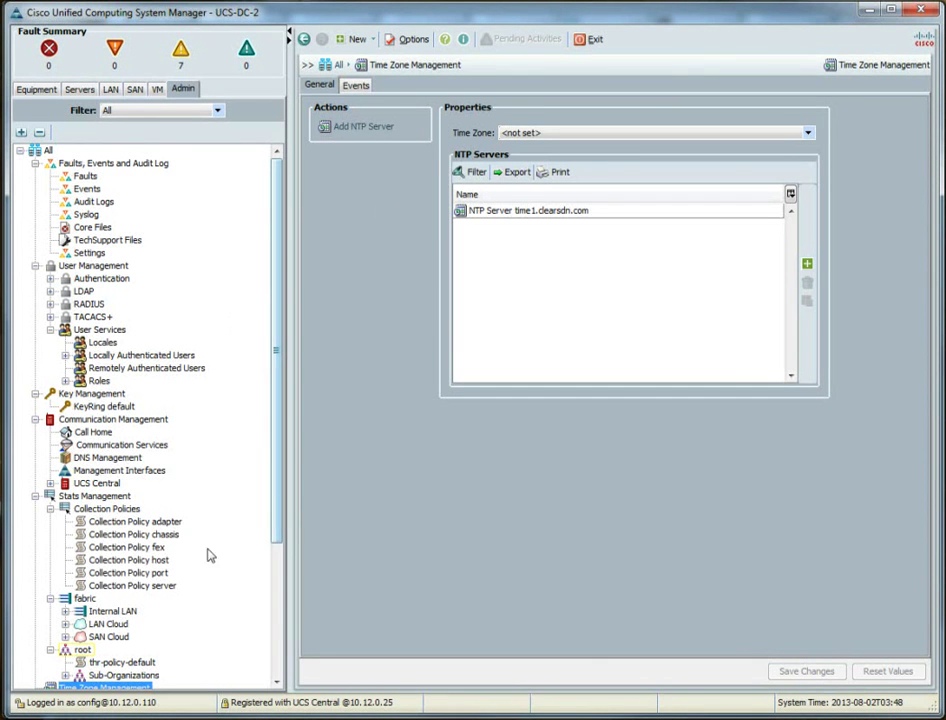
click(50, 483)
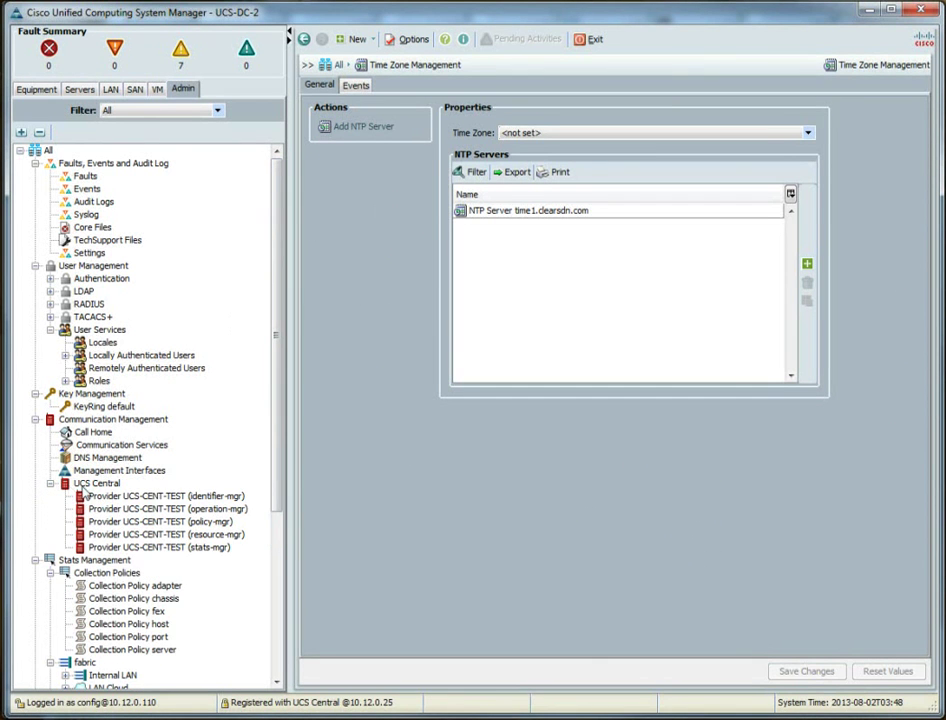
click(96, 483)
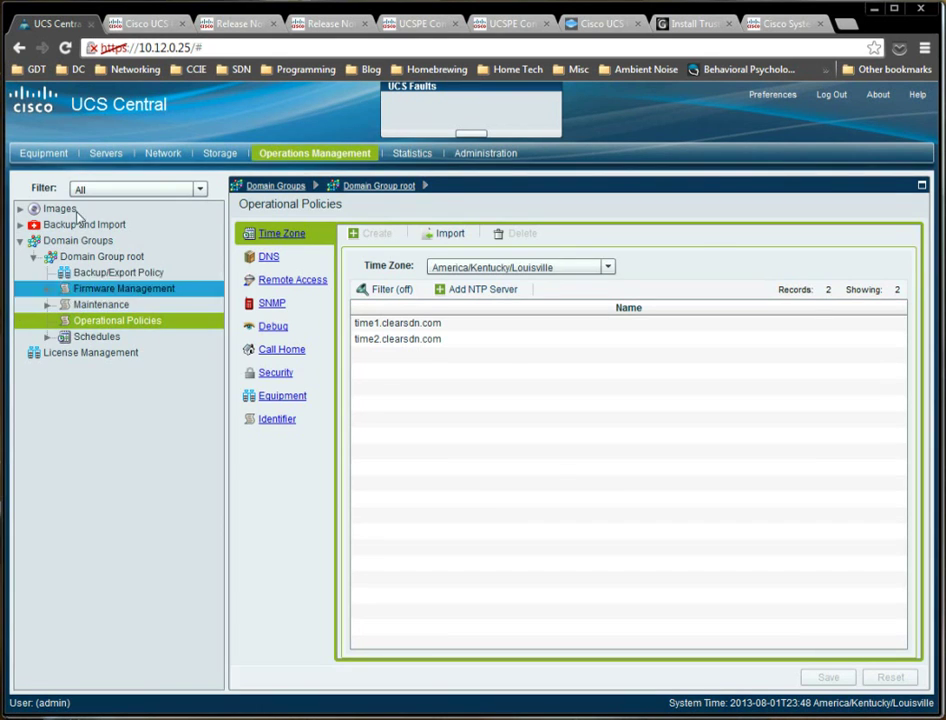
Reassign UCS-DC-2 from Ungrouped Domains to Domain Group root and confirm the move.
click(80, 628)
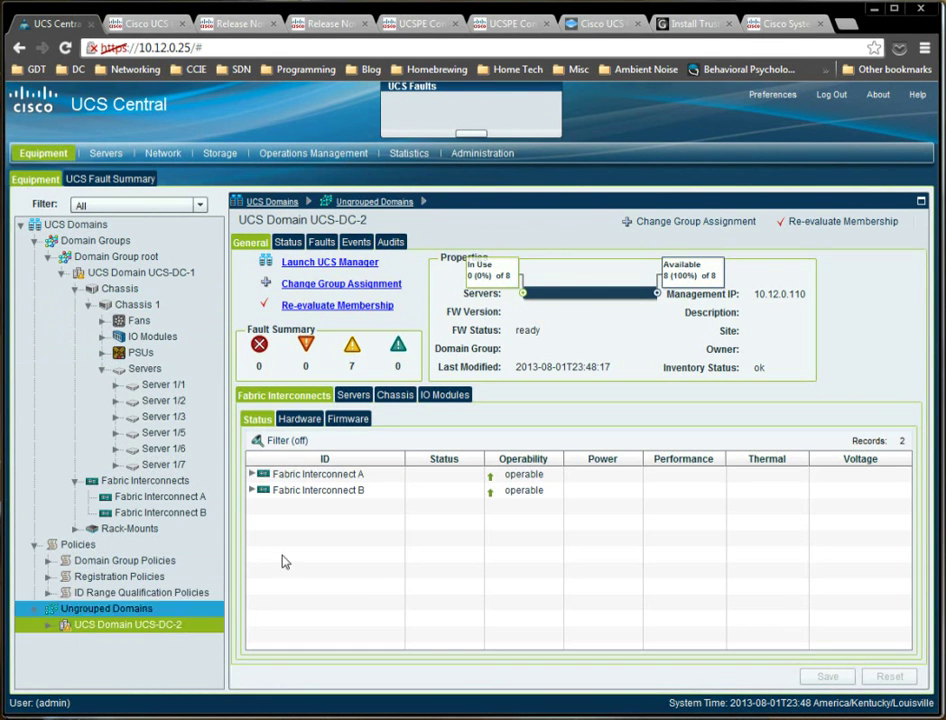
click(325, 285)
click(235, 329)
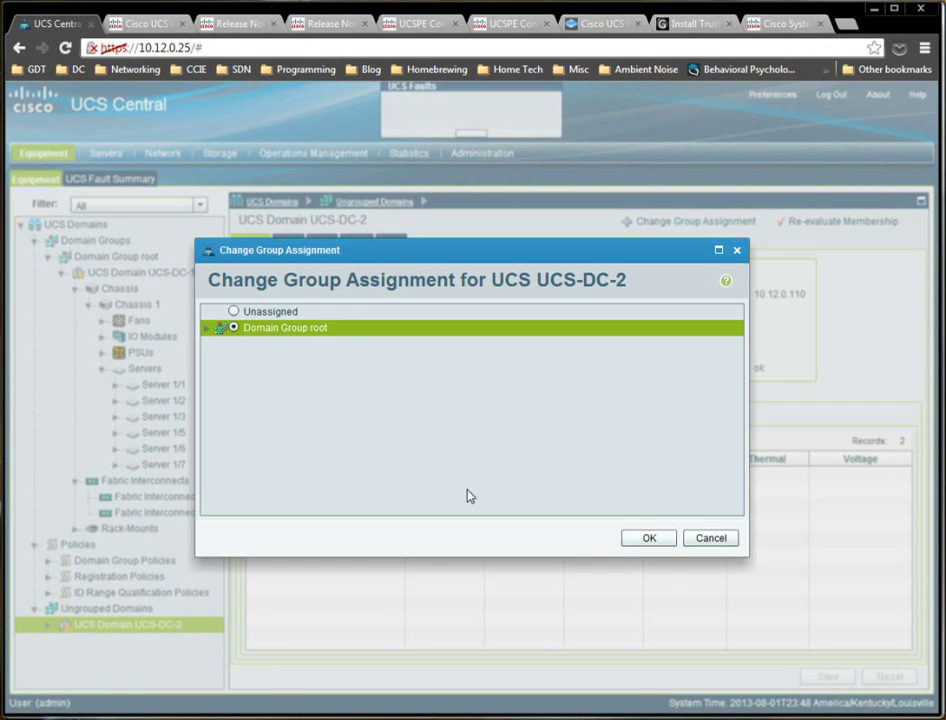
click(651, 538)
click(440, 438)
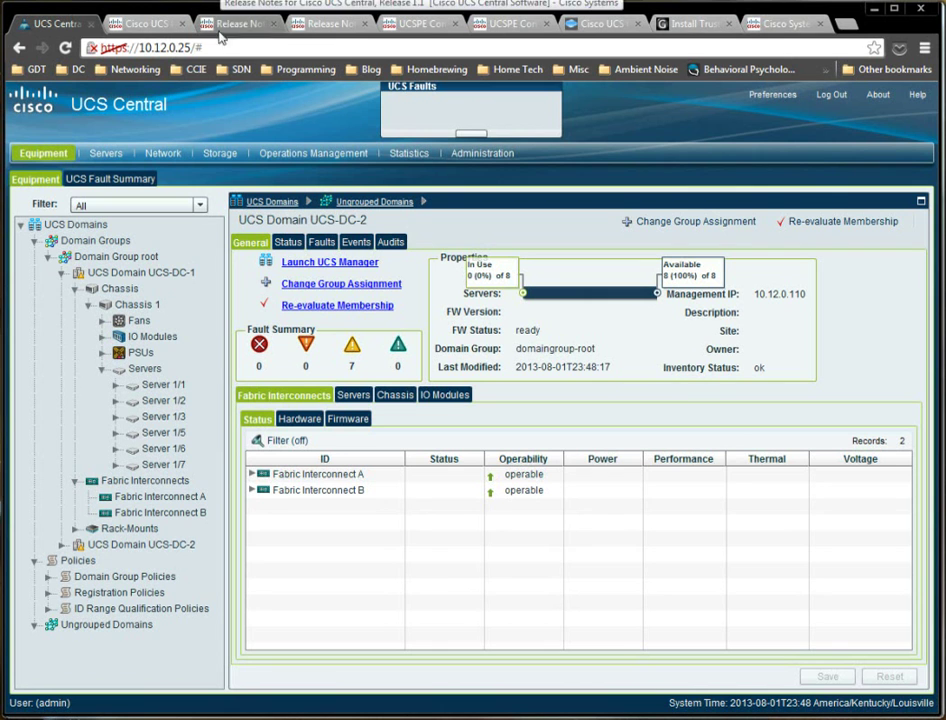
Check UCS-DC-2's NTP servers time1 and time2.clearsdn.com in UCS Manager, then return to UCS Central.
key(alt+Tab)
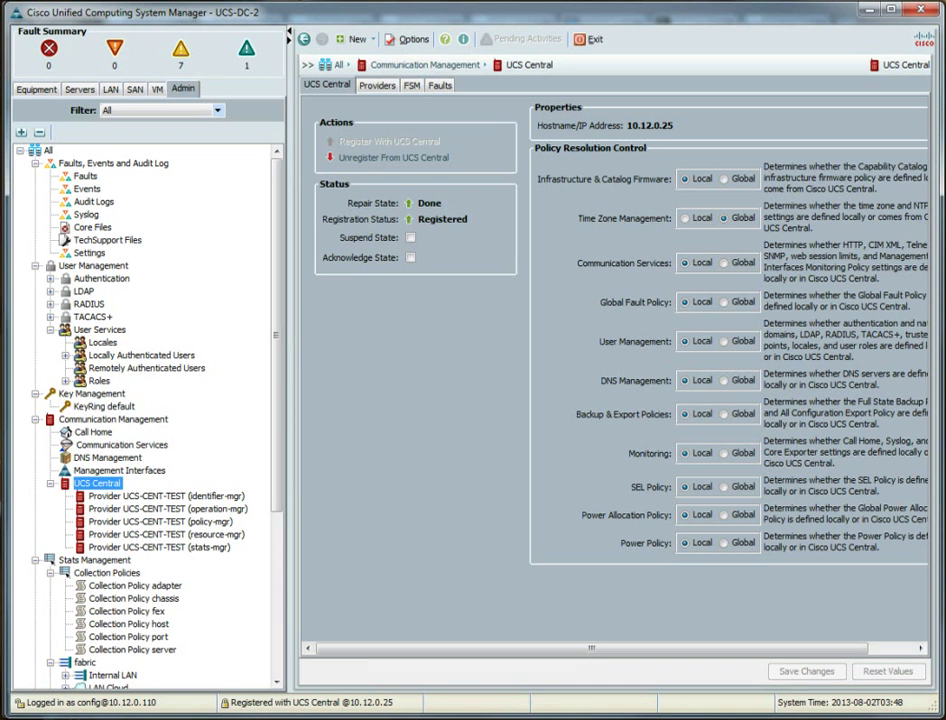
scroll(150, 640, down, 5)
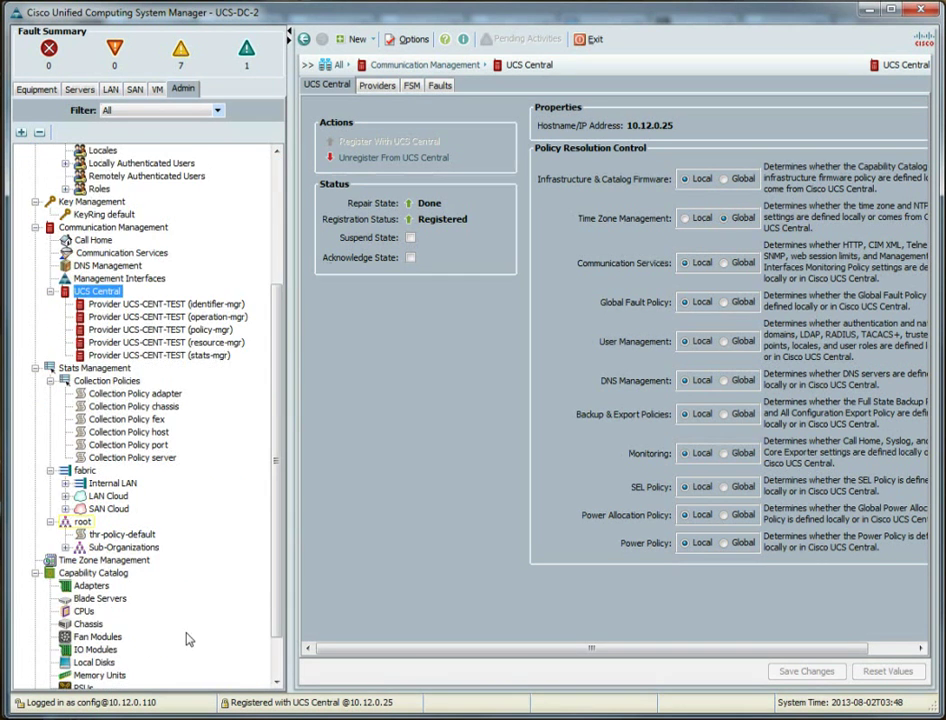
click(101, 560)
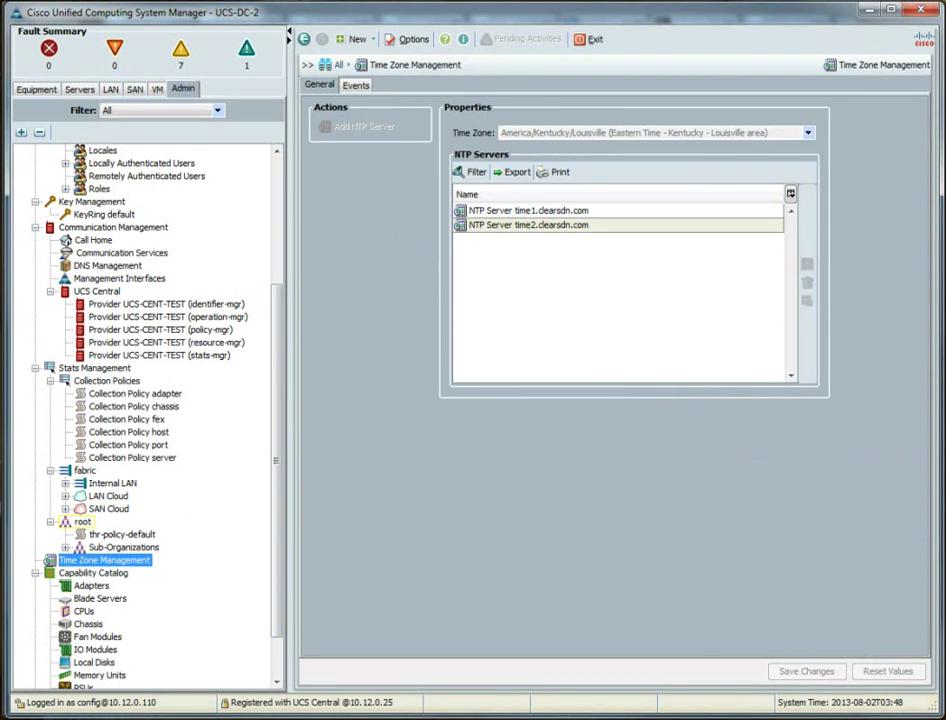
key(alt+Tab)
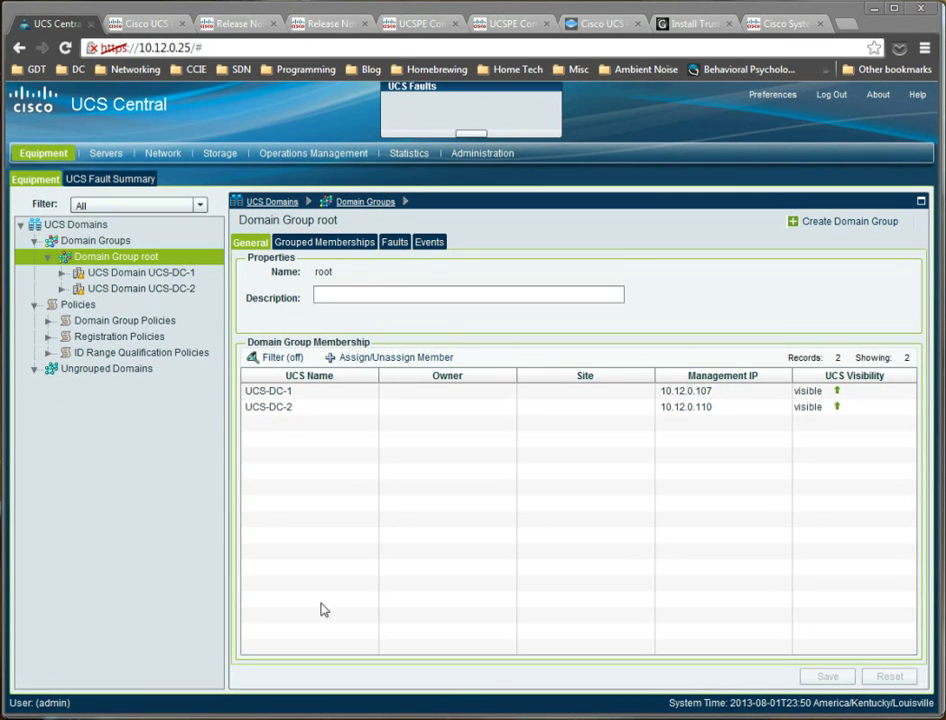
Navigate to Servers > Pools > root > UUID Suffix Pools and select global-default.
click(104, 154)
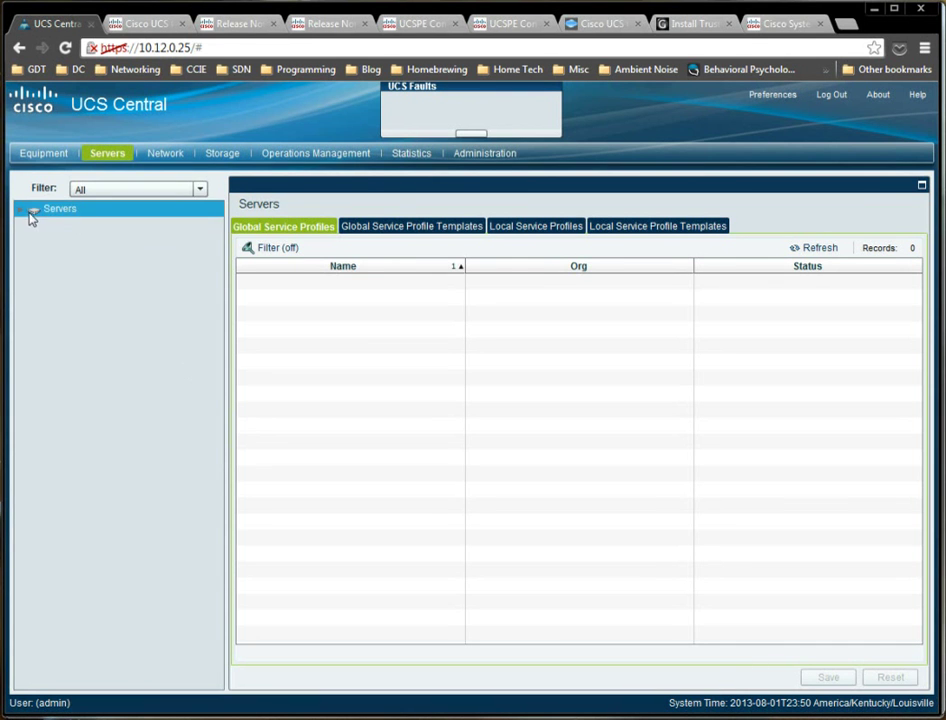
click(21, 211)
click(34, 304)
click(47, 320)
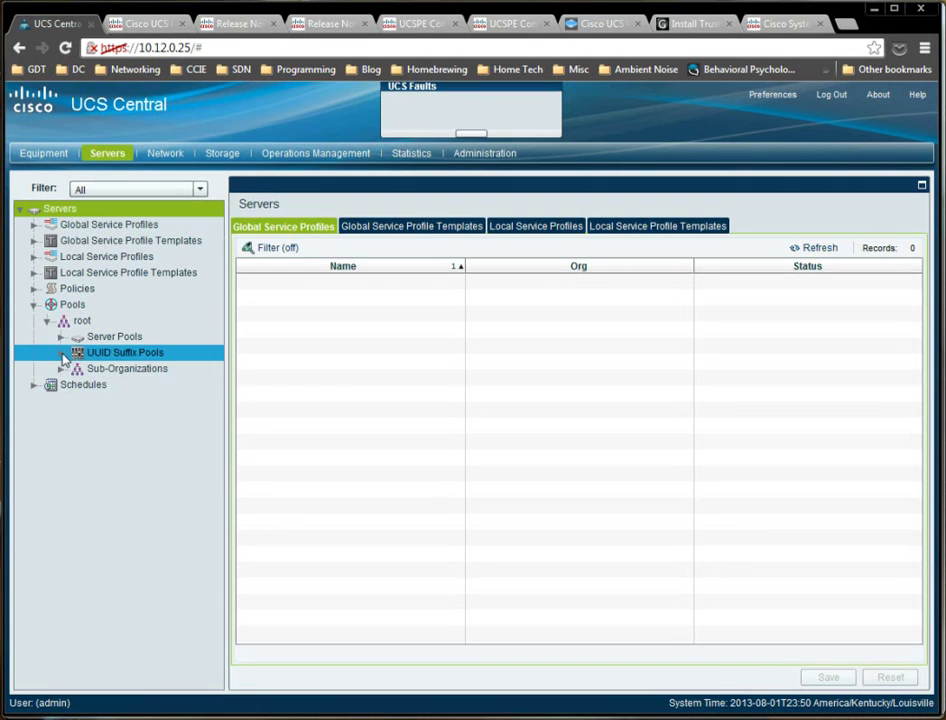
click(61, 352)
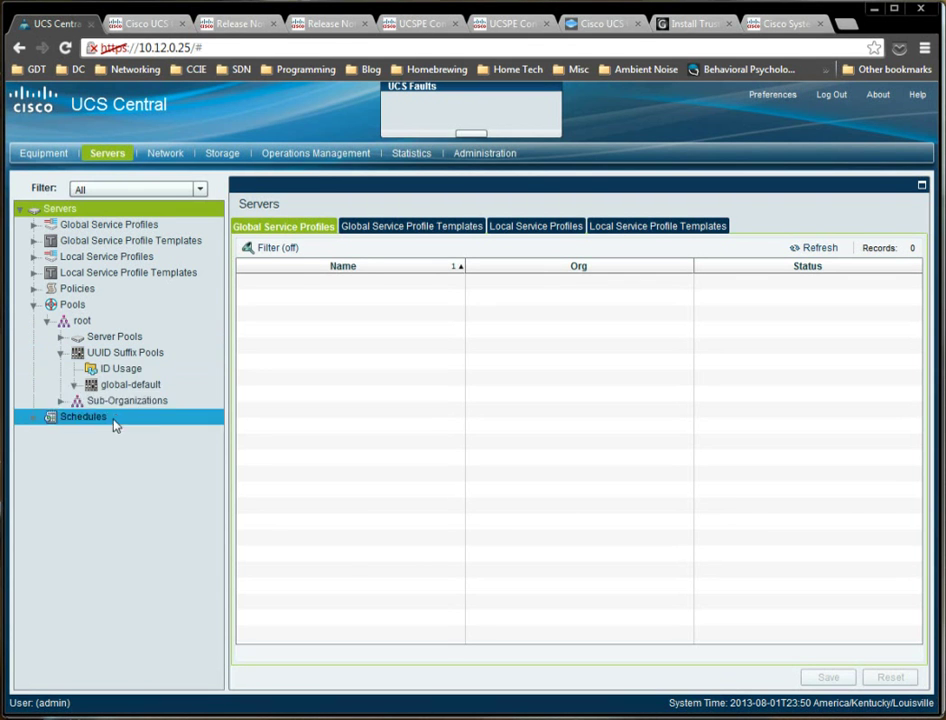
click(108, 388)
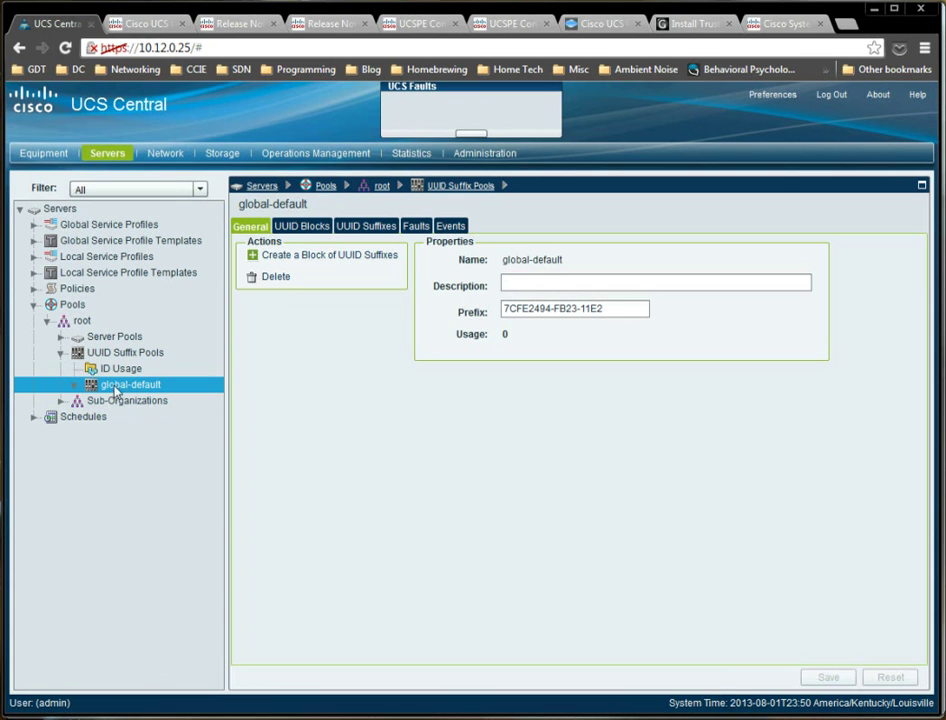
Add a block of 10 UUID suffixes to the global-default pool, then switch to UCS Manager.
right_click(121, 388)
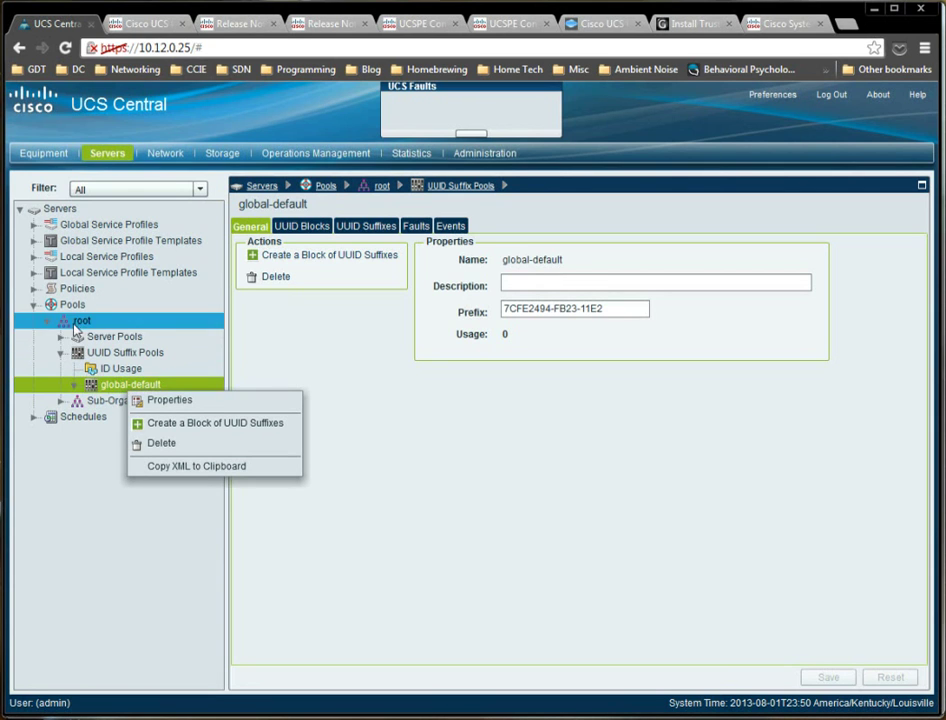
click(193, 432)
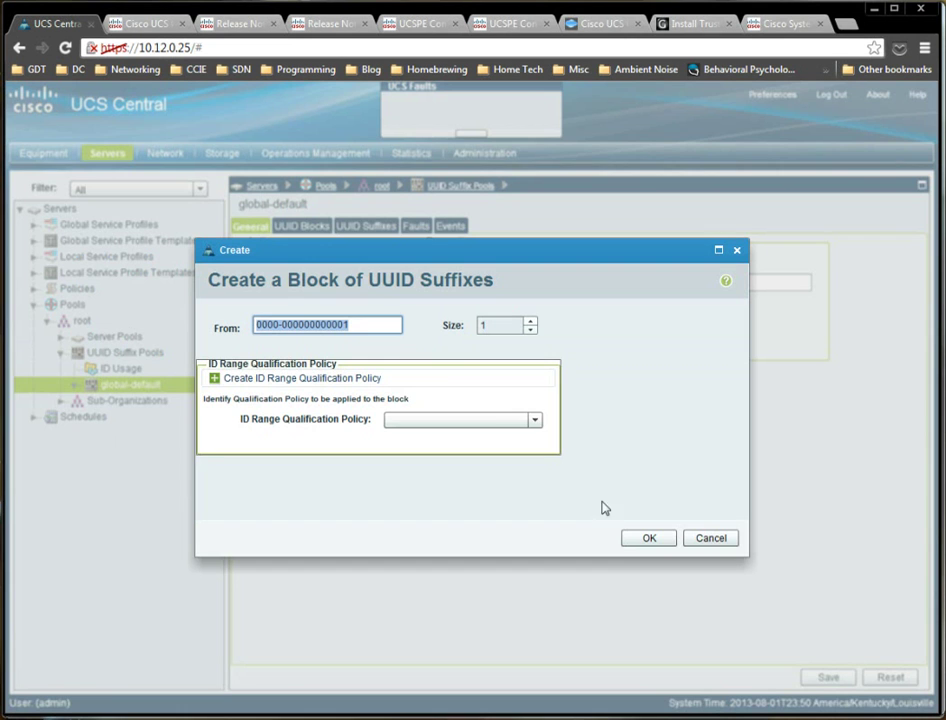
click(529, 322)
click(529, 322)
click(529, 322)
click(424, 428)
click(623, 437)
click(645, 540)
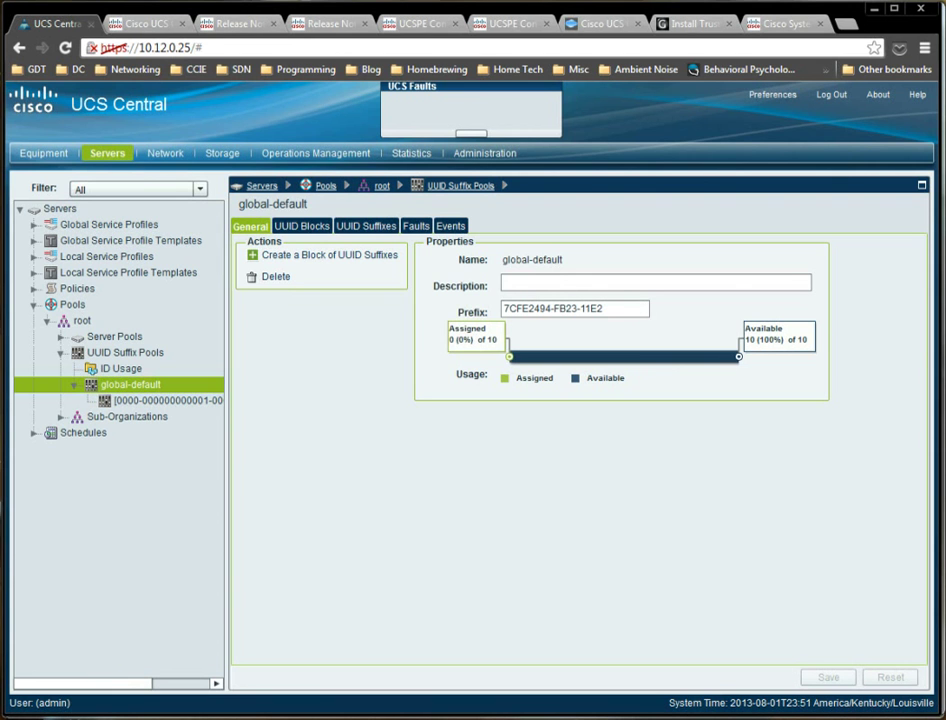
key(alt+Tab)
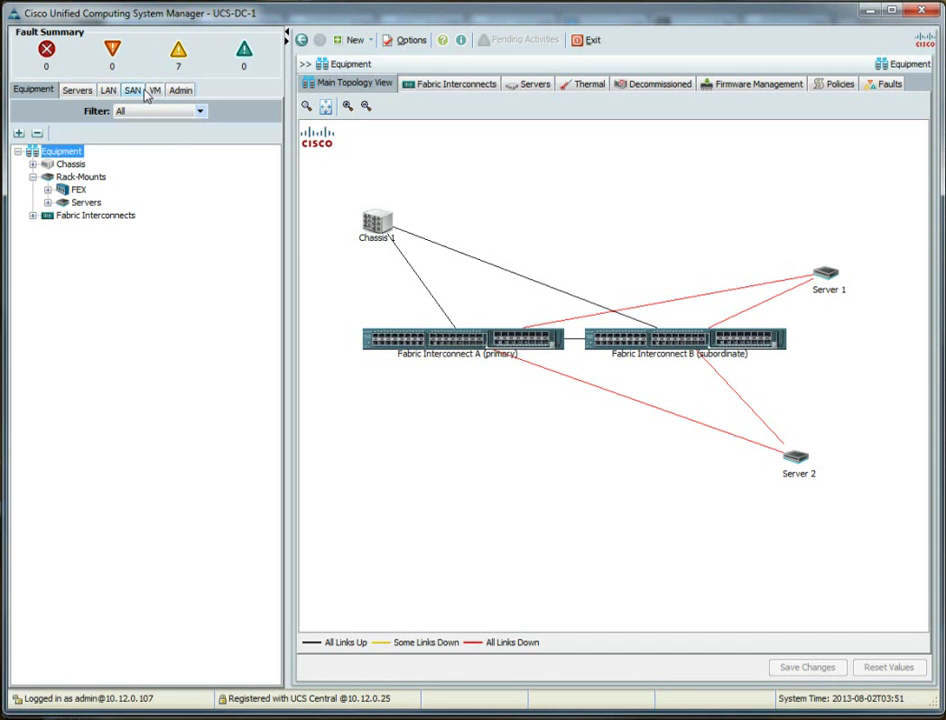
Delete the Finance sub-organization under root in UCS-DC-1's service profiles.
click(80, 91)
click(63, 190)
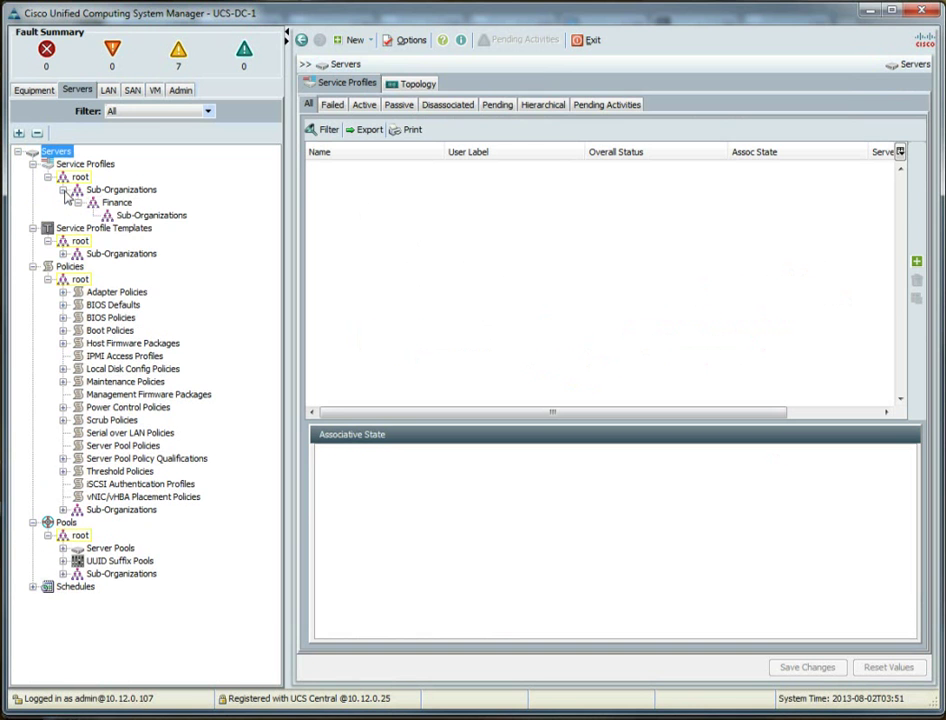
click(117, 202)
right_click(125, 202)
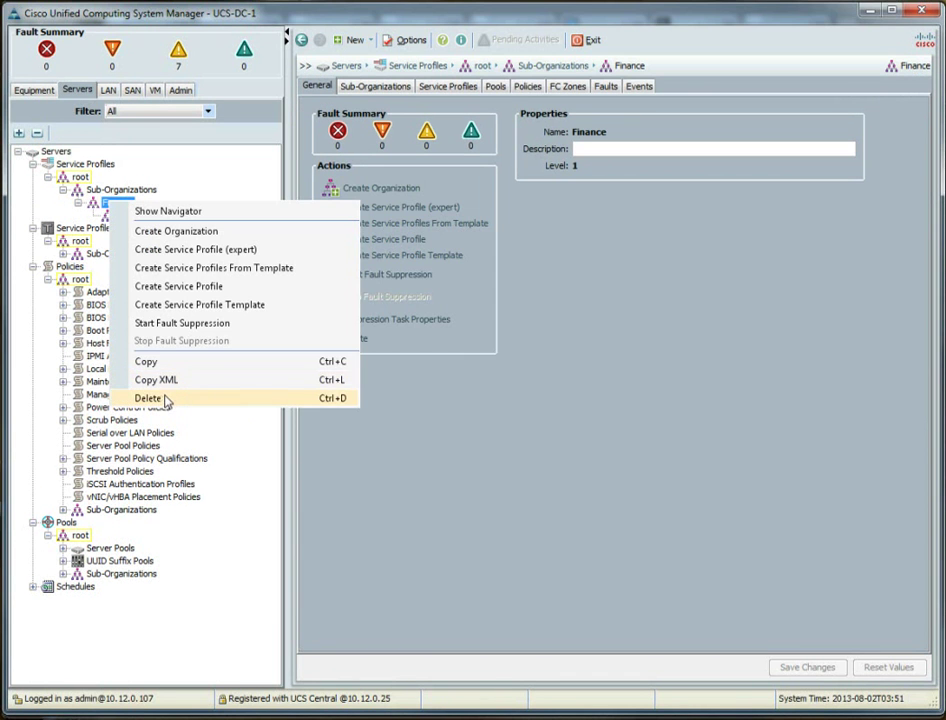
click(190, 399)
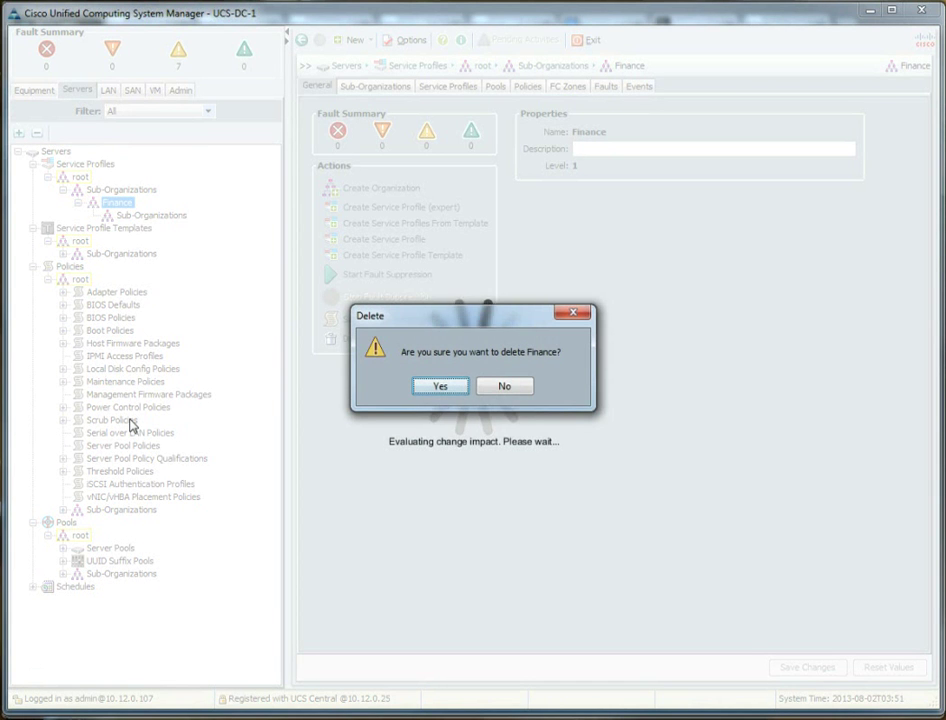
key(Return)
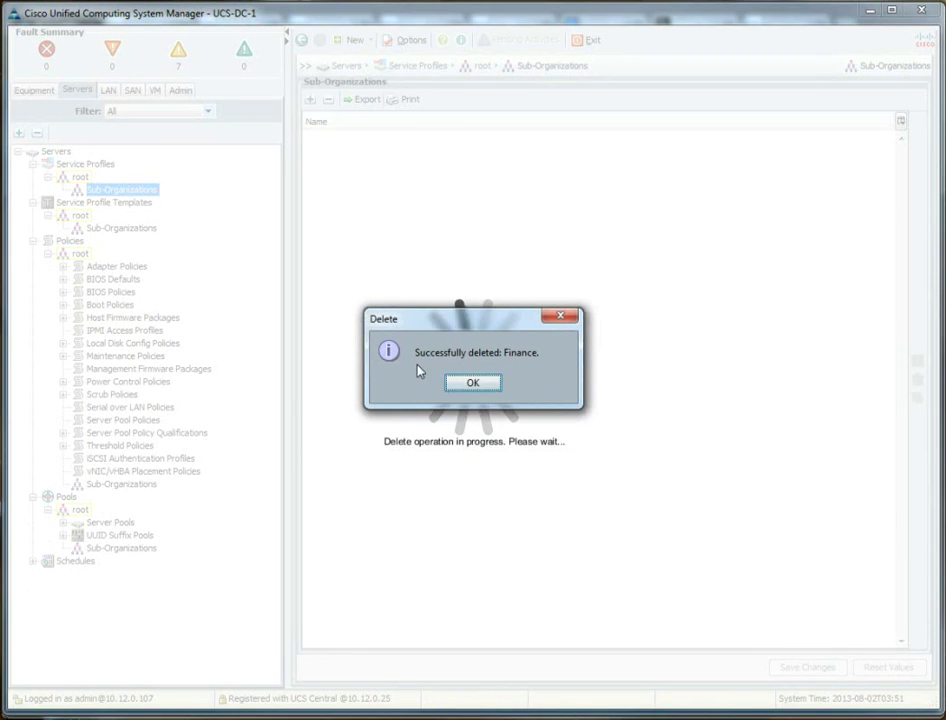
click(479, 386)
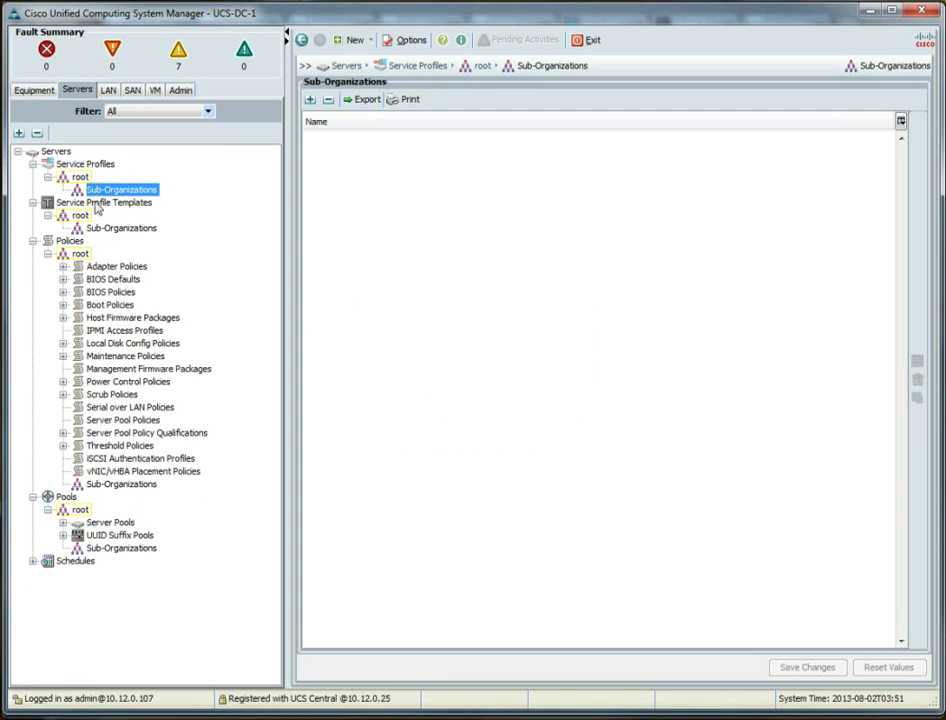
right_click(80, 177)
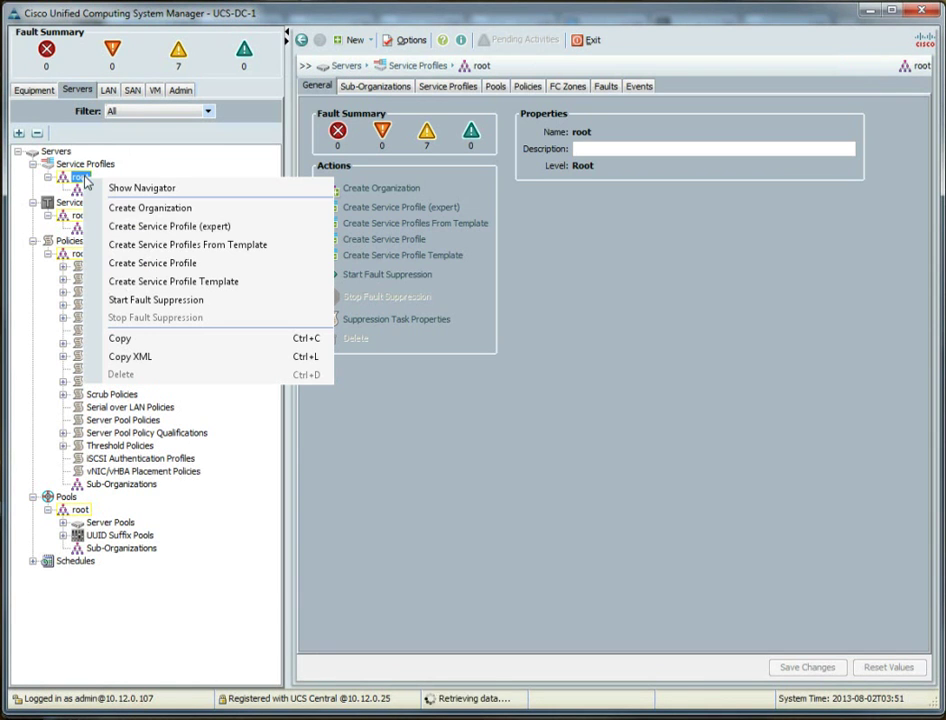
Begin an expert service profile named 'test' and browse UUID assignment to the global-default(10/10) pool.
click(157, 229)
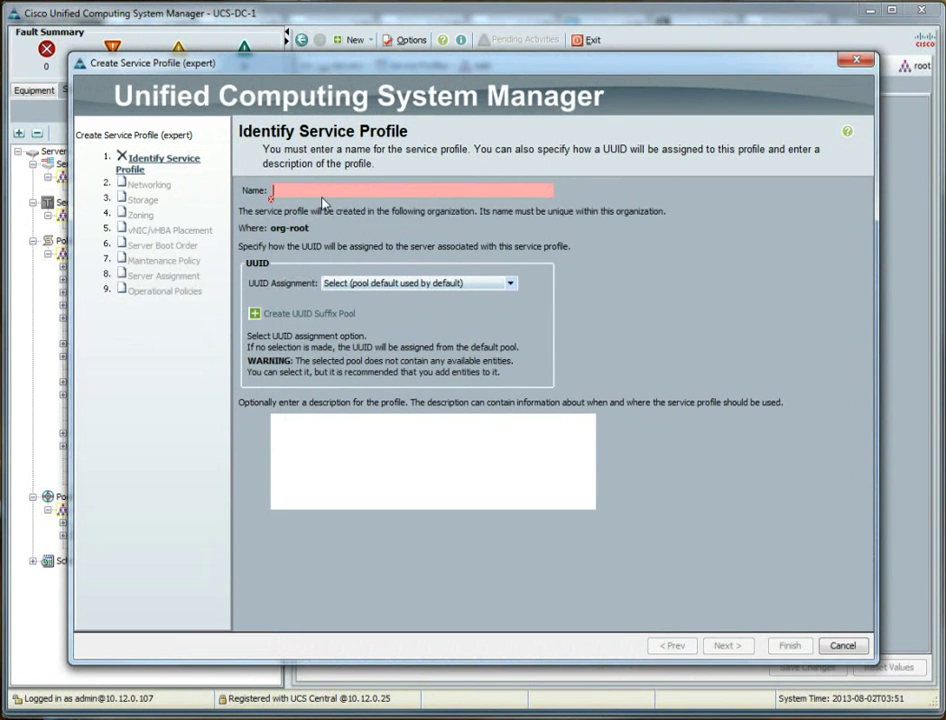
text(test)
click(338, 286)
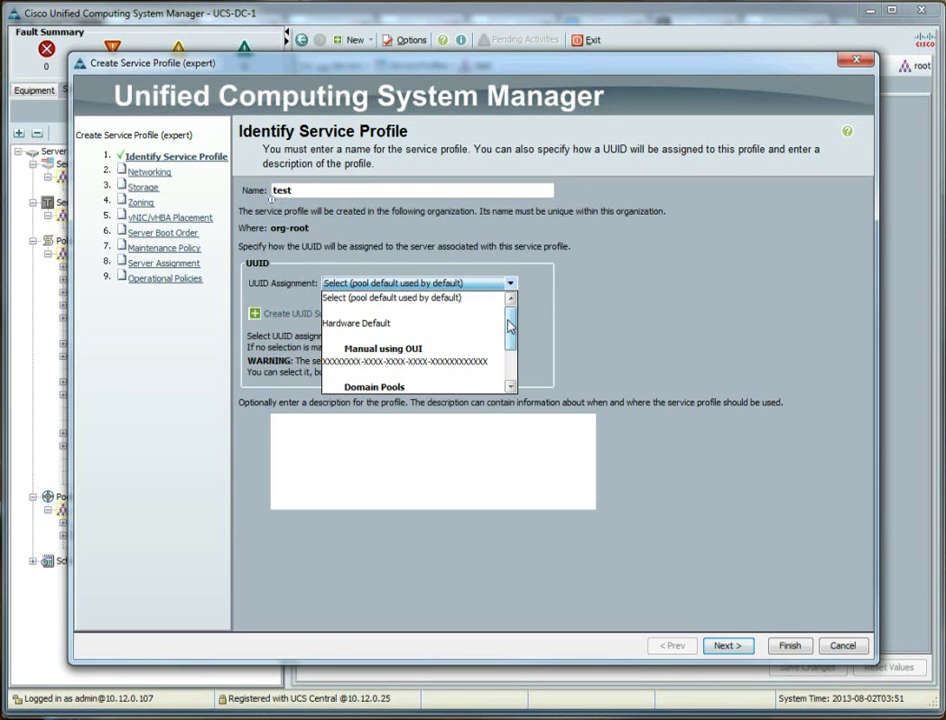
drag(511, 323, 507, 343)
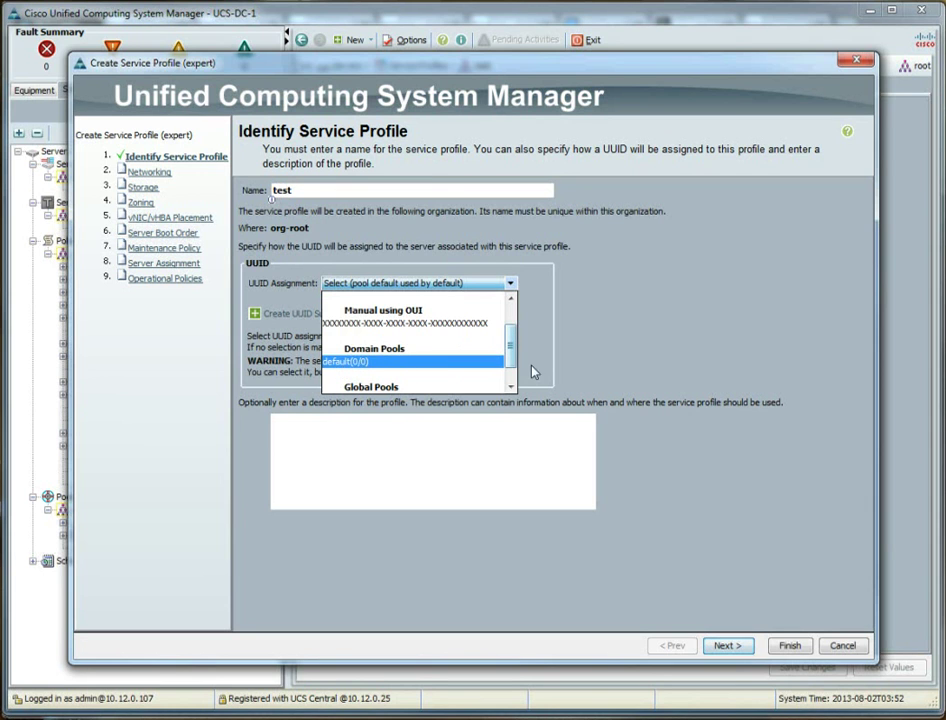
drag(509, 351, 510, 372)
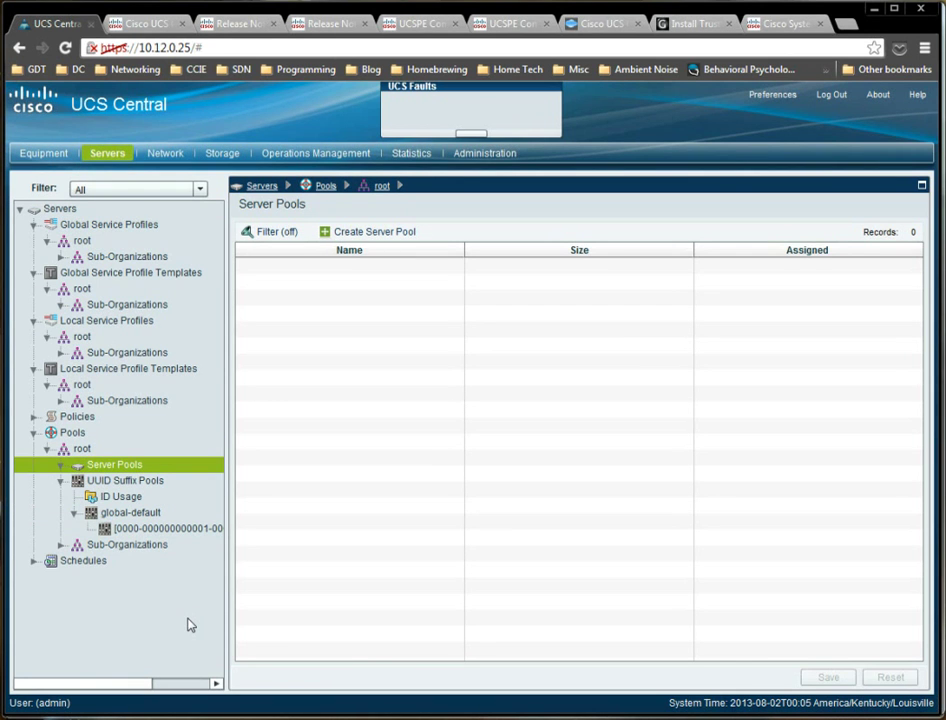
Start a server pool named 'testpool' and search servers across all UCS domains.
right_click(117, 470)
click(150, 485)
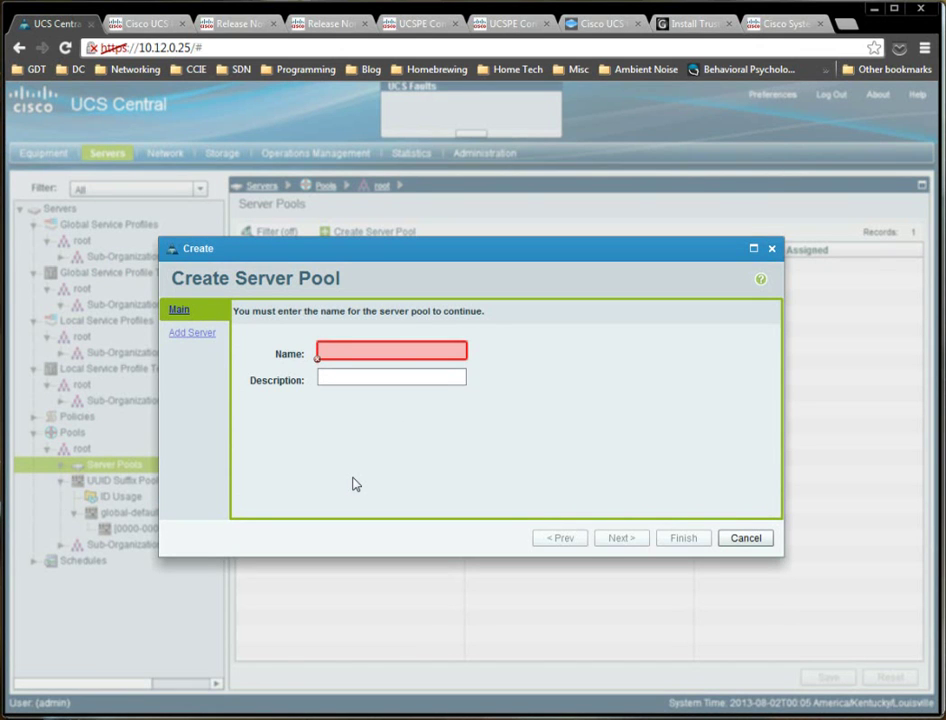
text(testpo)
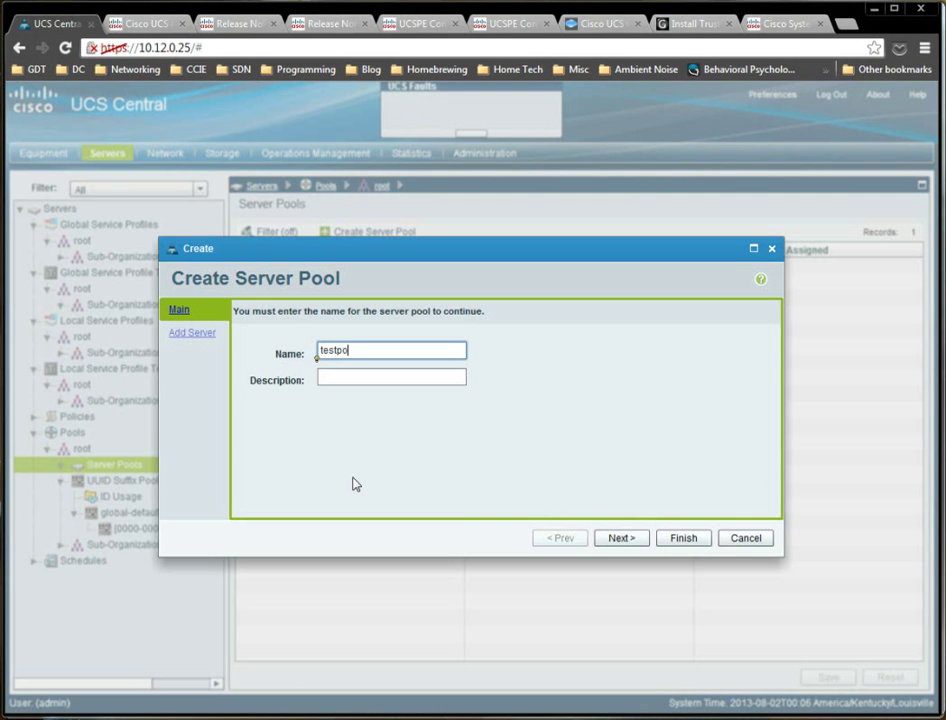
text(ol)
click(620, 540)
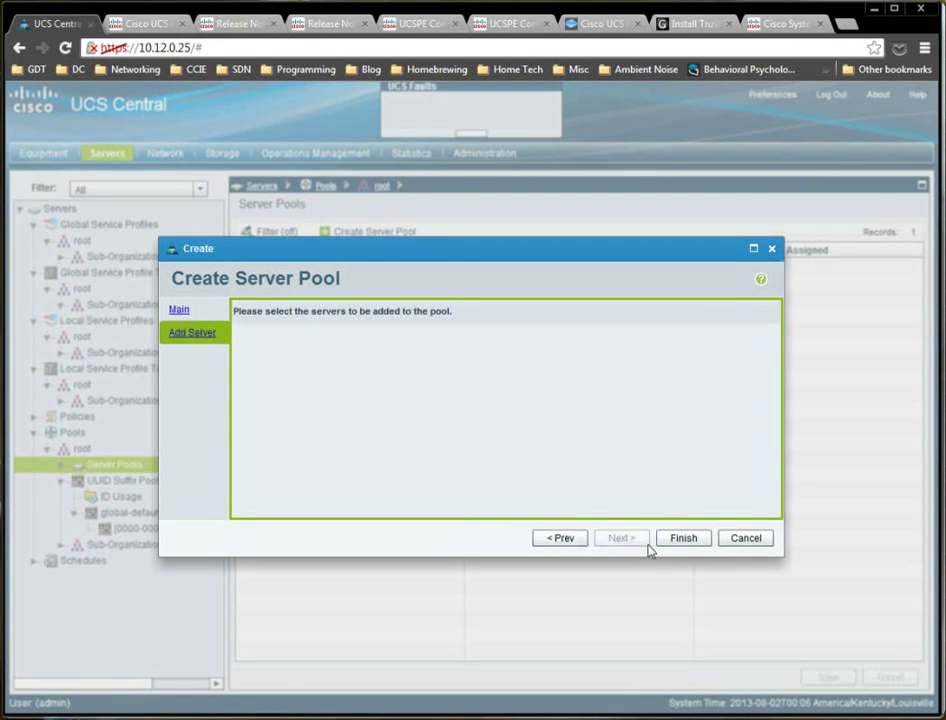
click(281, 348)
click(282, 279)
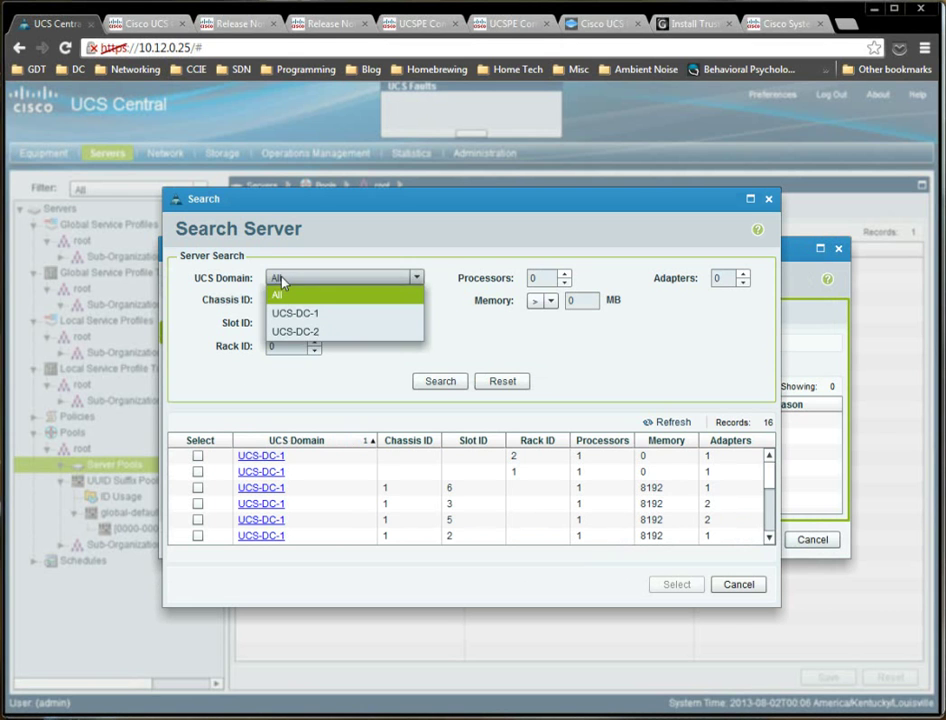
click(488, 344)
Tick the six UCS-DC-1 servers in the search results.
click(729, 489)
mouse_move(769, 472)
mouse_down()
mouse_move(766, 535)
mouse_move(769, 466)
mouse_up()
click(380, 465)
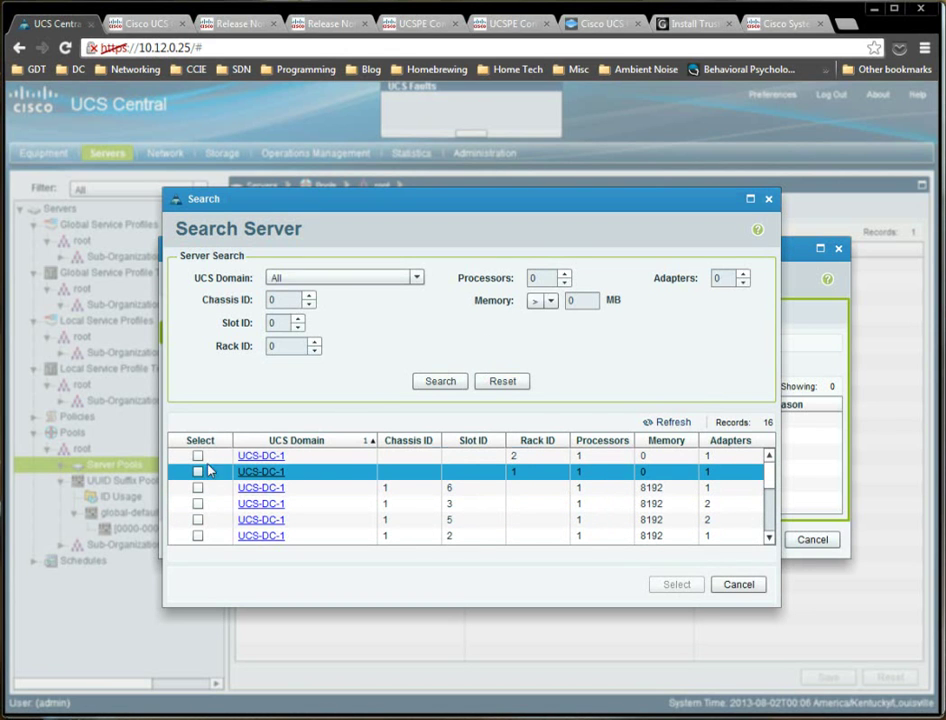
click(199, 457)
click(198, 456)
click(198, 471)
click(198, 487)
click(198, 503)
click(198, 520)
click(198, 535)
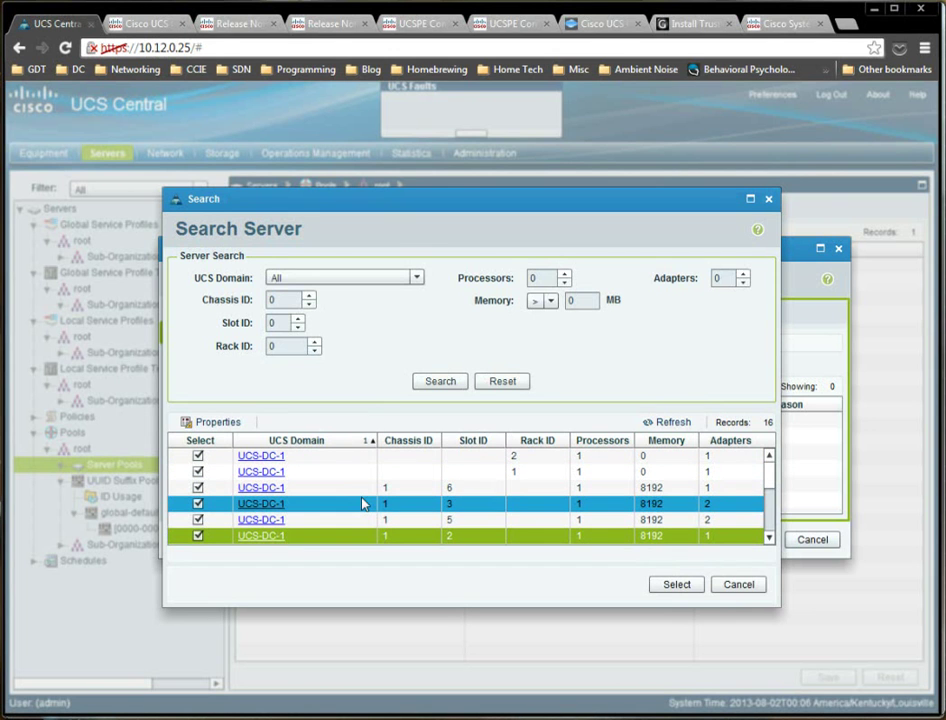
Add the six servers to testpool, finish, and check the pool's Servers tab.
click(664, 585)
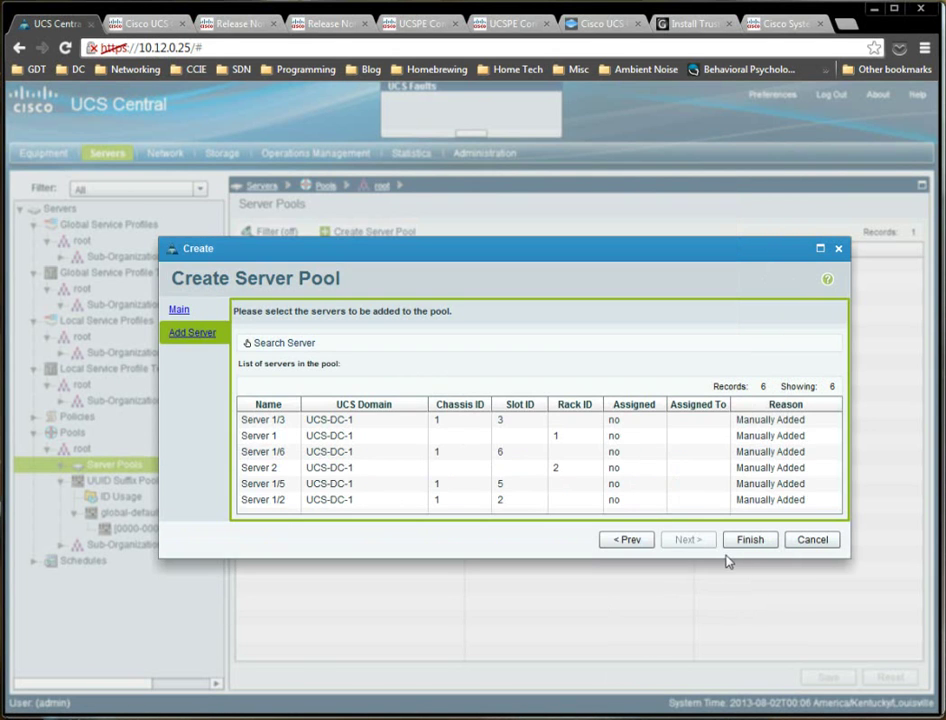
click(749, 540)
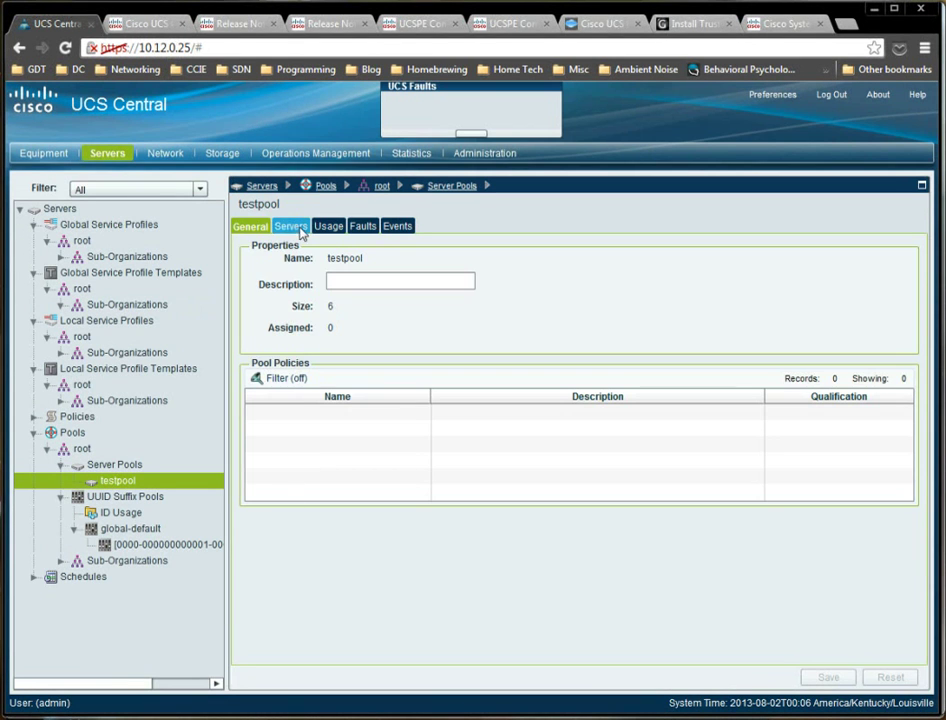
click(296, 227)
click(248, 229)
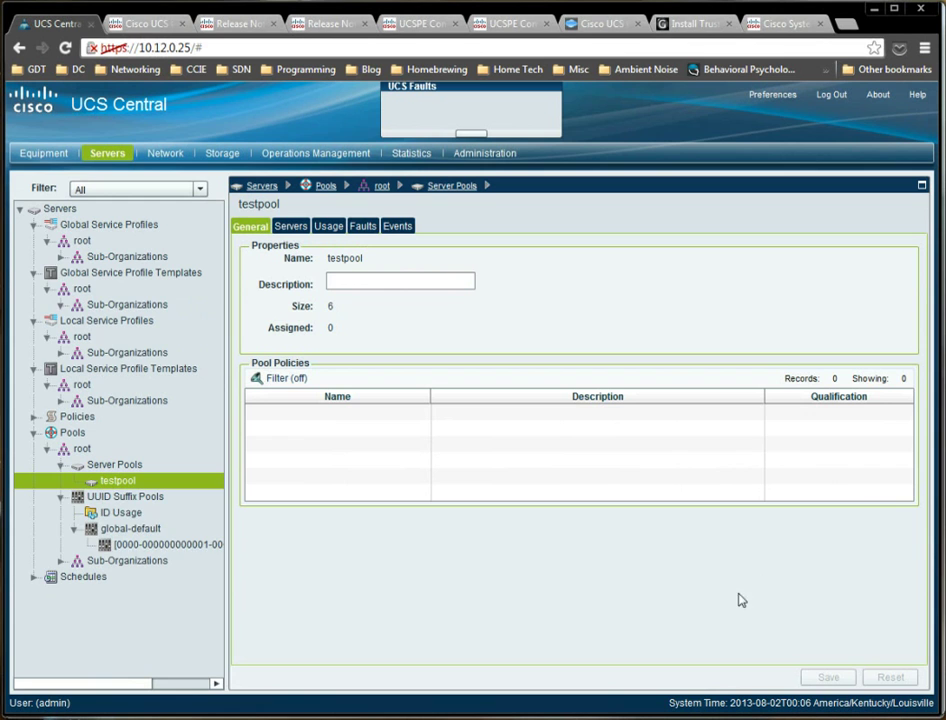
Start updating template 'test_spt' under the global templates root, drawing UUIDs from global-default.
click(97, 291)
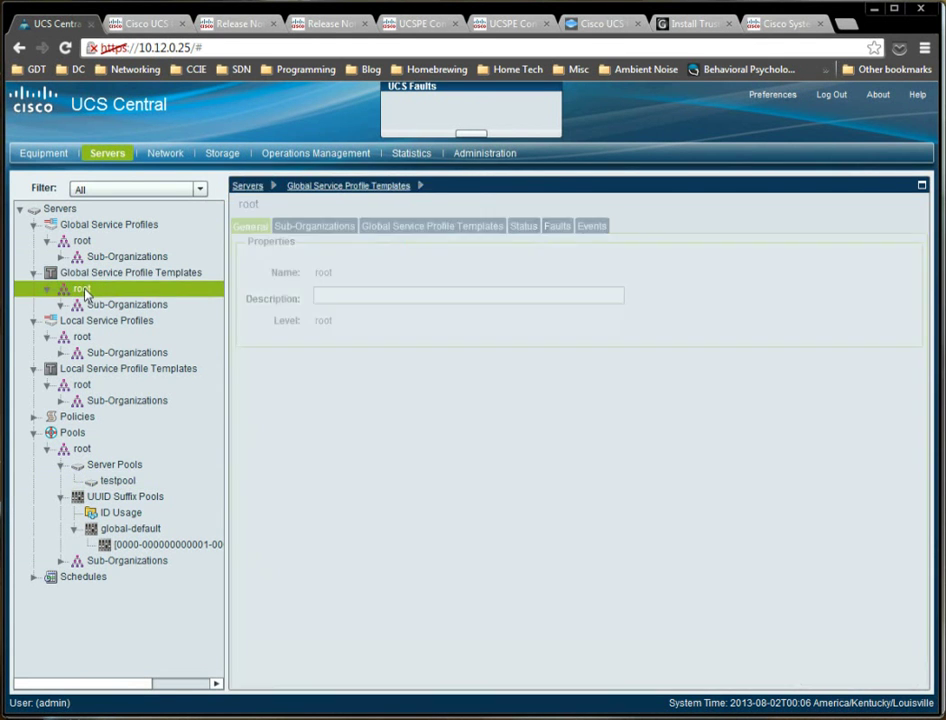
right_click(97, 293)
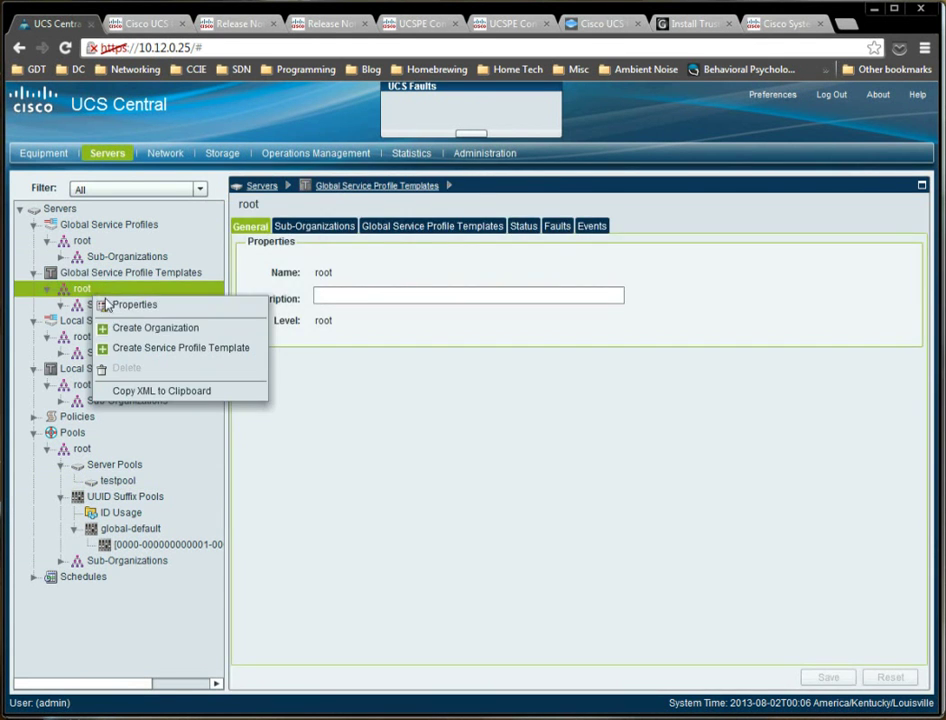
click(153, 357)
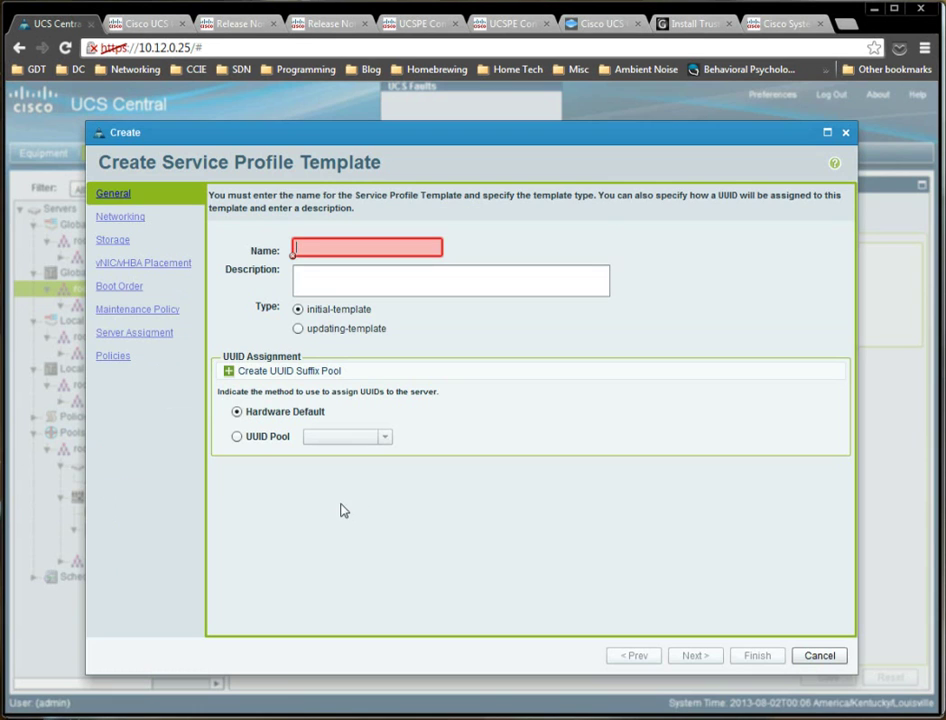
text(test)
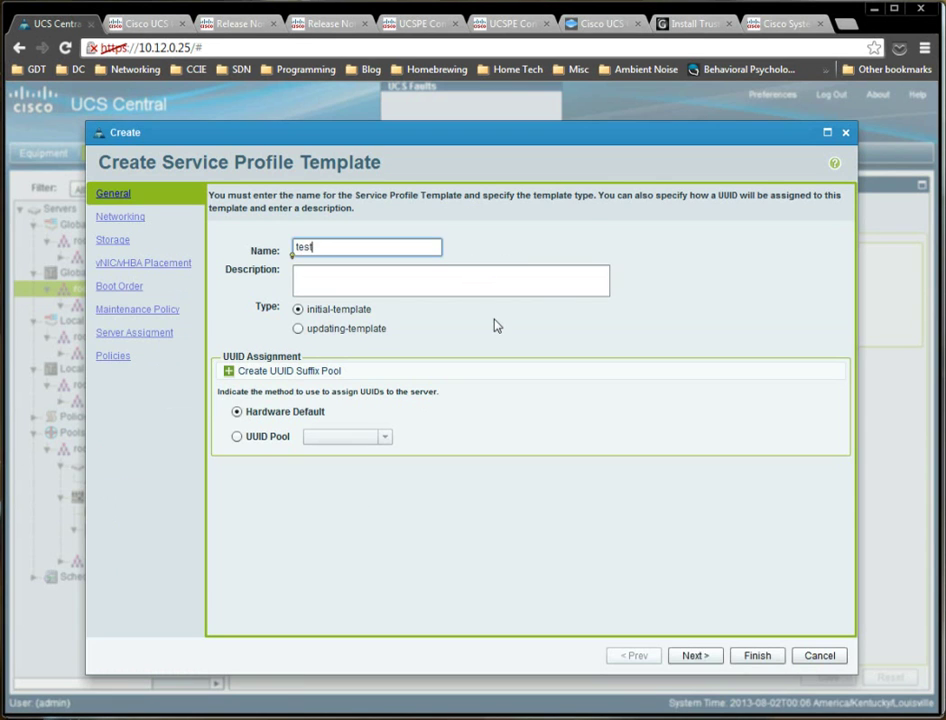
text(_spt)
click(298, 330)
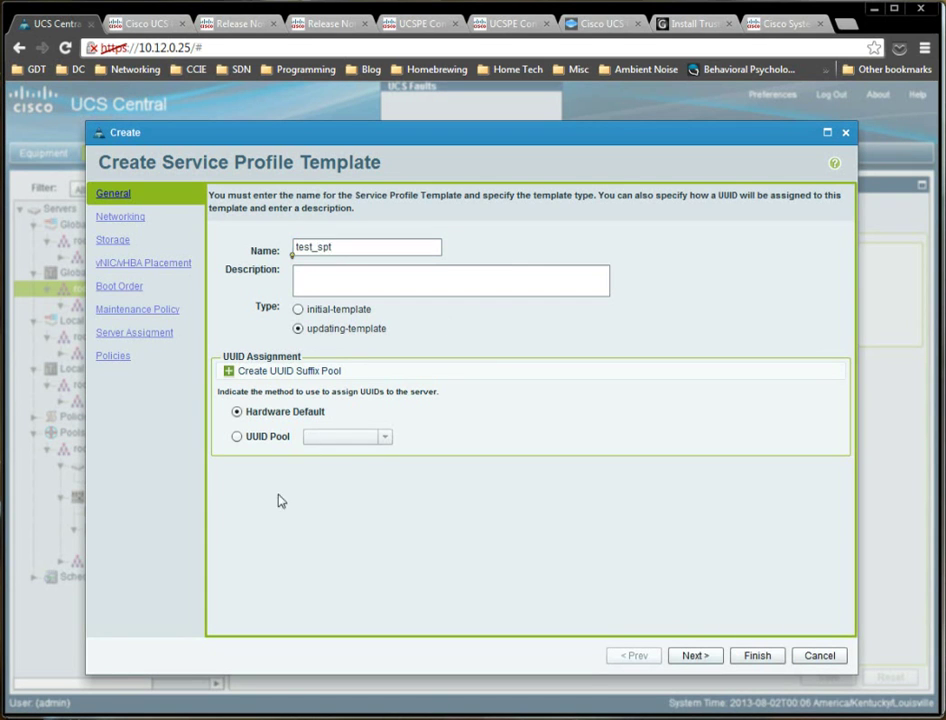
click(237, 437)
click(360, 437)
click(372, 458)
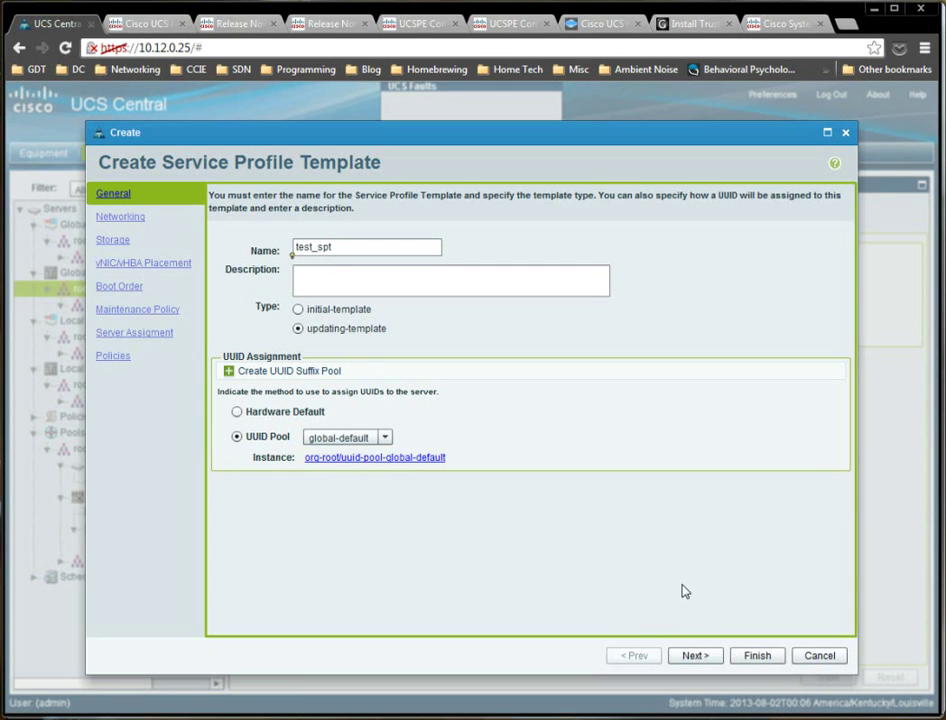
Give the template no vNICs and no vHBAs.
click(697, 655)
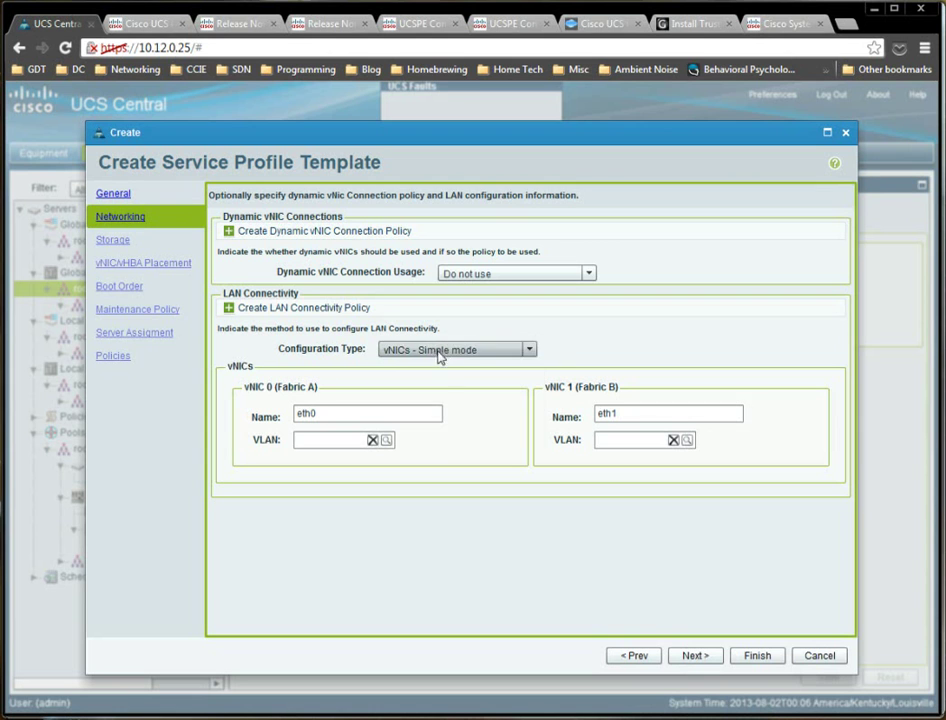
click(458, 351)
click(410, 440)
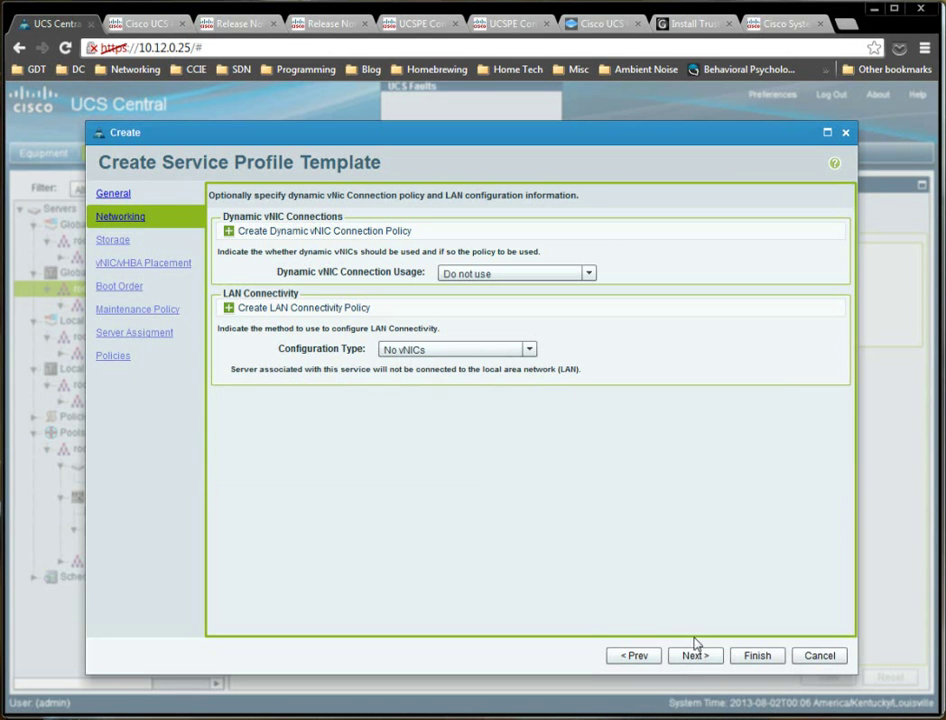
click(697, 655)
click(435, 372)
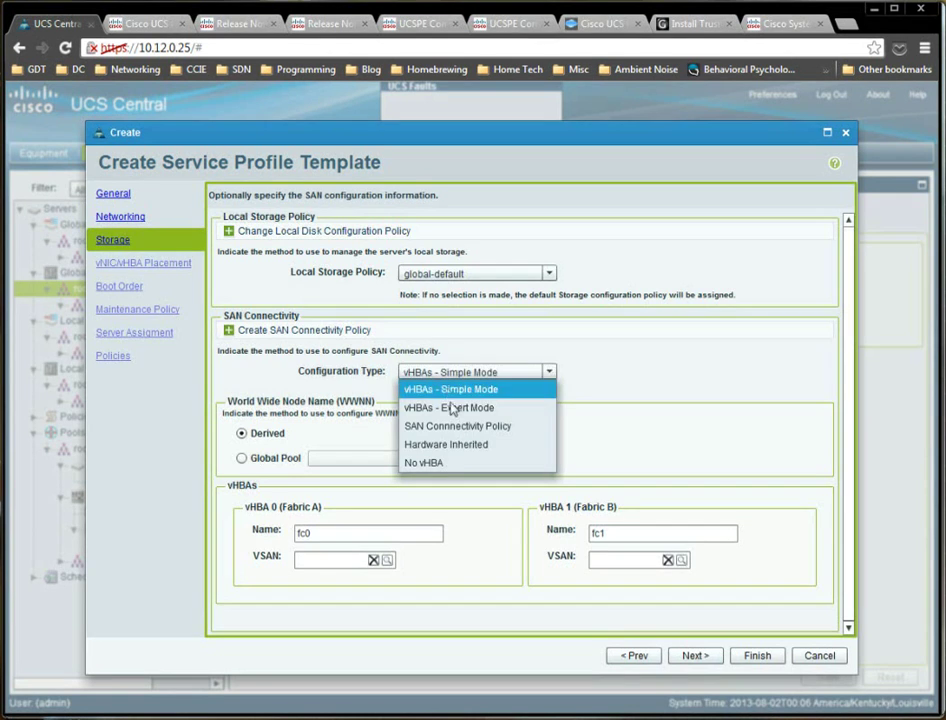
click(441, 465)
click(705, 657)
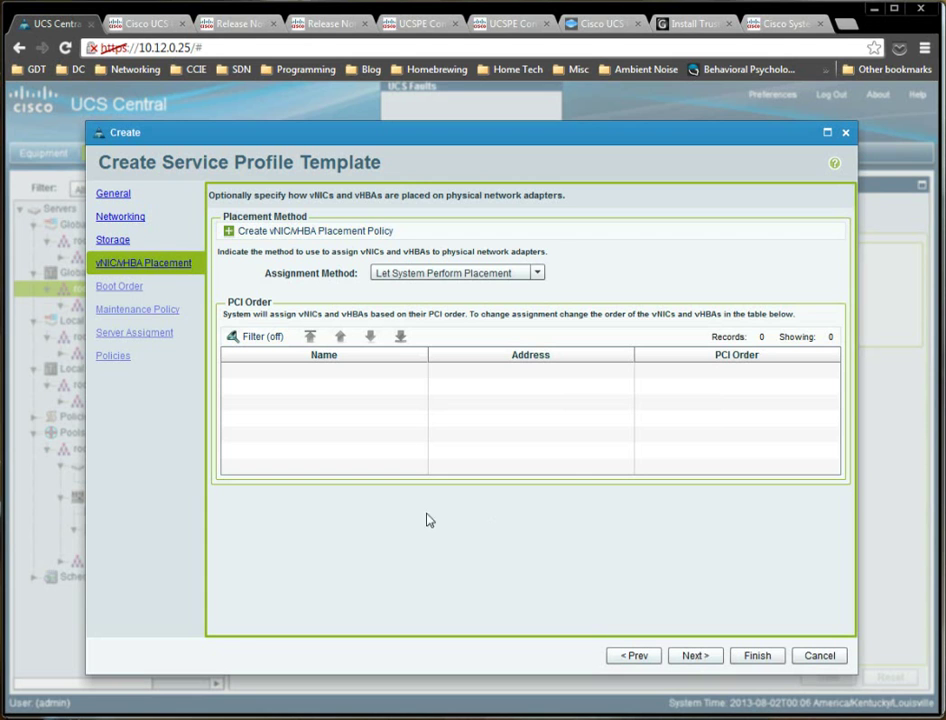
Set the template's boot configuration to Local.
click(697, 665)
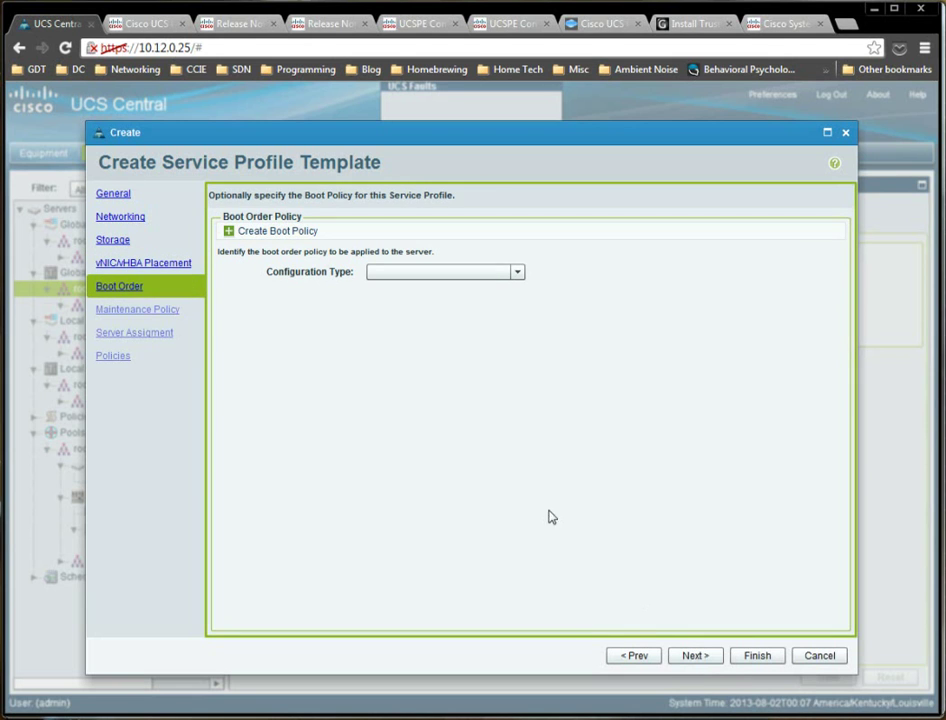
click(422, 271)
click(440, 328)
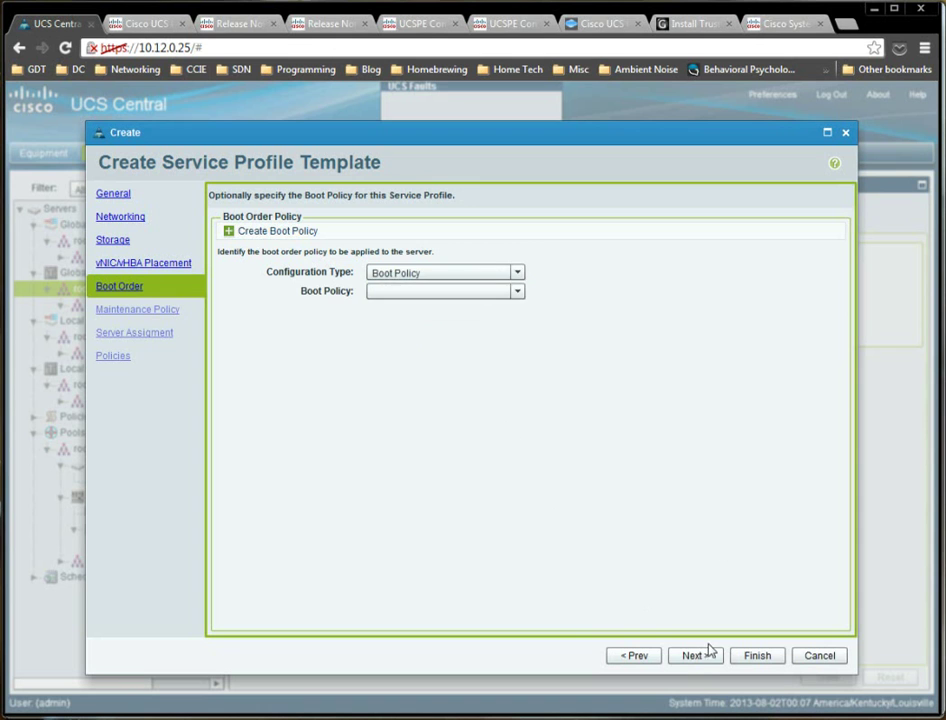
click(405, 272)
click(412, 310)
click(697, 657)
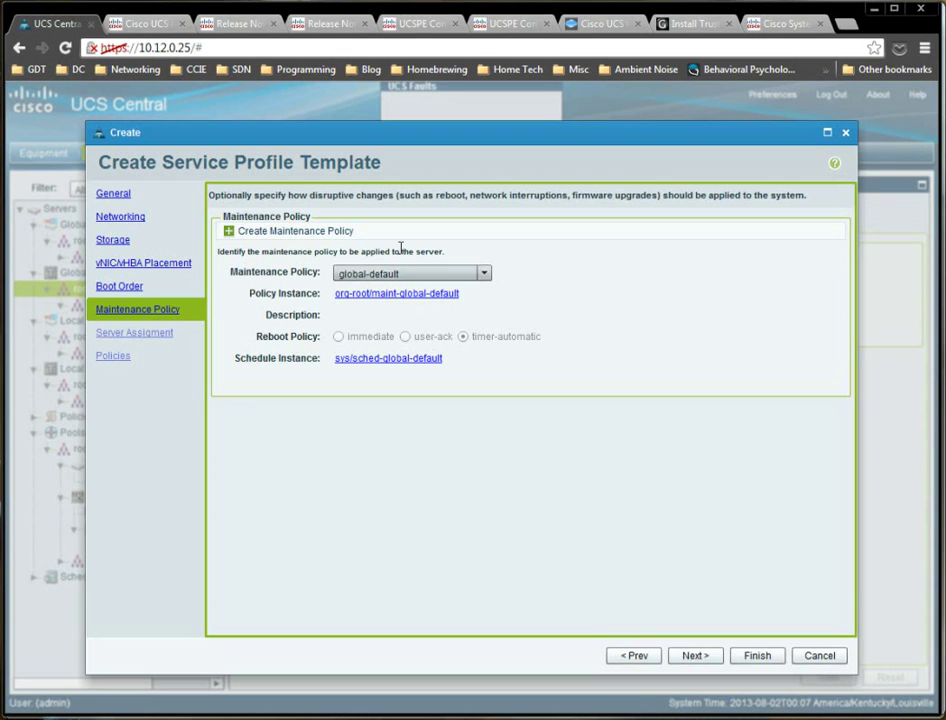
Assign servers from pool testpool and finish creating the template.
click(694, 656)
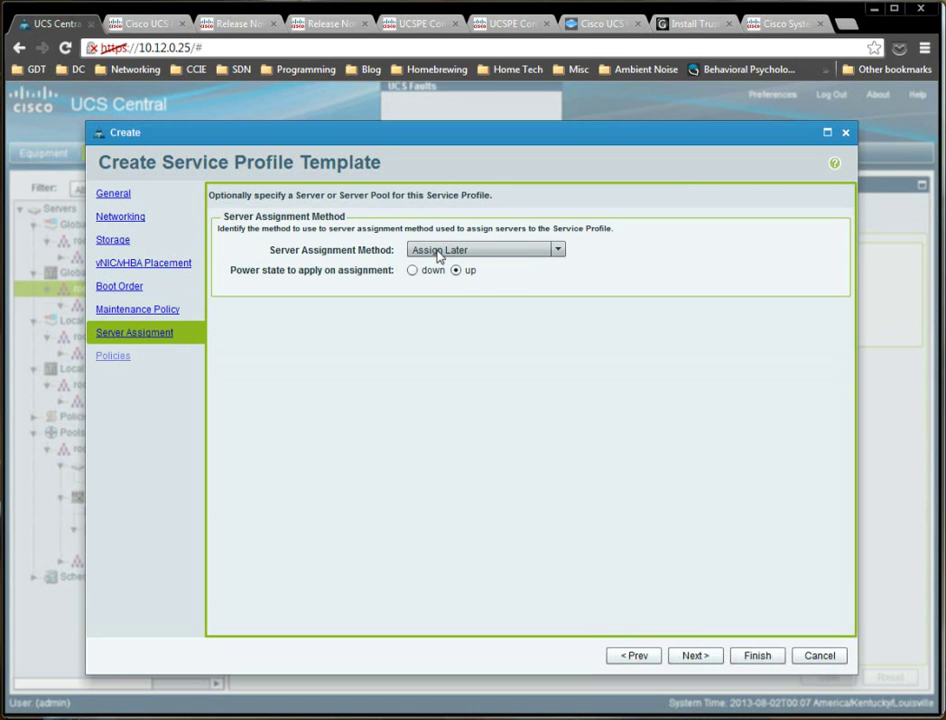
click(438, 252)
click(453, 287)
click(407, 362)
click(395, 399)
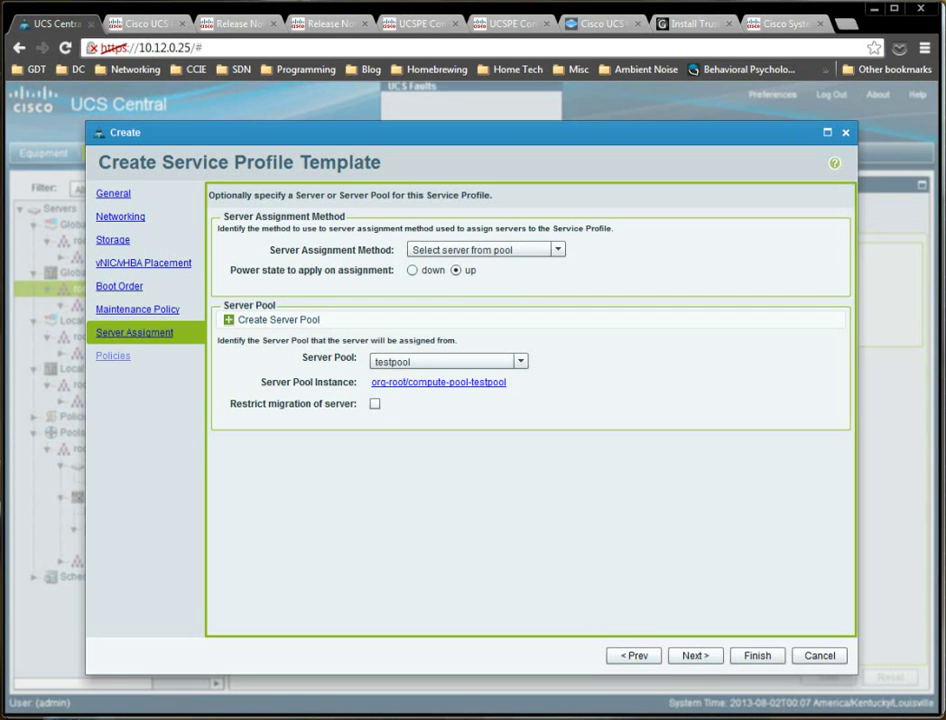
click(695, 656)
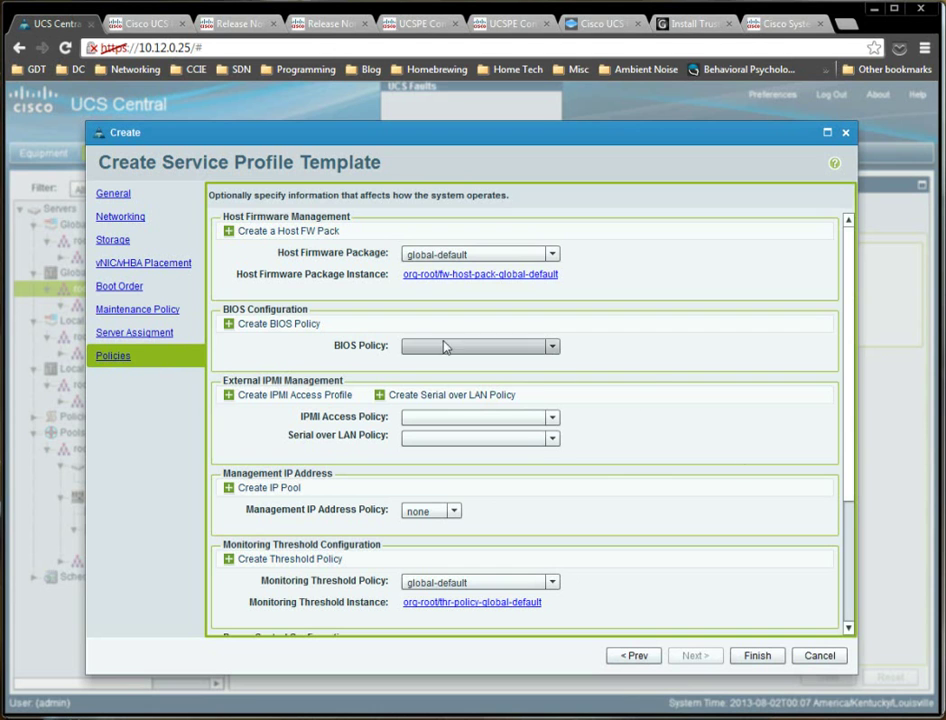
click(755, 656)
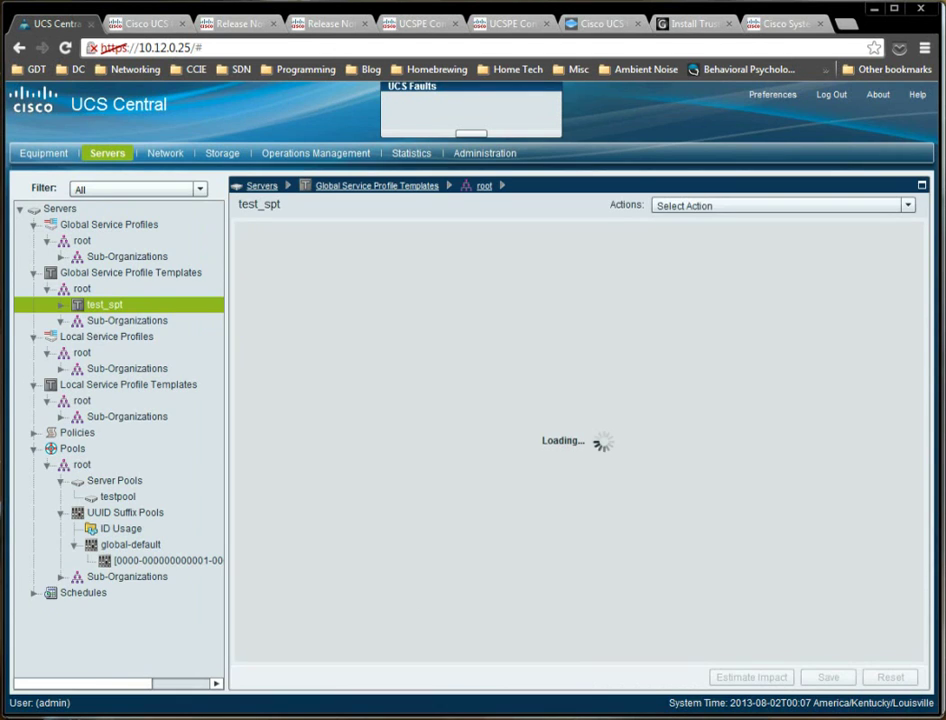
Expand test_spt and inspect the action menus of the Local and Global Service Profiles roots.
click(61, 306)
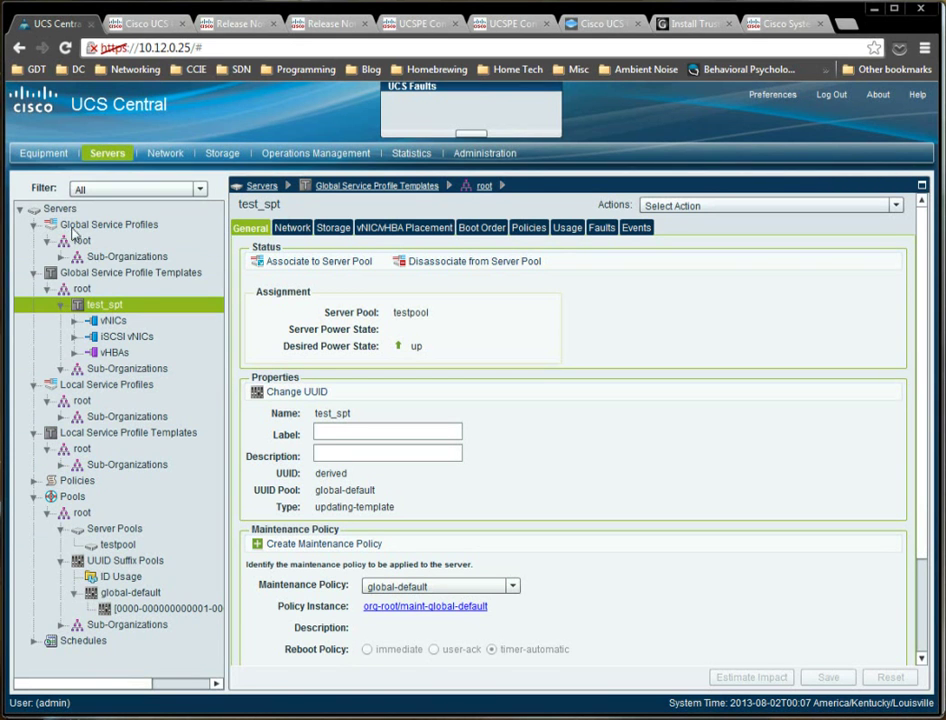
click(101, 400)
right_click(96, 401)
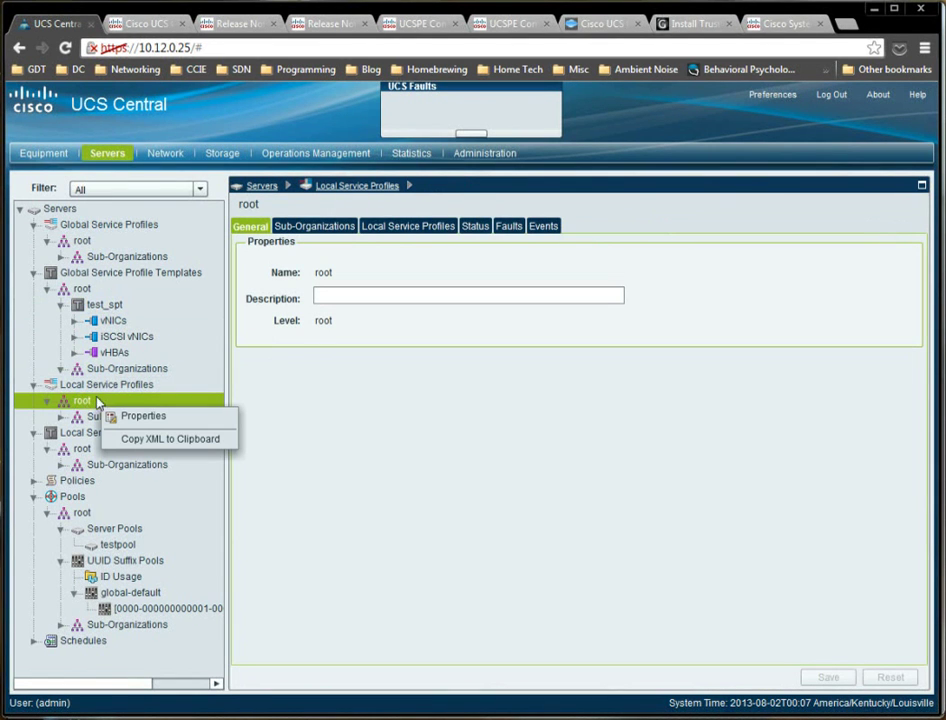
key(Escape)
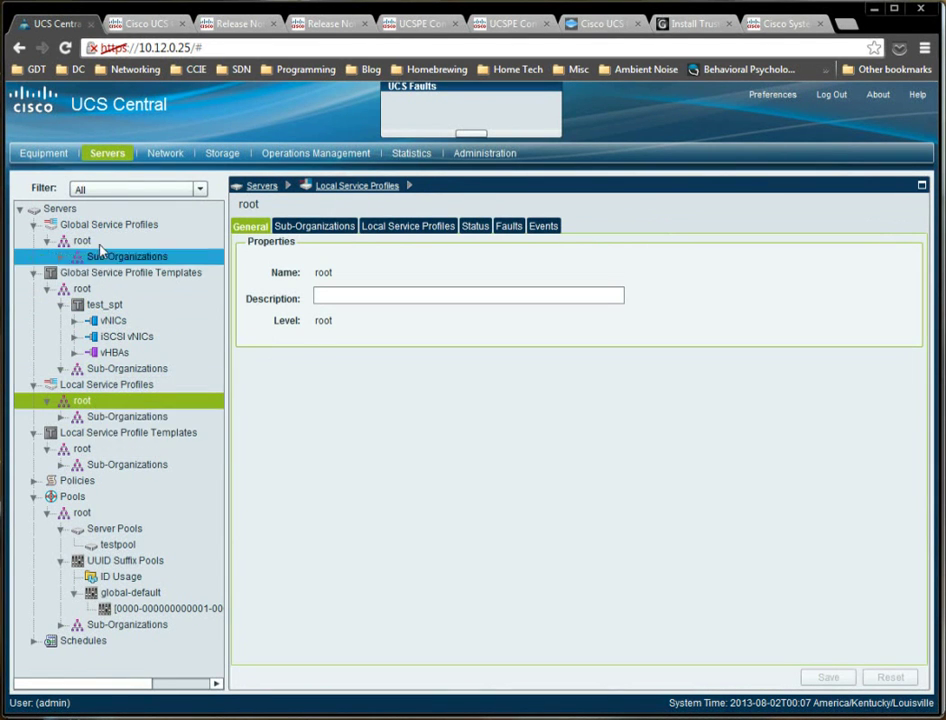
right_click(102, 244)
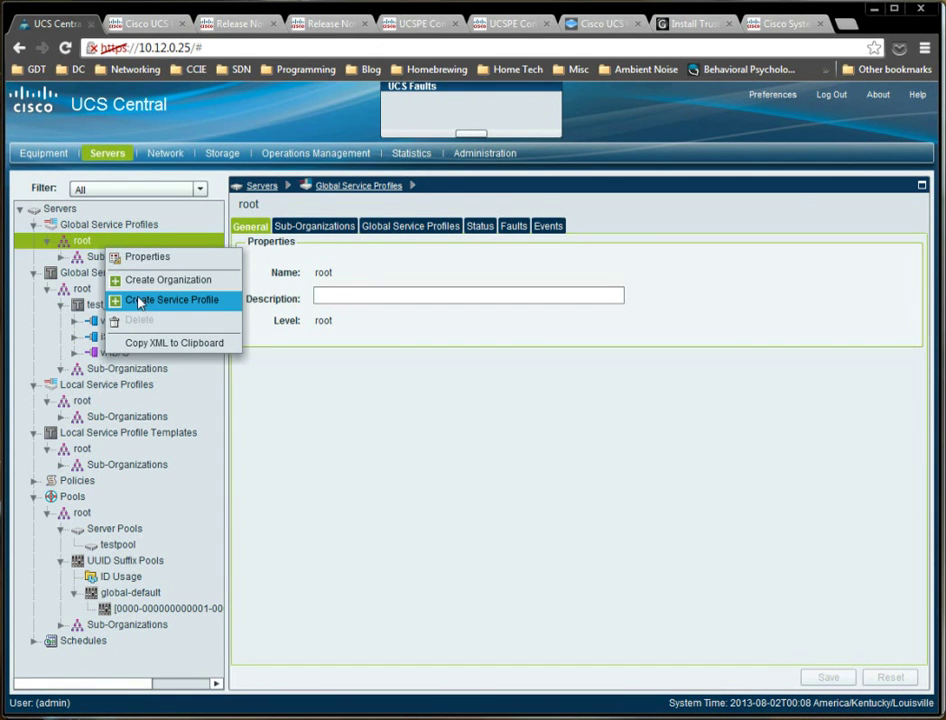
click(93, 416)
right_click(88, 402)
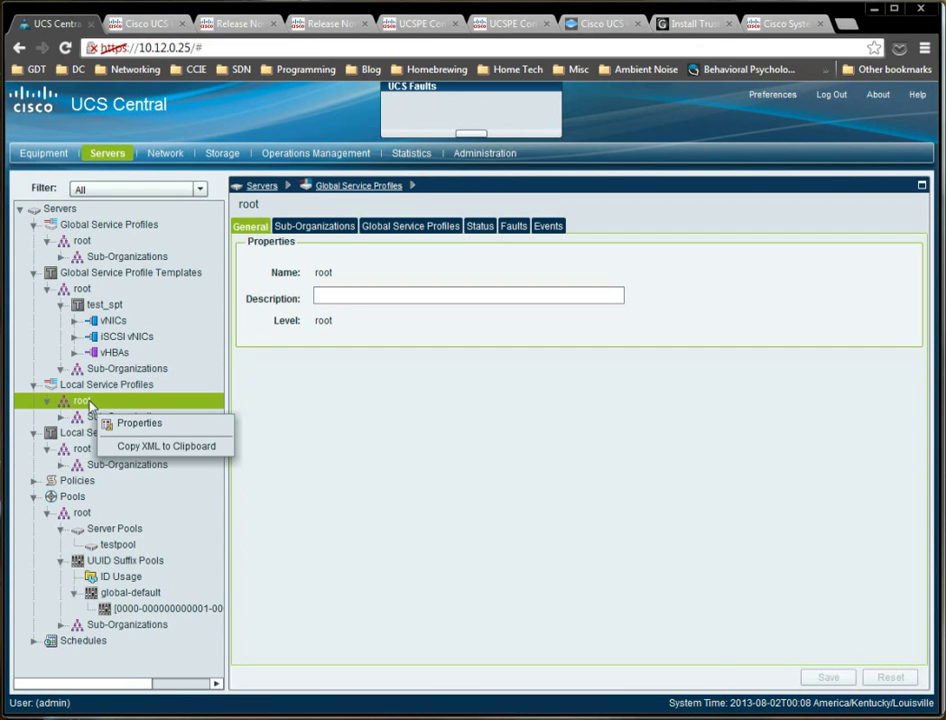
click(115, 400)
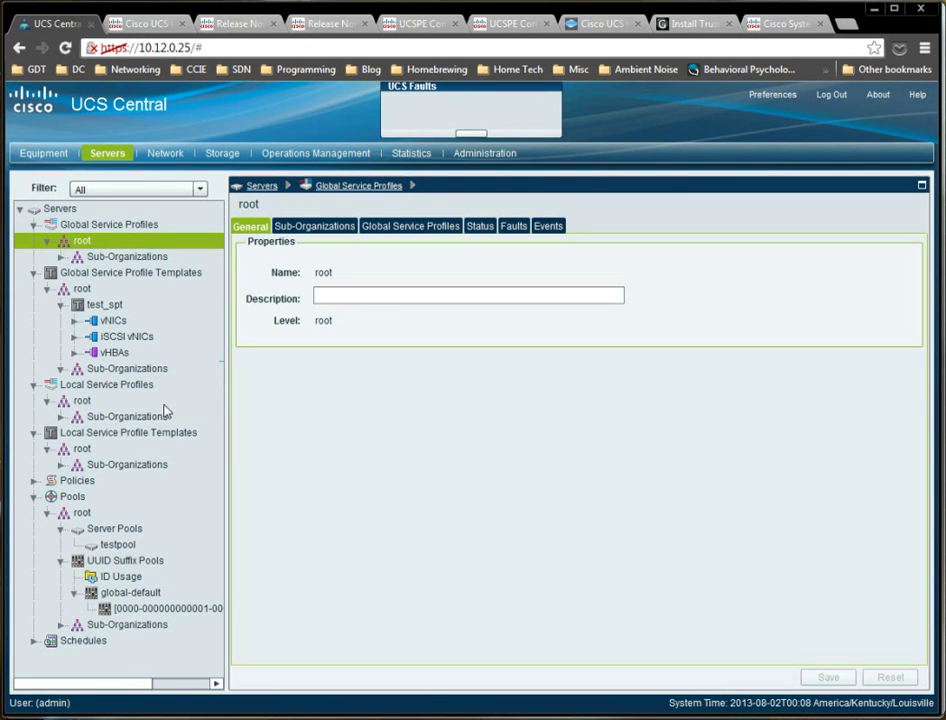
click(59, 417)
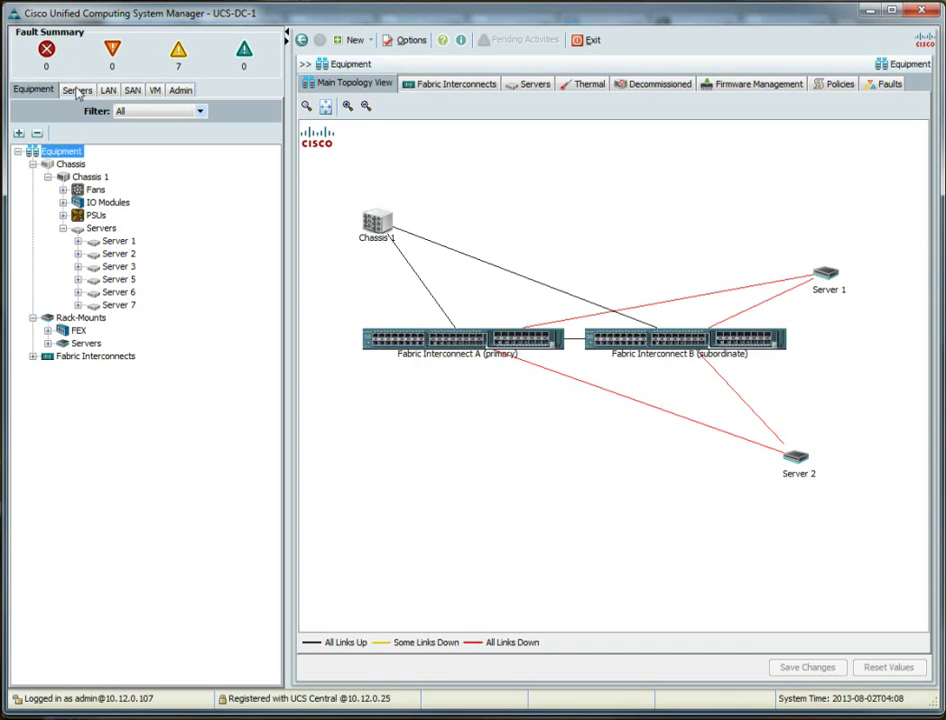
Show UCS-DC-1's Servers area with the Service Profiles root organization's properties.
click(77, 91)
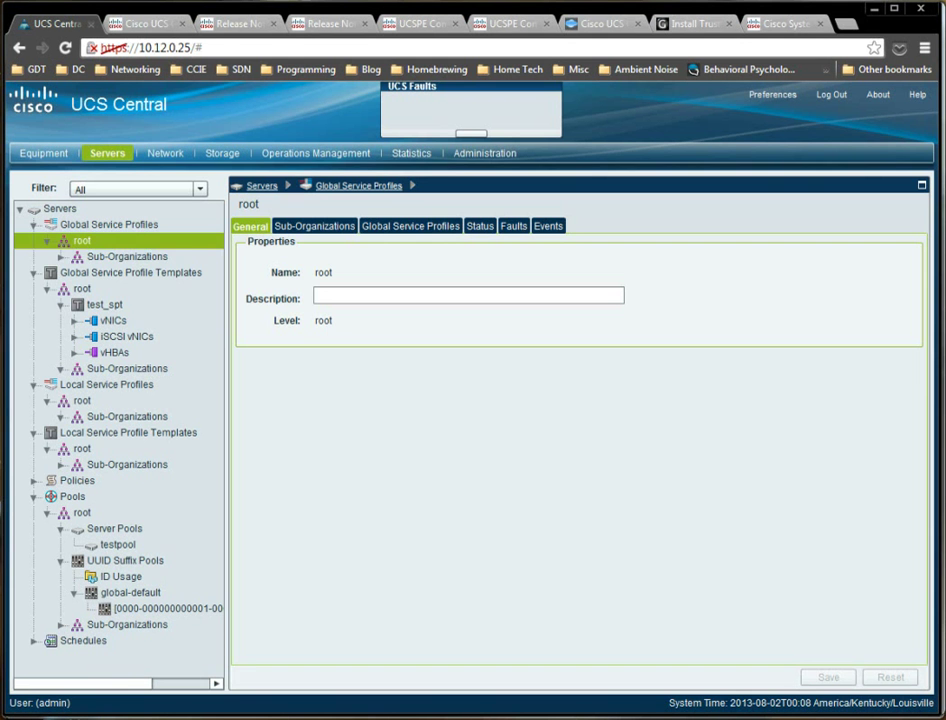
Create one service profile from template test_spt with name prefix 'testsp' in organization root.
click(88, 305)
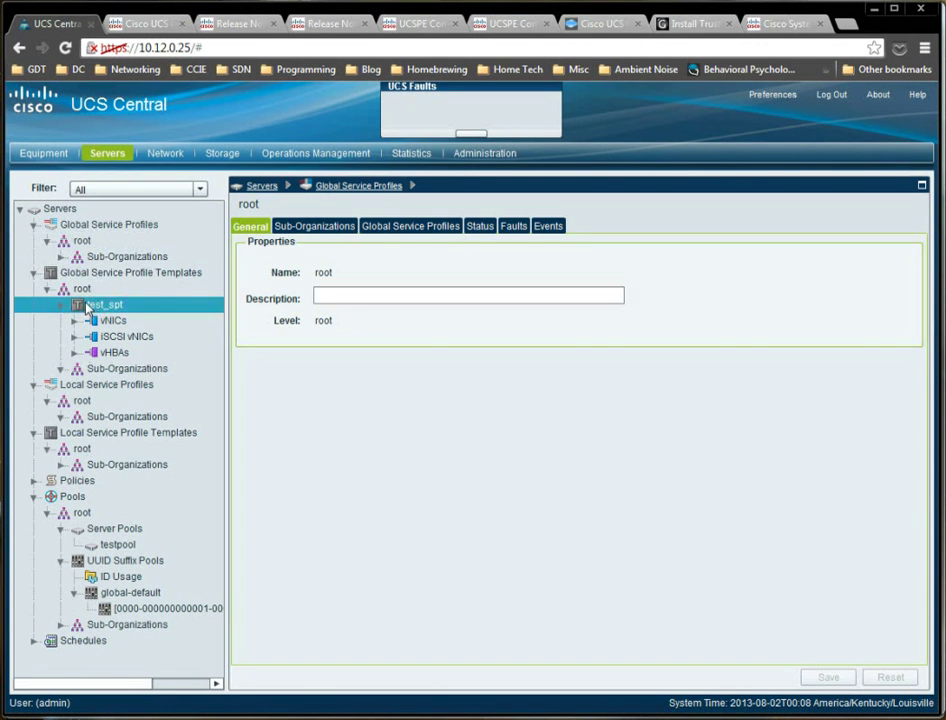
right_click(90, 307)
click(145, 322)
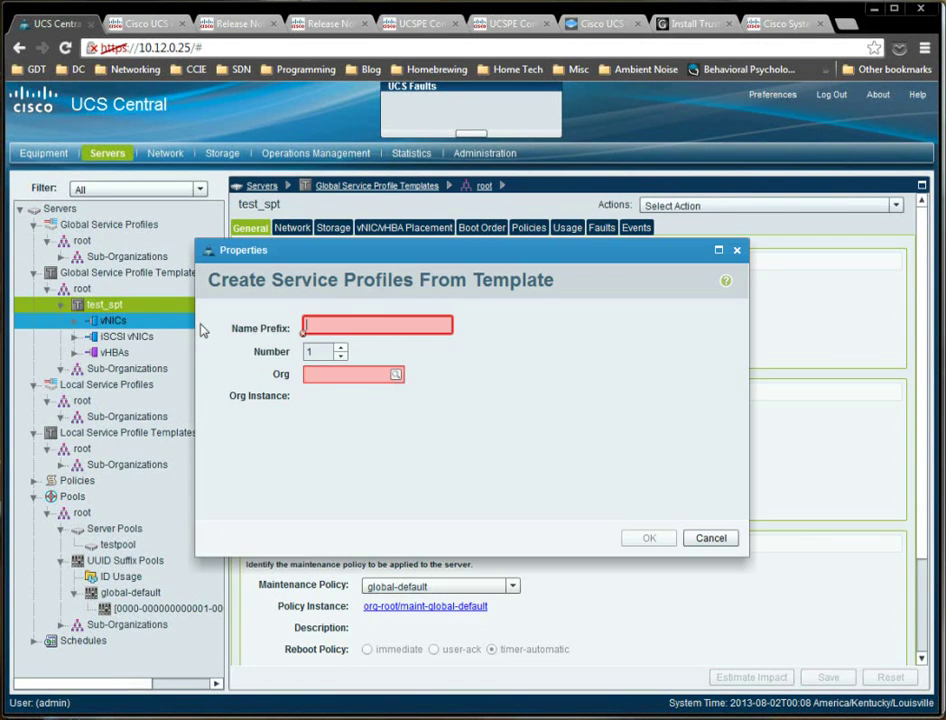
click(350, 320)
text(test)
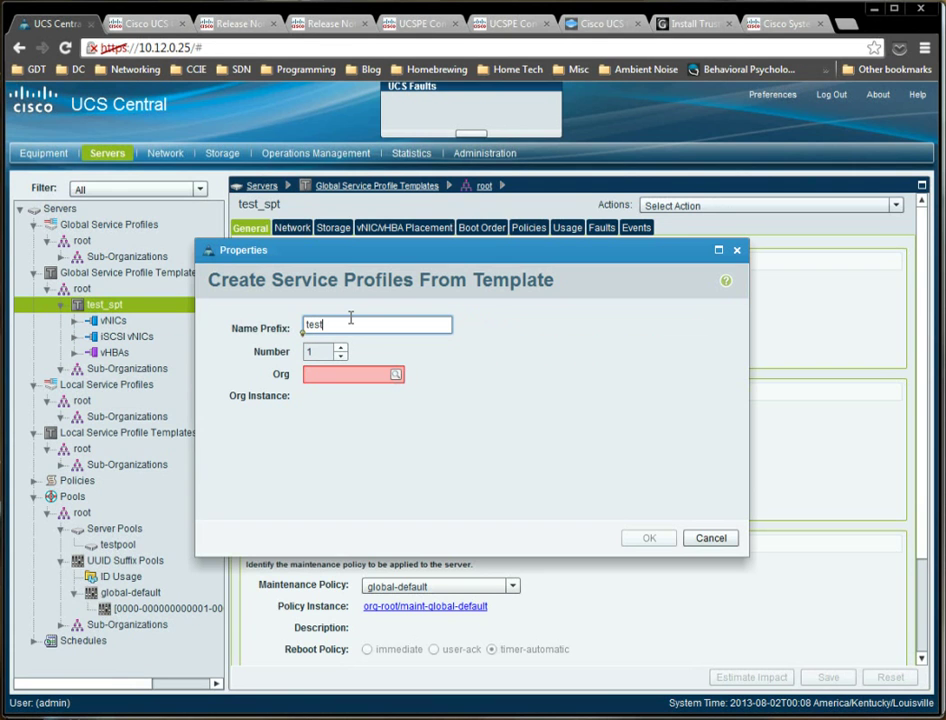
text(sp)
key(Tab)
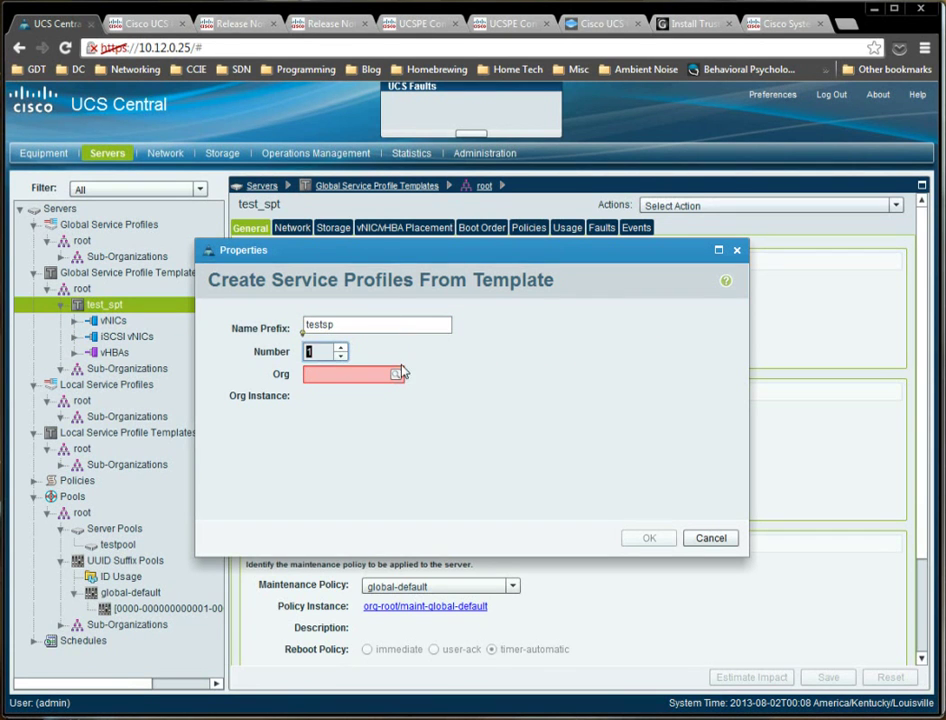
click(395, 376)
click(424, 393)
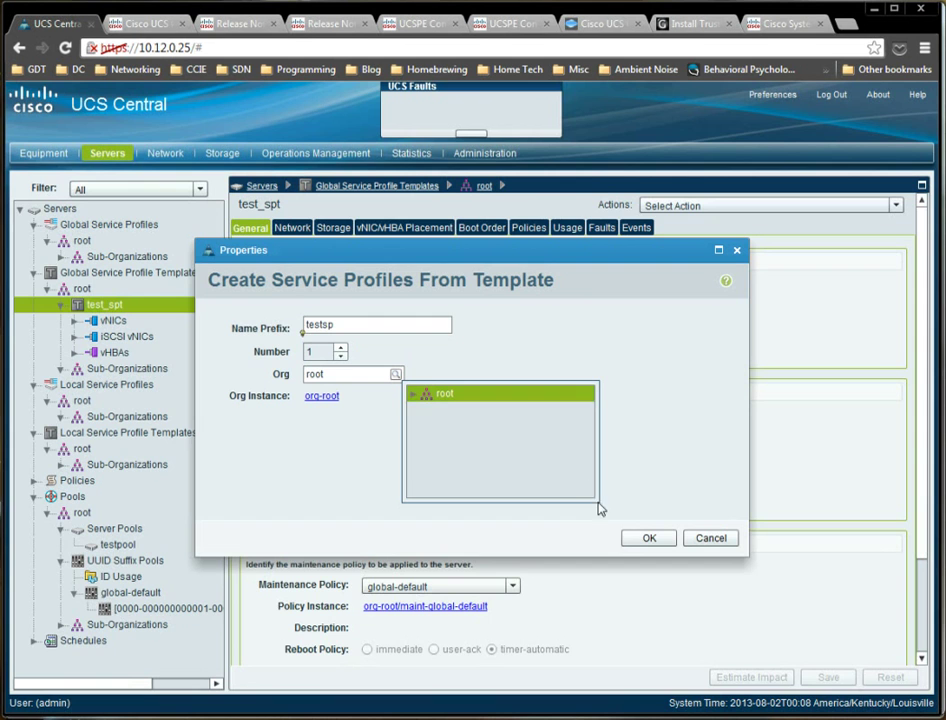
click(646, 543)
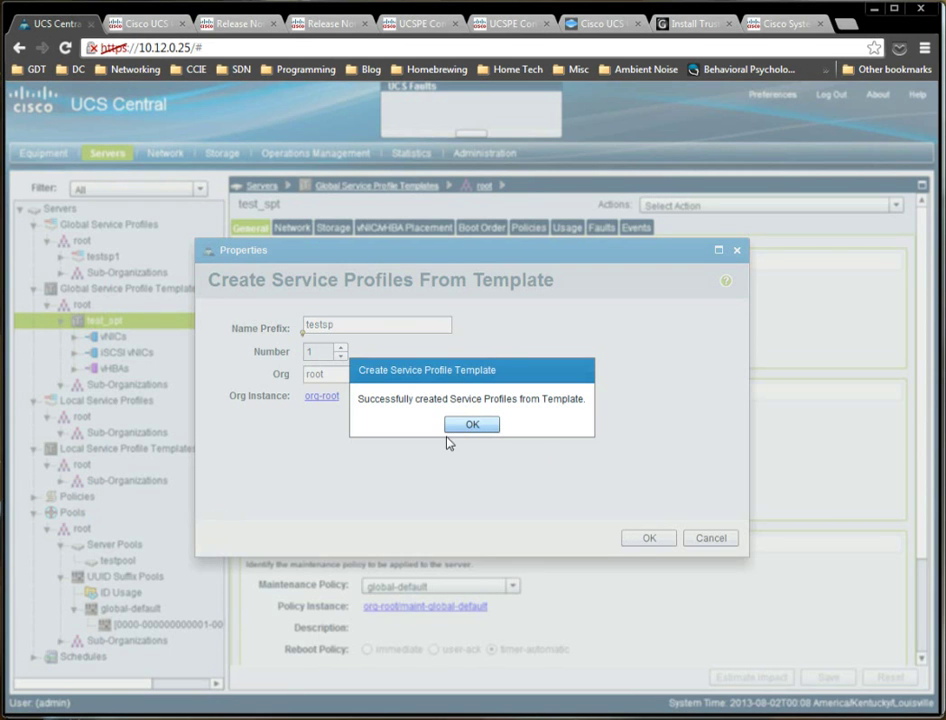
click(452, 426)
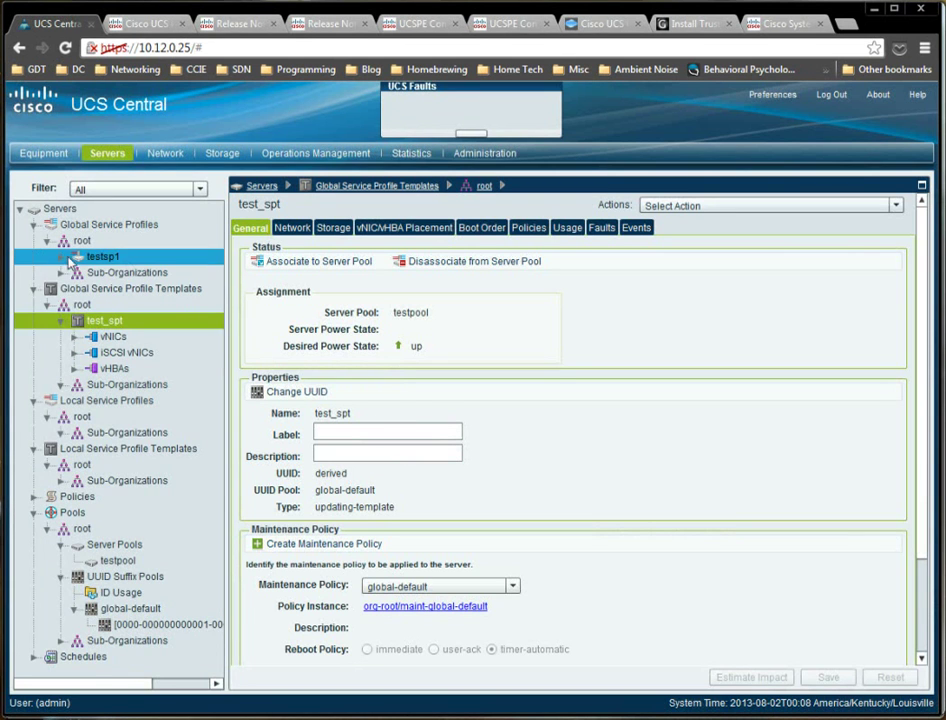
Select testsp1 and expand it to list its iSCSI vNICs, vHBAs and vNICs.
click(104, 257)
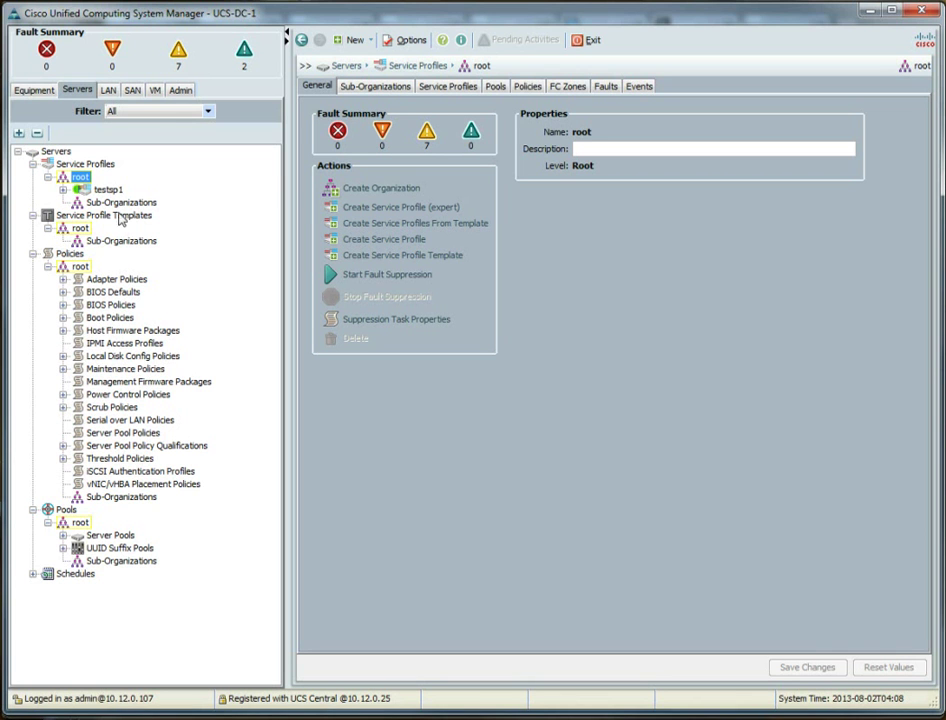
click(64, 190)
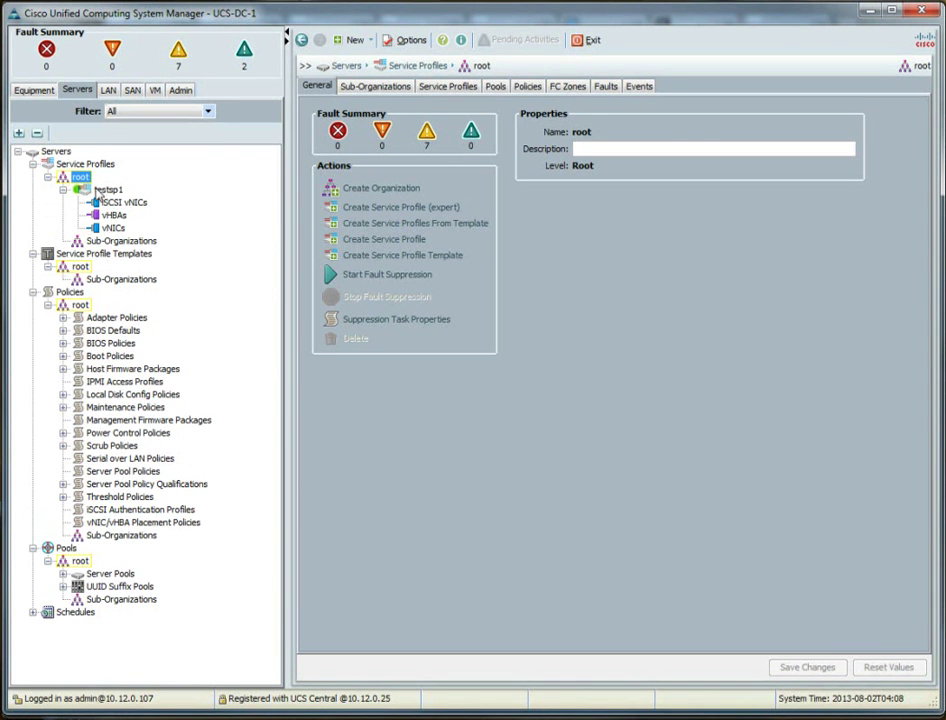
click(106, 190)
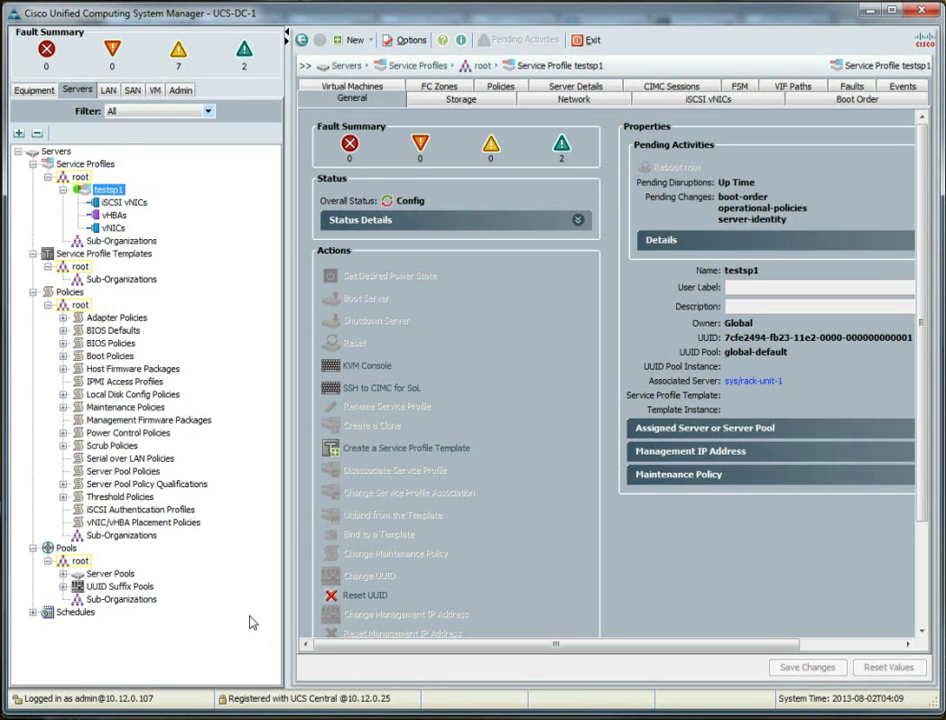
Briefly expand Server Pools to view blade-pool-2, then collapse it again.
click(63, 575)
click(77, 588)
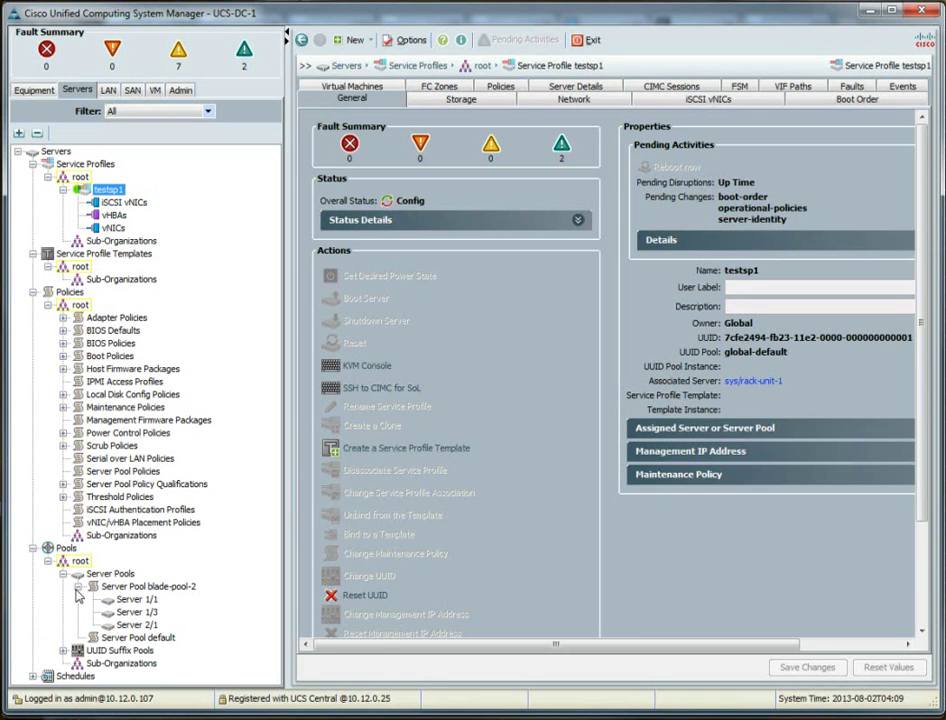
click(63, 575)
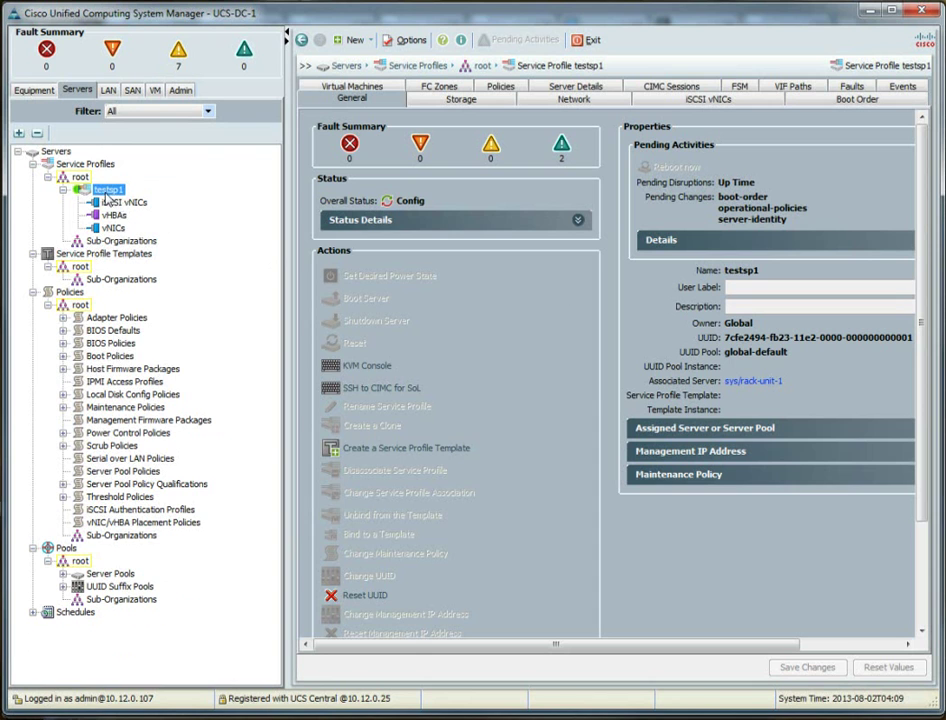
View testsp1's context menu twice, closing it each time without choosing an action.
right_click(103, 196)
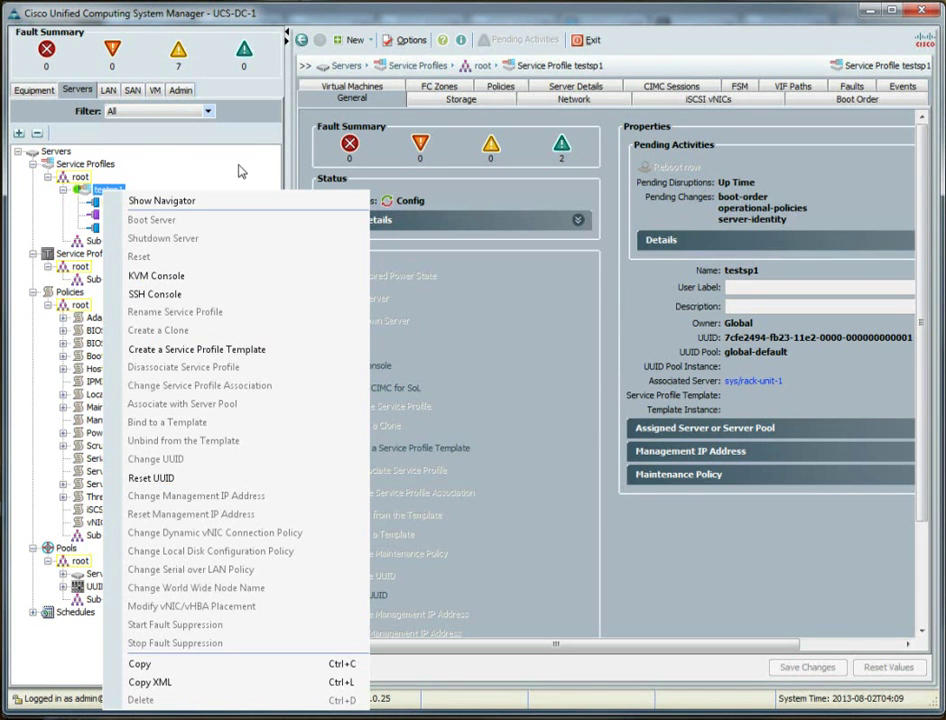
click(92, 194)
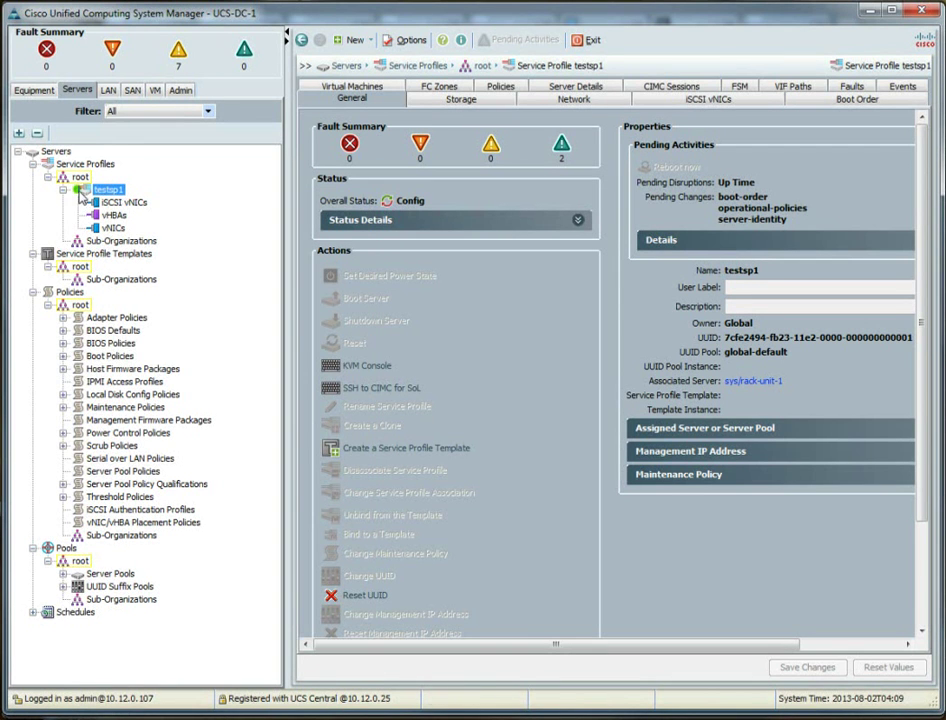
right_click(80, 191)
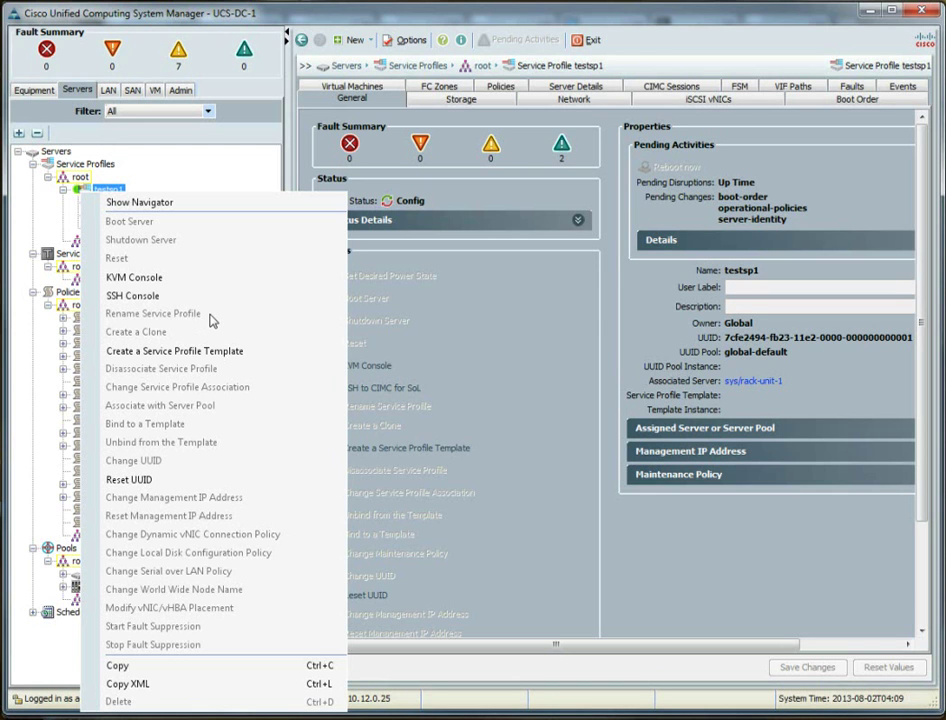
click(532, 348)
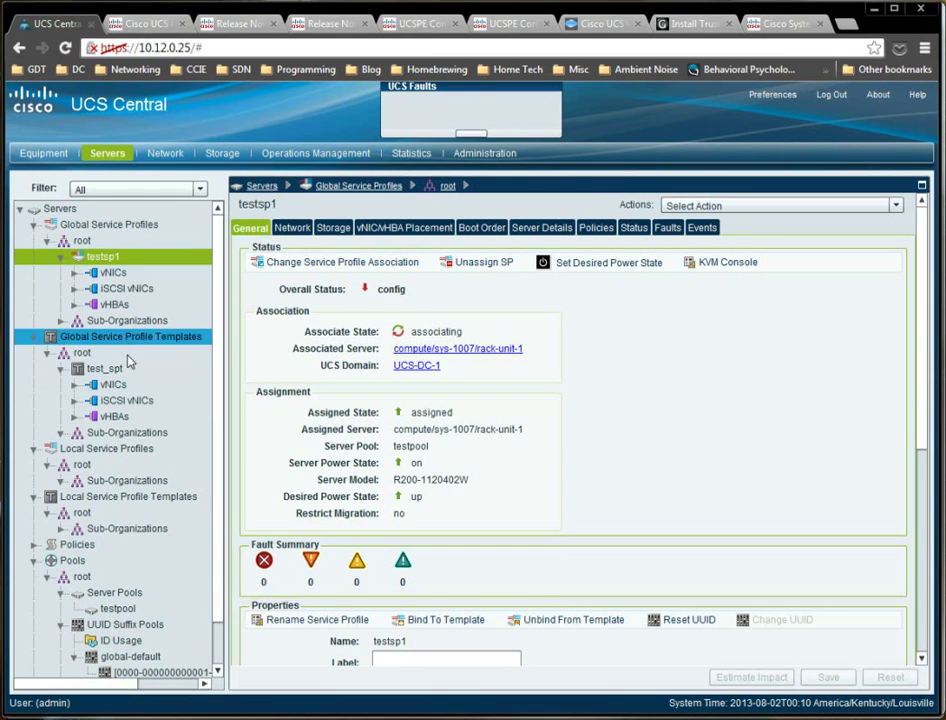
In the Network section, expand Domain Group root > LAN > LAN Cloud and select Common VLANs.
click(165, 153)
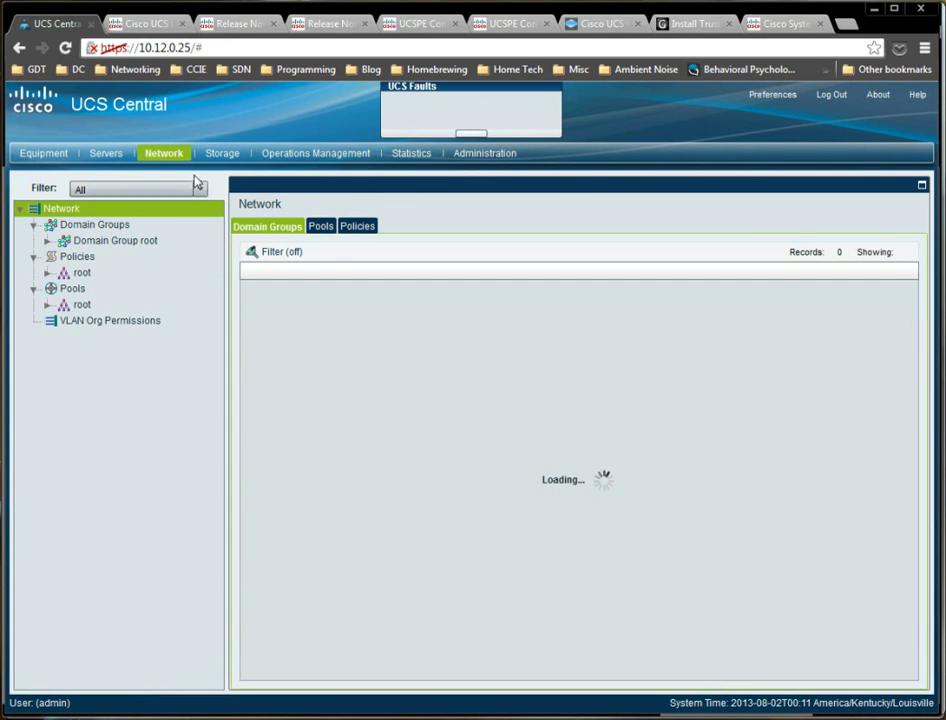
click(221, 153)
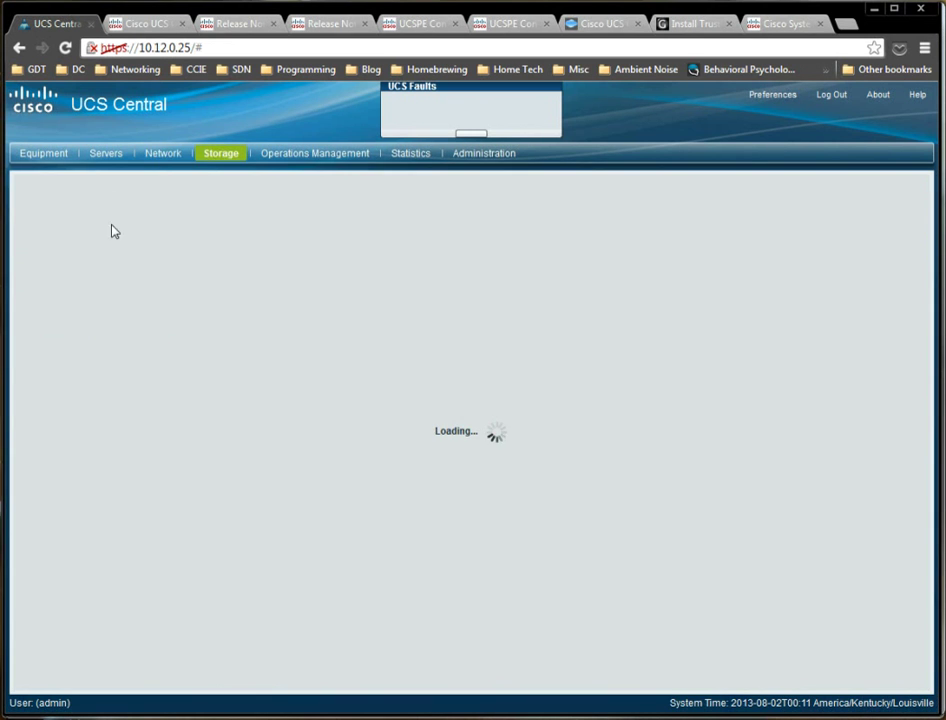
click(160, 153)
click(47, 240)
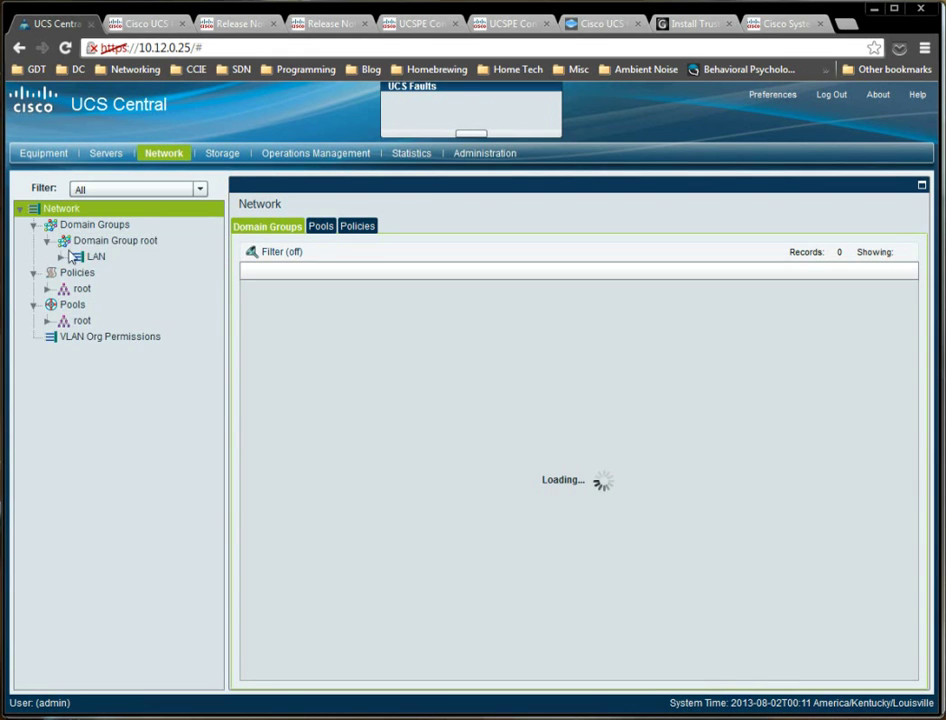
click(62, 256)
click(90, 272)
click(75, 272)
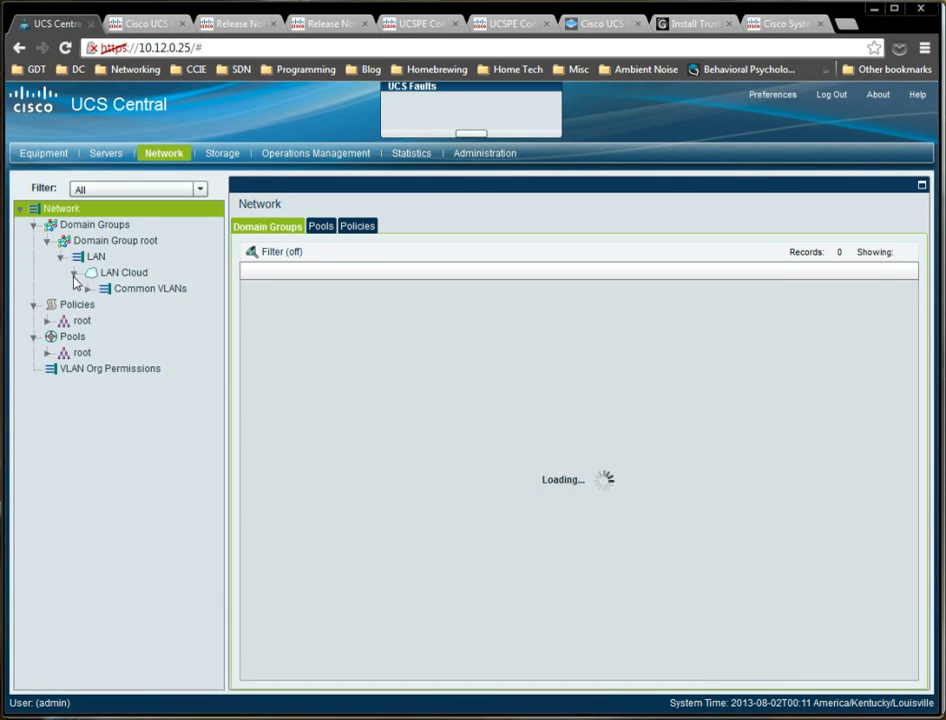
click(95, 289)
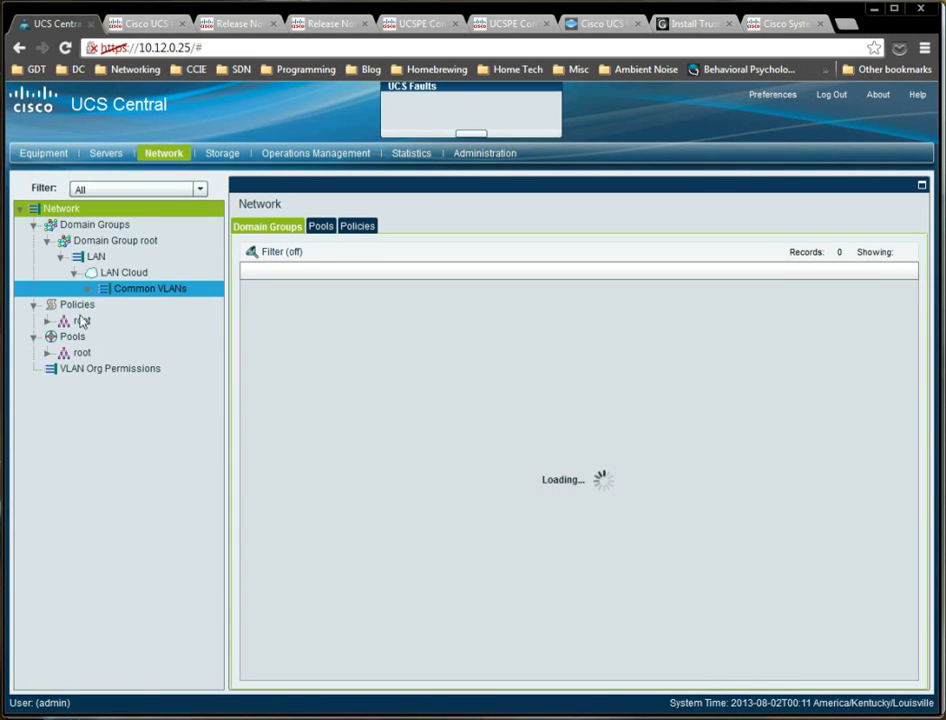
Expand and collapse further nodes in the Network tree.
click(82, 304)
click(66, 336)
click(56, 369)
click(72, 353)
click(80, 320)
click(110, 272)
click(100, 224)
click(58, 320)
Expand root Policies and Pools > MAC Pools, and show the global-default MAC pool's properties.
click(48, 321)
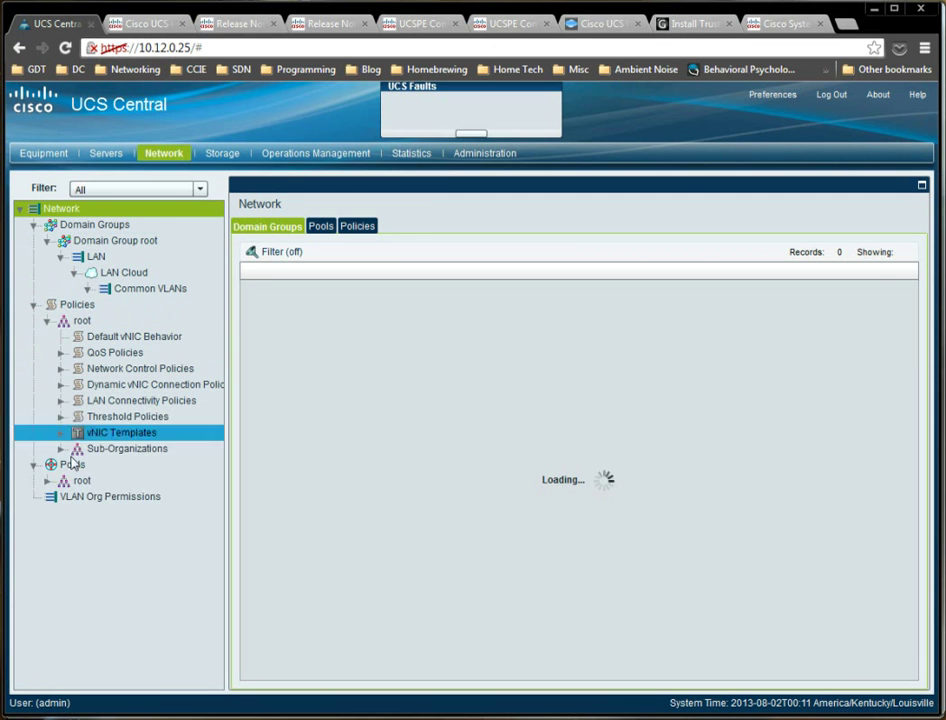
click(47, 481)
click(63, 513)
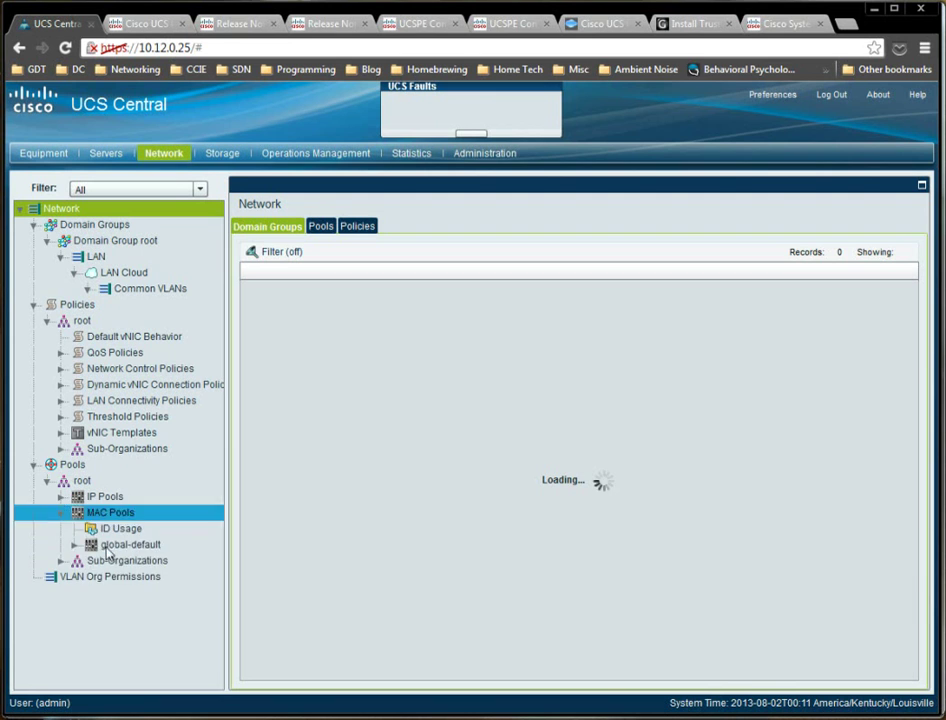
click(75, 546)
click(112, 545)
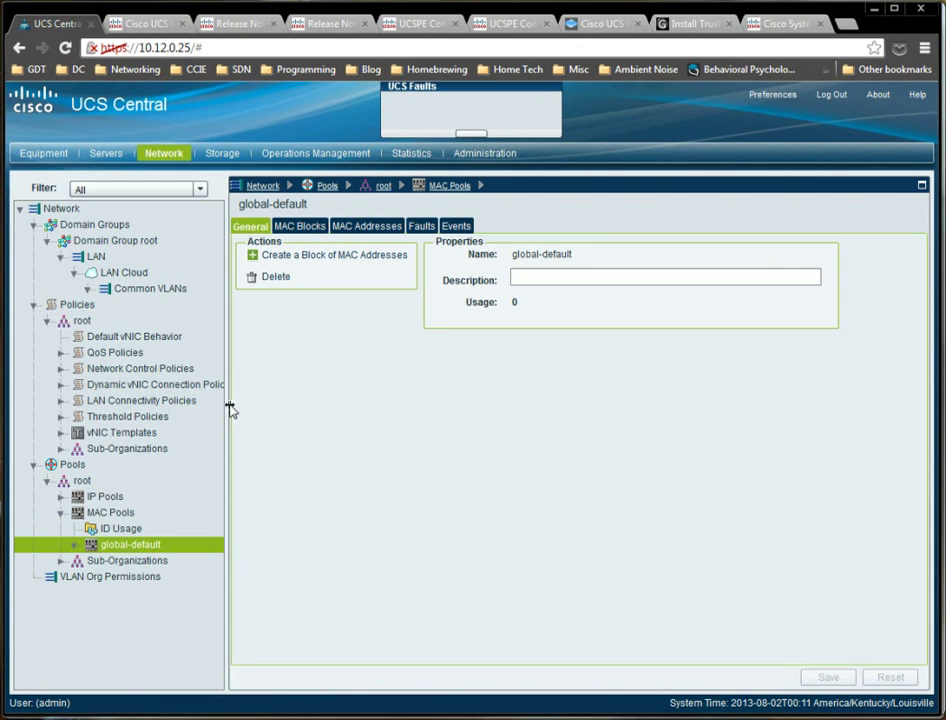
click(95, 432)
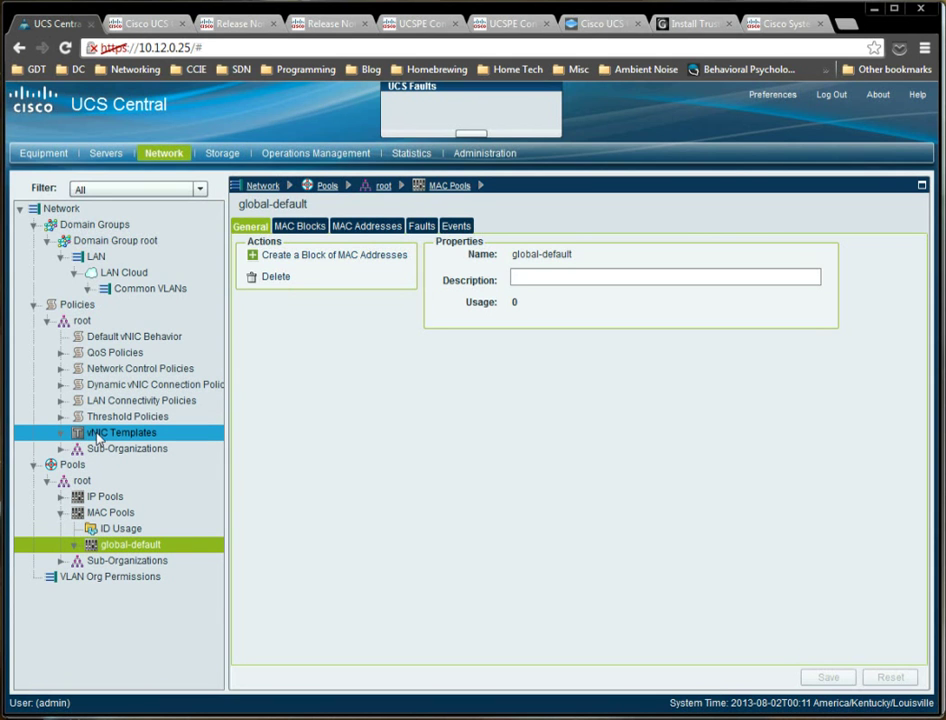
Return to the Servers section to confirm testsp1 is associated with compute/sys-1007/rack-unit-1.
click(107, 157)
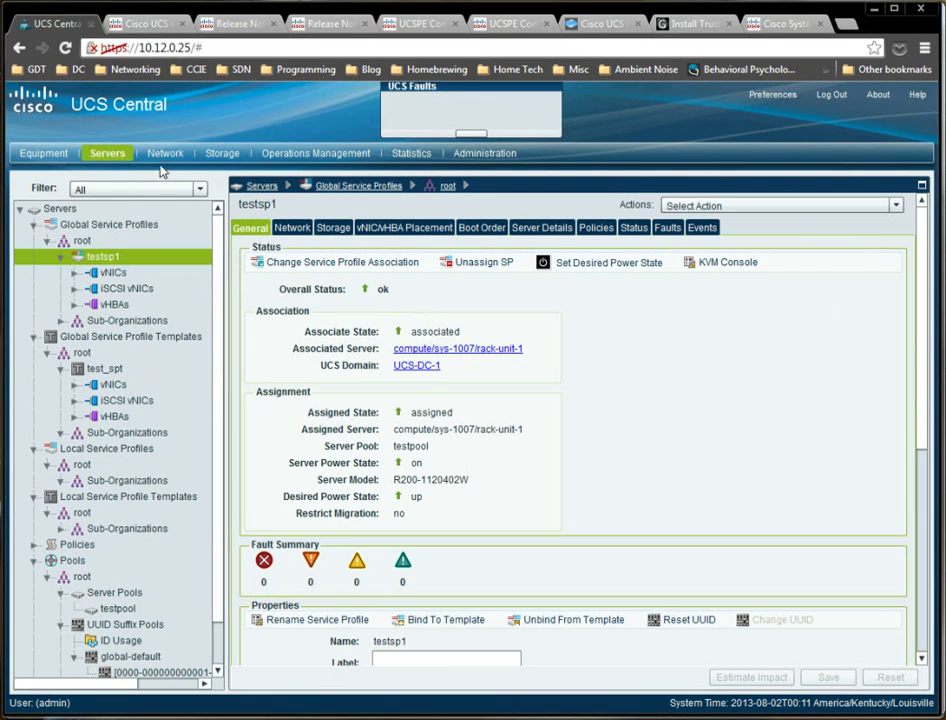